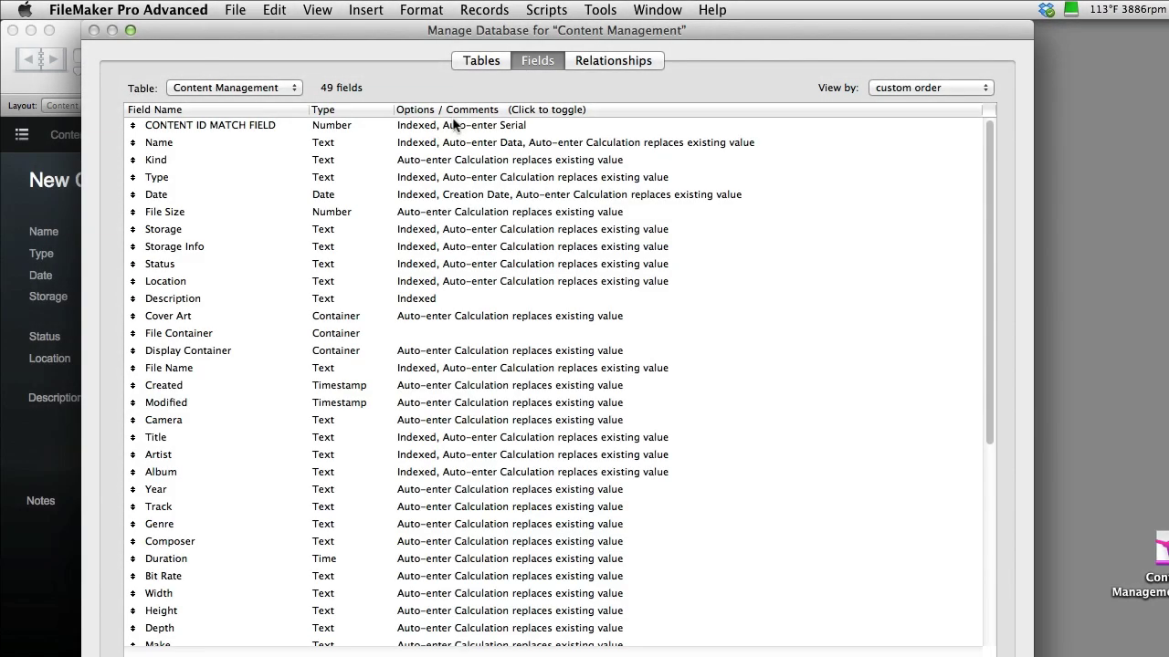
# List the database's tables: Content Management (49 fields, 1 record) and Notes.
pyautogui.click(498, 60)
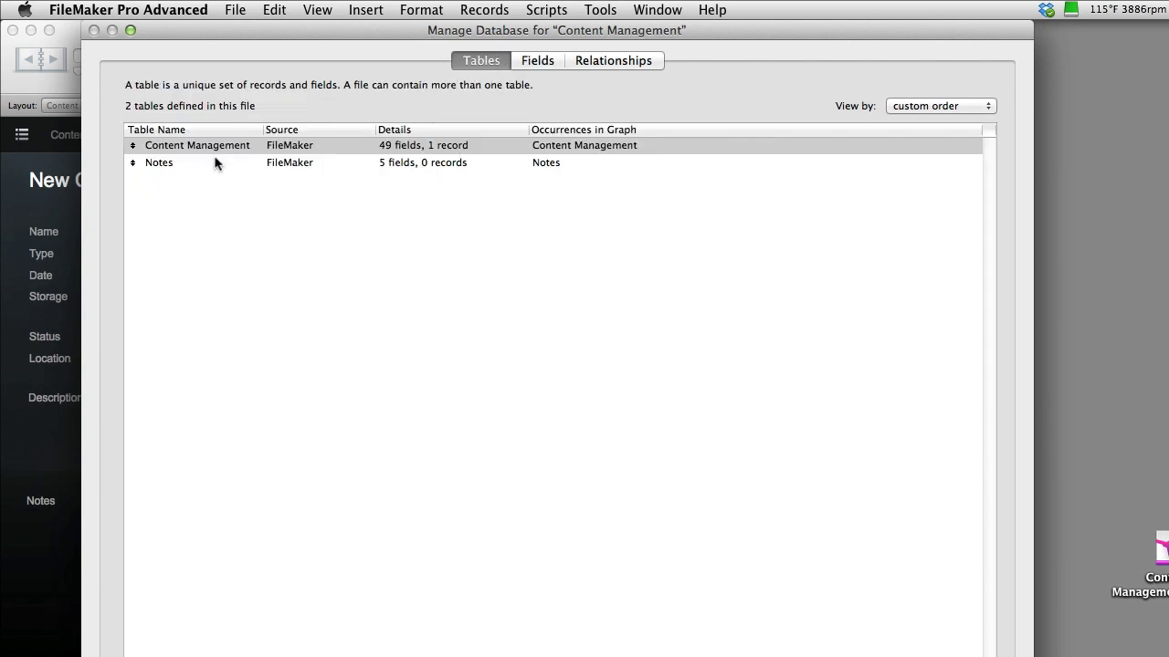
pyautogui.moveTo(267, 40); pyautogui.dragTo(397, 569)
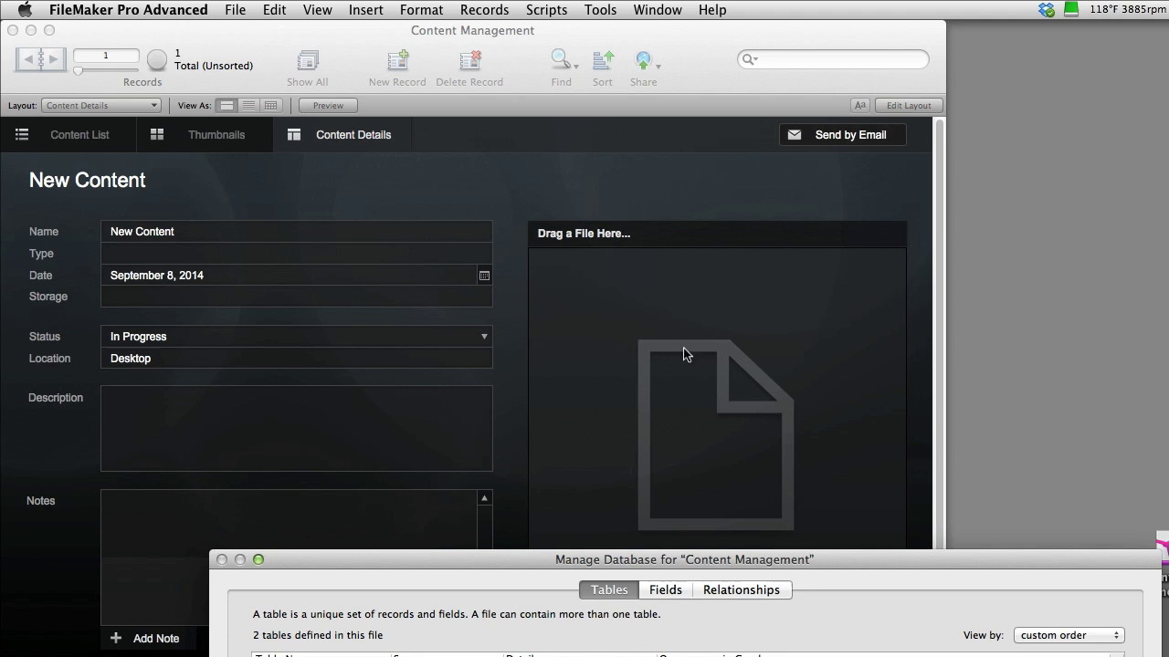
pyautogui.moveTo(596, 560); pyautogui.dragTo(508, 85)
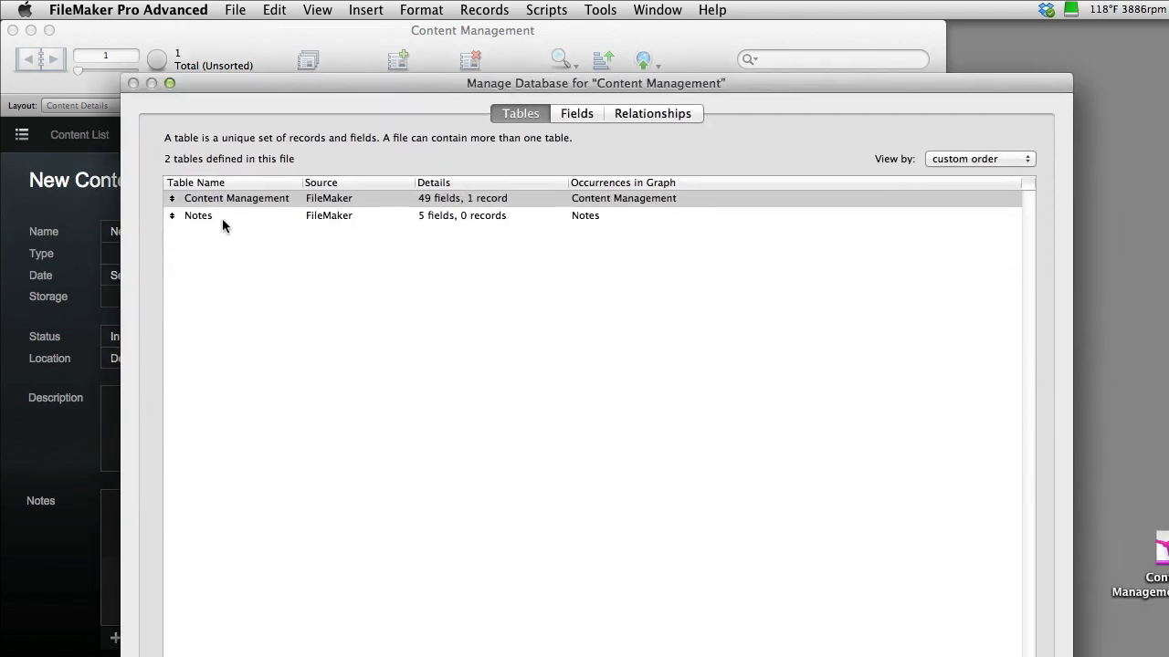
pyautogui.click(221, 219)
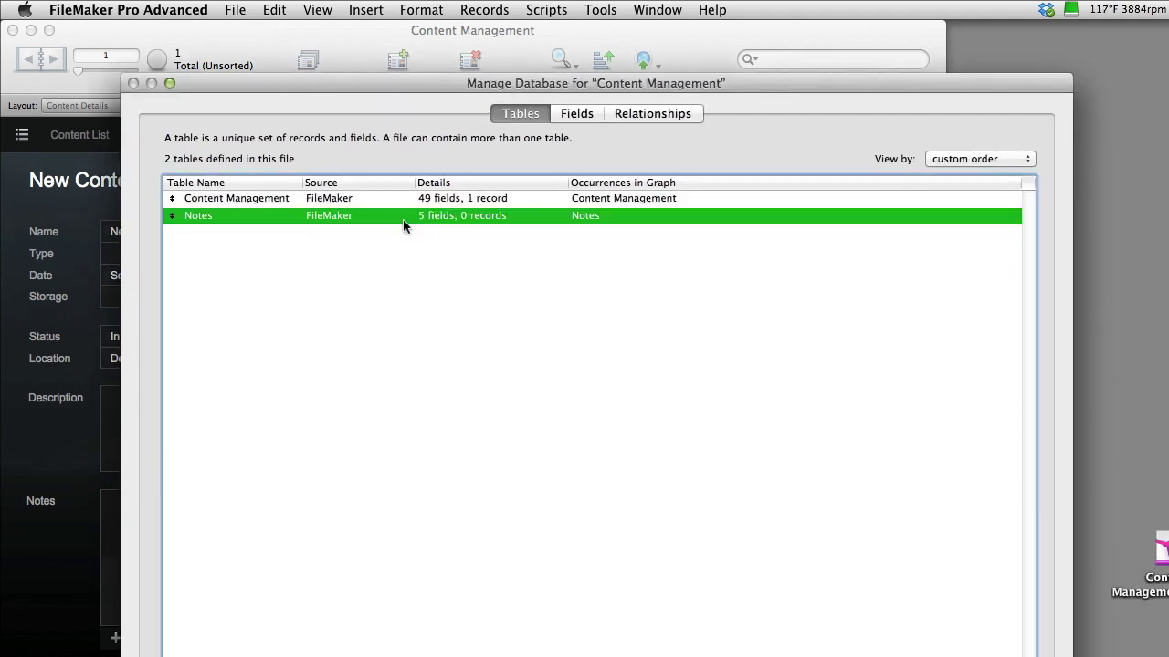
# Inspect the Notes–Content Management relationship graph, then close Manage Database.
pyautogui.click(634, 115)
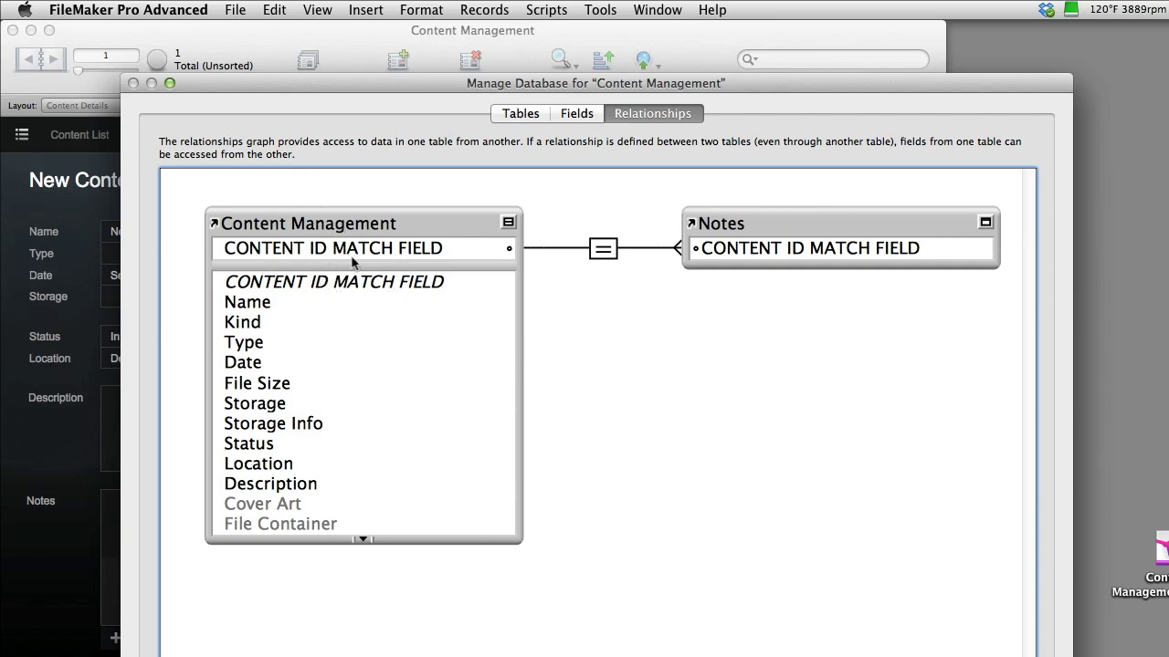
pyautogui.press('Return')
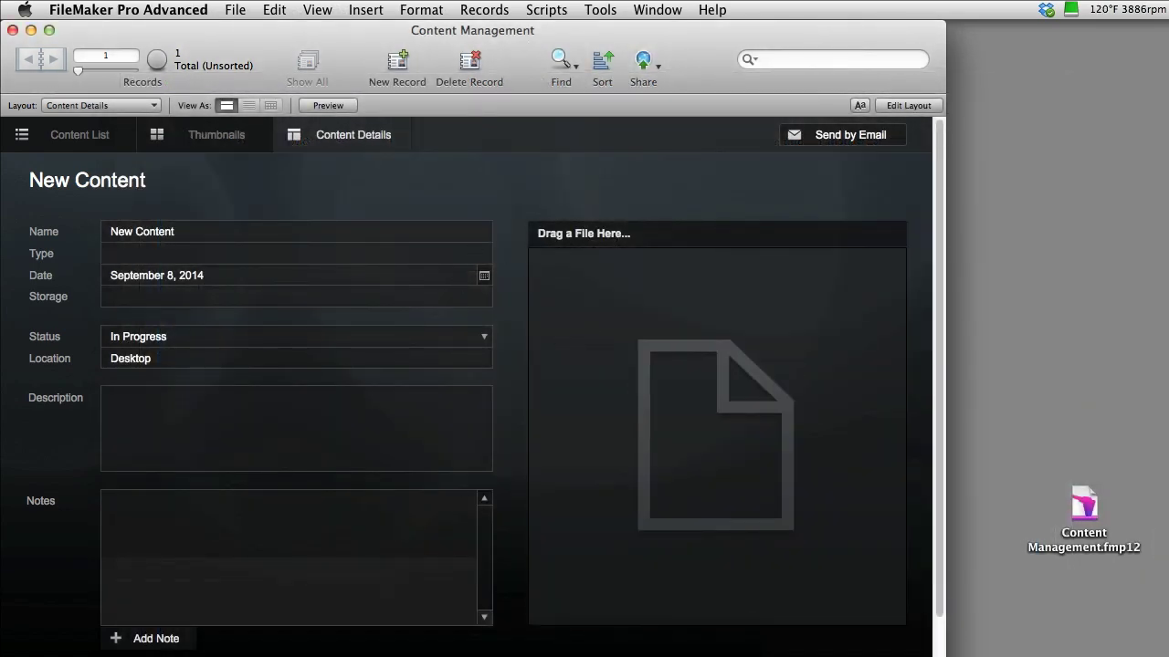
# Store Santa Clara Office July 2014.jpg in the first record's container, then add a second record.
pyautogui.click(628, 488)
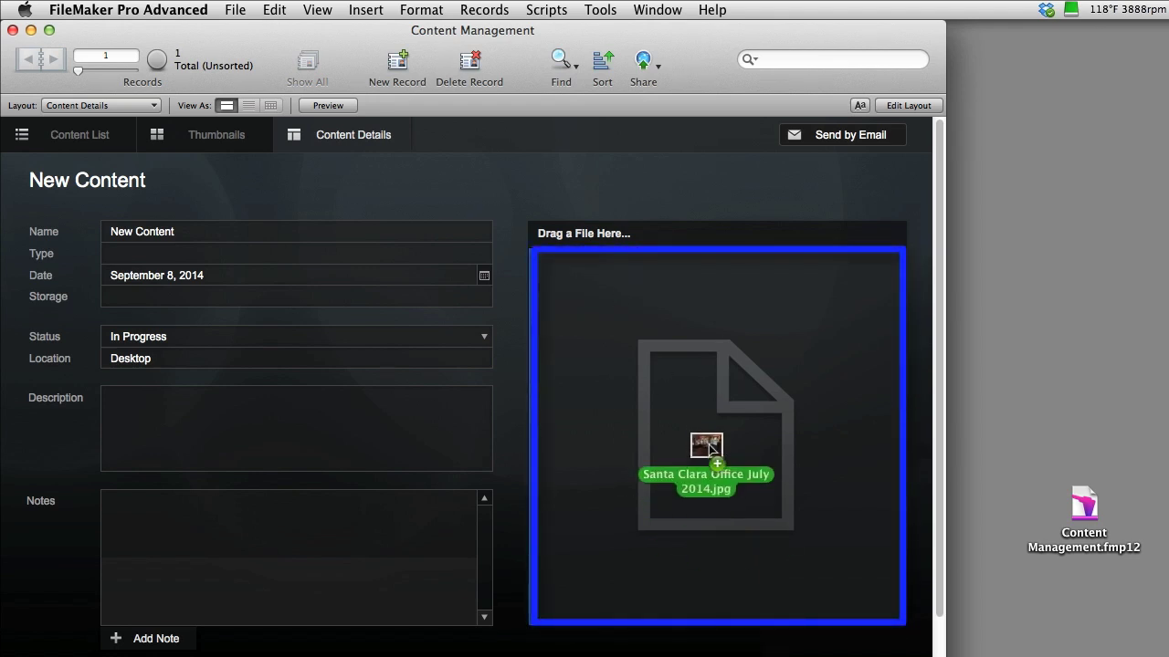
pyautogui.moveTo(745, 643); pyautogui.dragTo(709, 445)
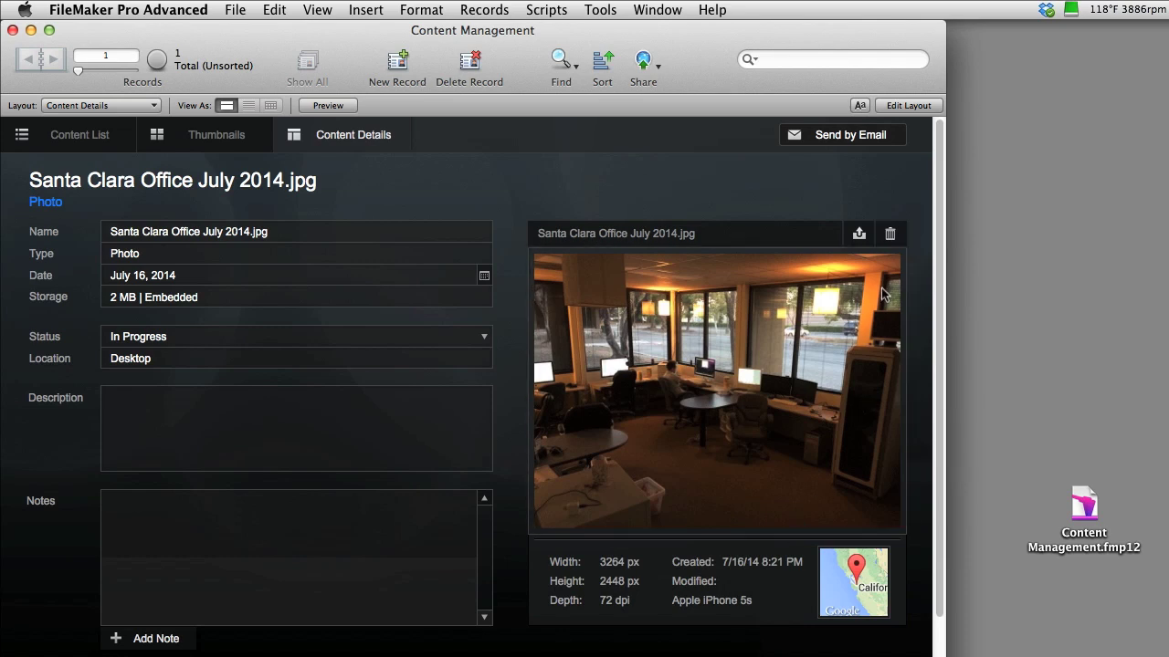
pyautogui.press('super+n')
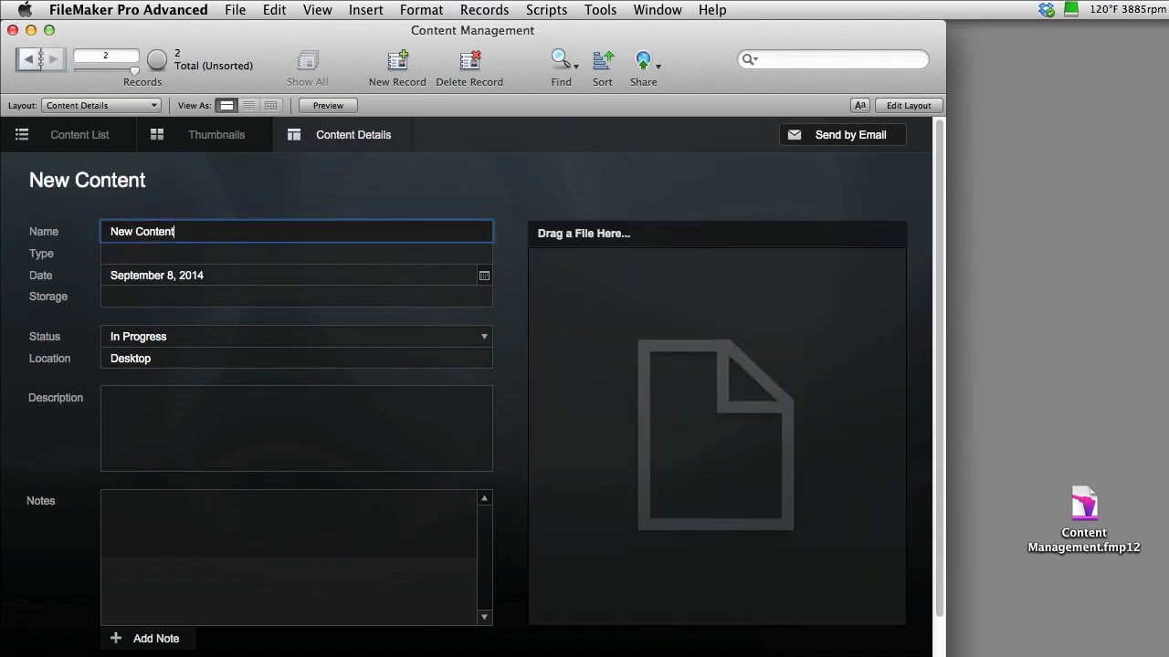
# Store the naming-conventions PDF in the second record and scroll through its preview.
pyautogui.moveTo(639, 656); pyautogui.dragTo(768, 490)
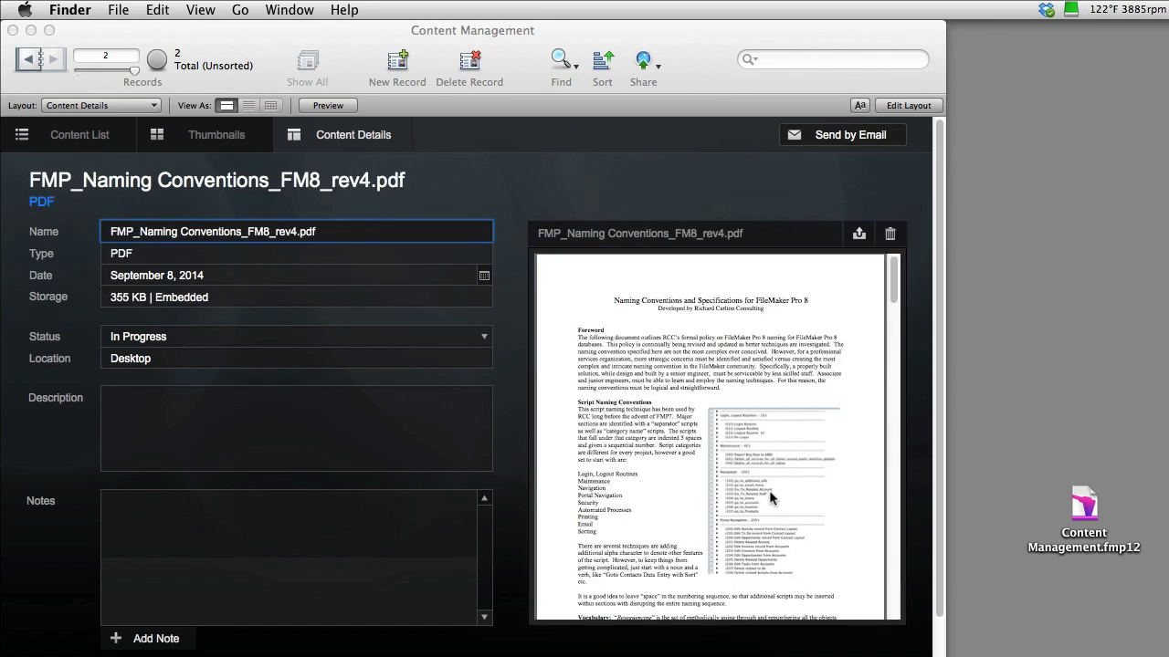
pyautogui.moveTo(758, 406)
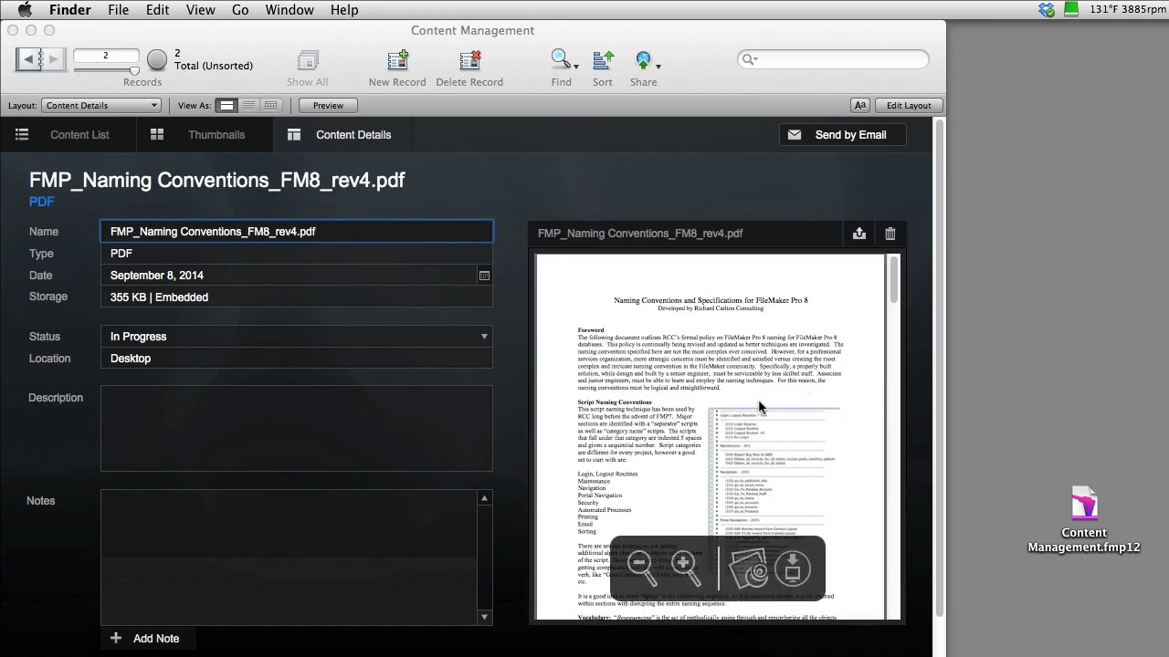
pyautogui.click(896, 329)
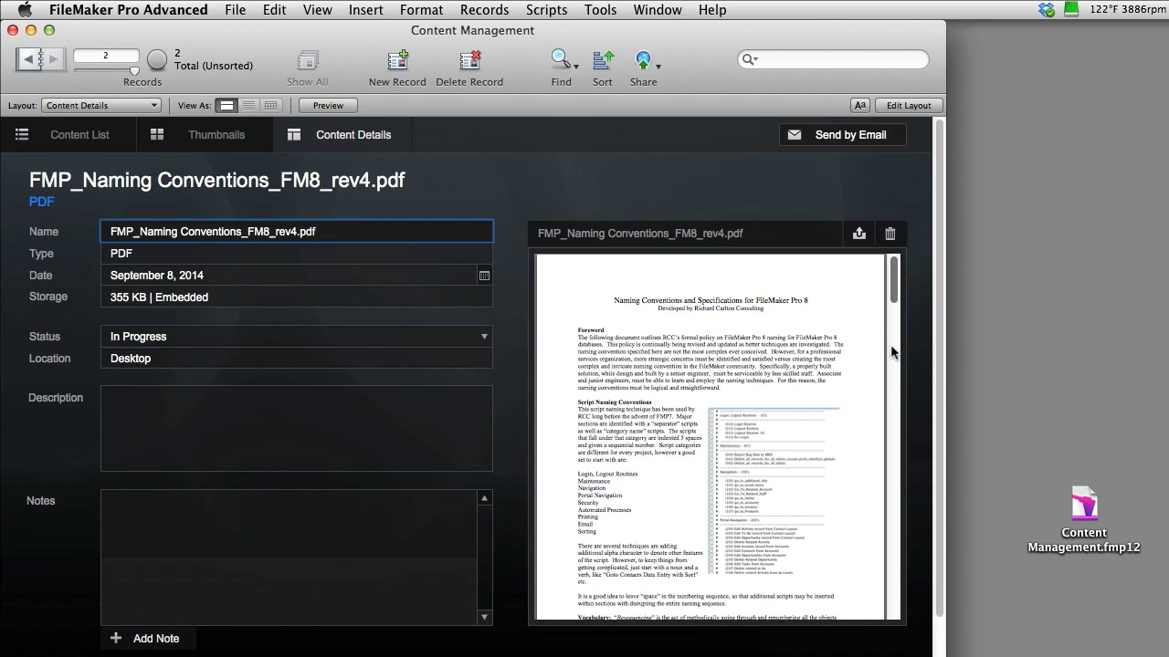
pyautogui.scroll(-15, 892, 351)
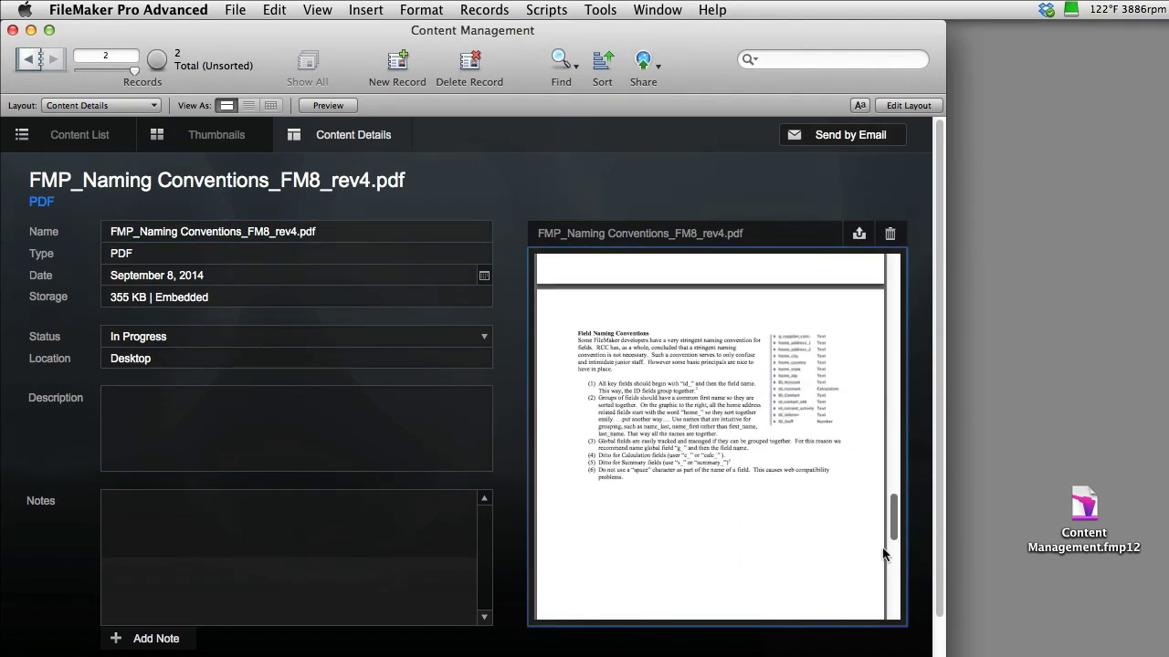
pyautogui.scroll(2, 882, 539)
pyautogui.scroll(4, 875, 475)
pyautogui.scroll(4, 873, 430)
pyautogui.scroll(5, 870, 323)
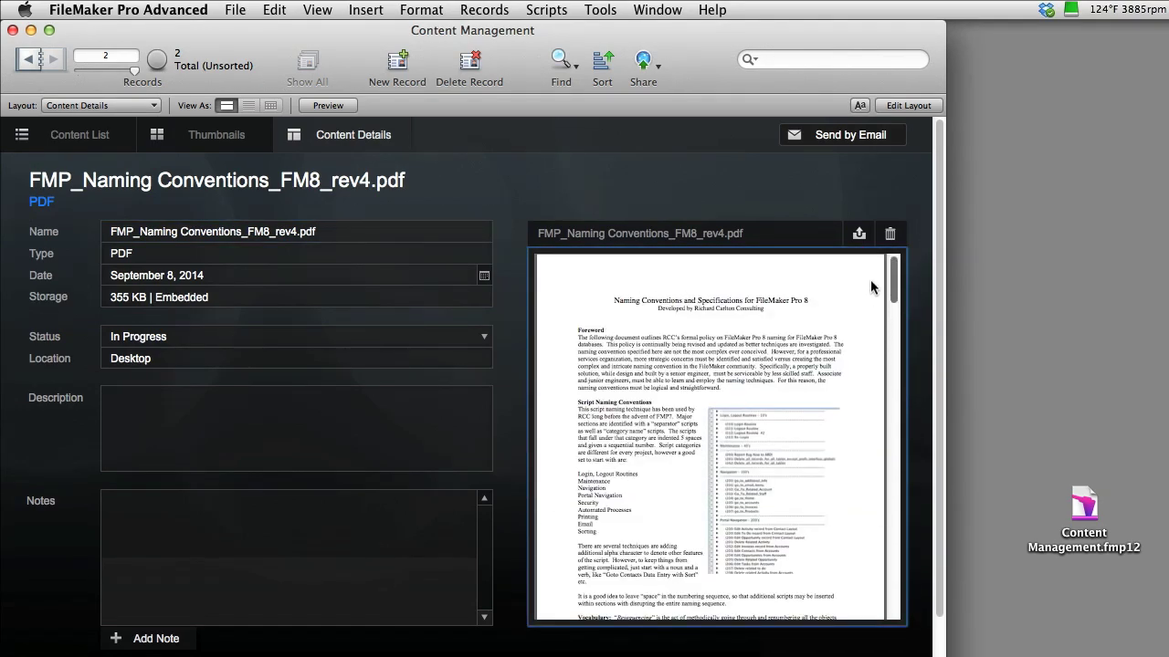
pyautogui.scroll(-3, 872, 306)
pyautogui.scroll(-3, 874, 326)
pyautogui.scroll(-3, 874, 333)
pyautogui.scroll(-3, 872, 366)
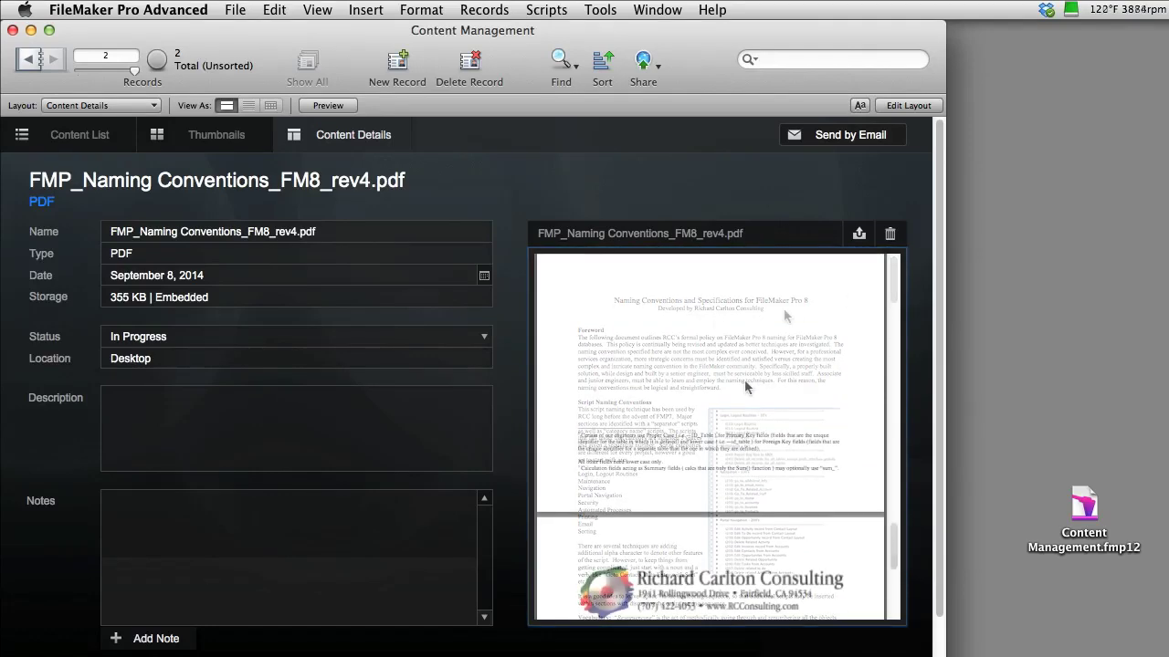
# Add a third record holding the security guide PDF and scroll its preview.
pyautogui.press('super+n')
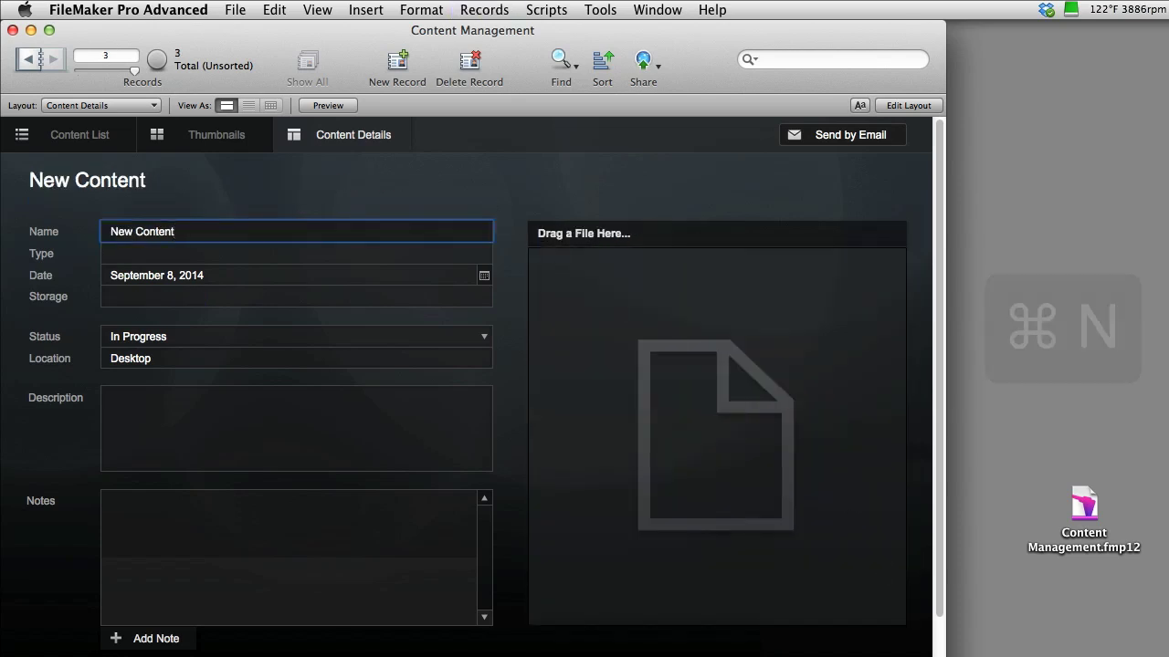
pyautogui.moveTo(688, 417); pyautogui.dragTo(687, 417)
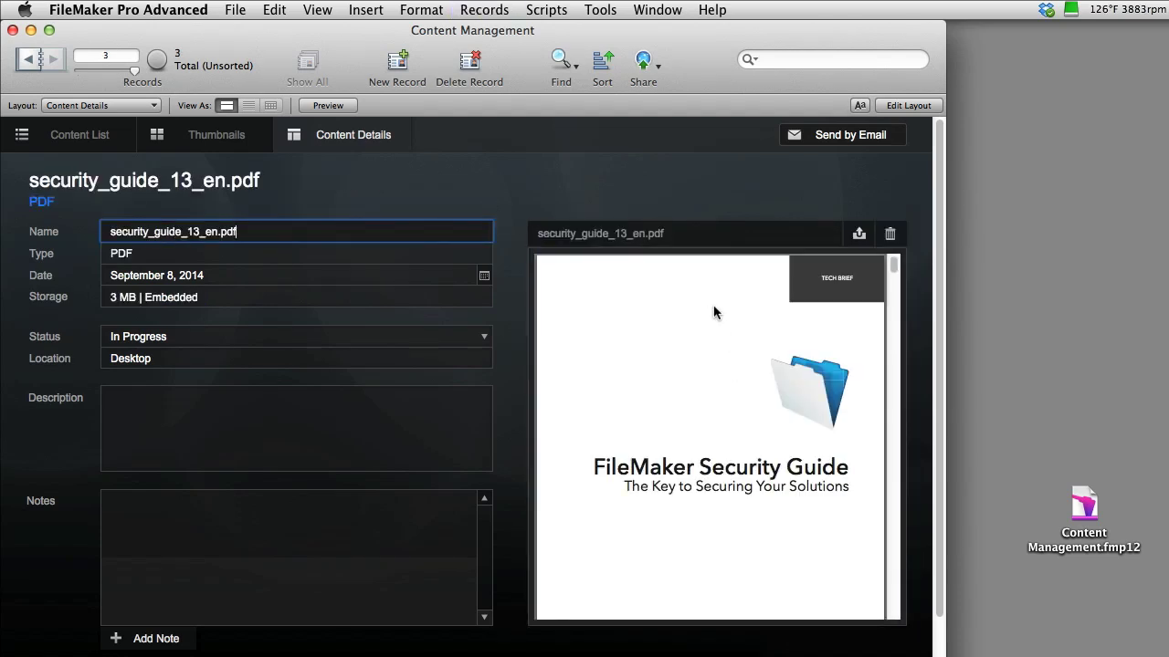
pyautogui.scroll(-5, 896, 287)
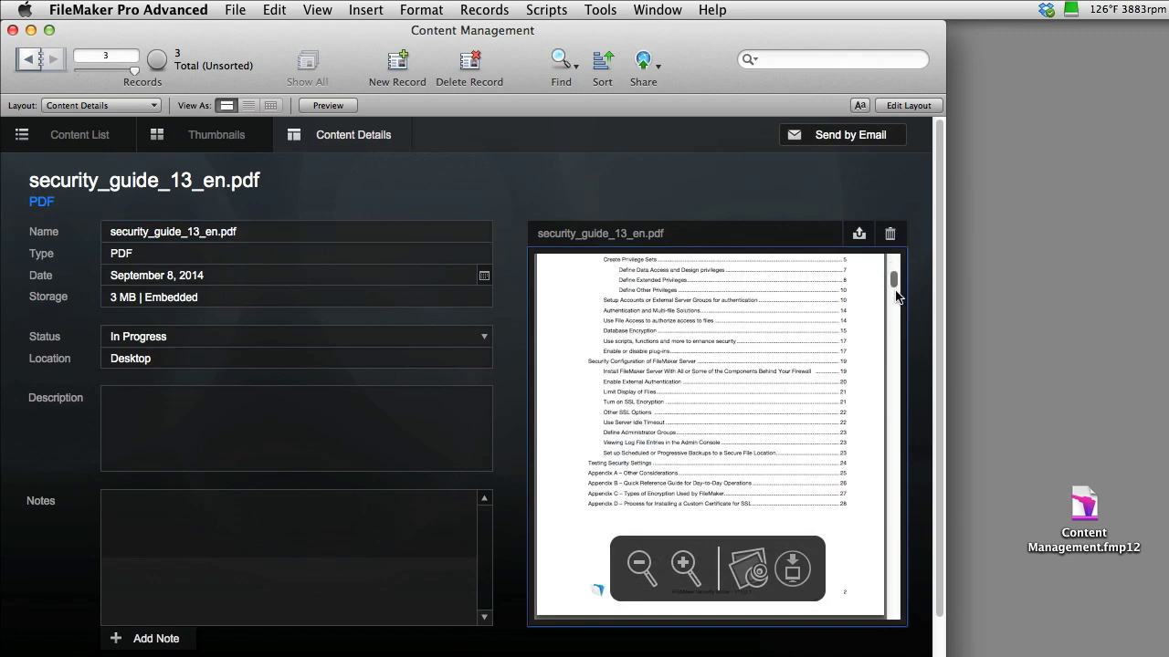
pyautogui.moveTo(896, 297); pyautogui.dragTo(896, 263)
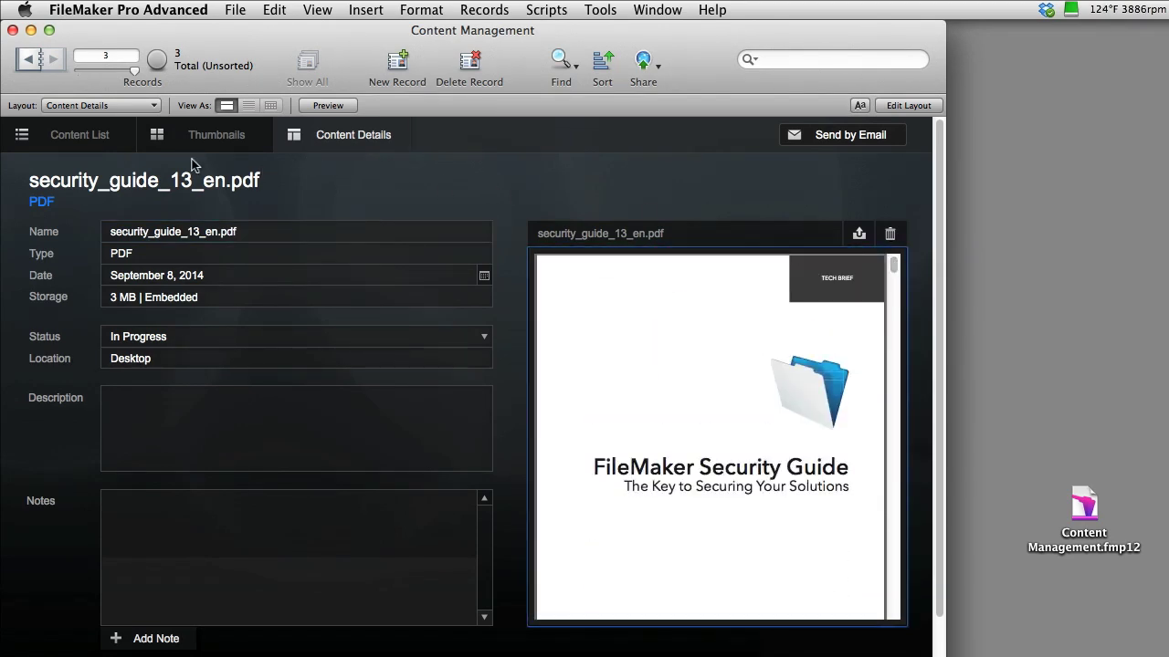
# Browse back to the first record and step forward through the records.
pyautogui.click(39, 63)
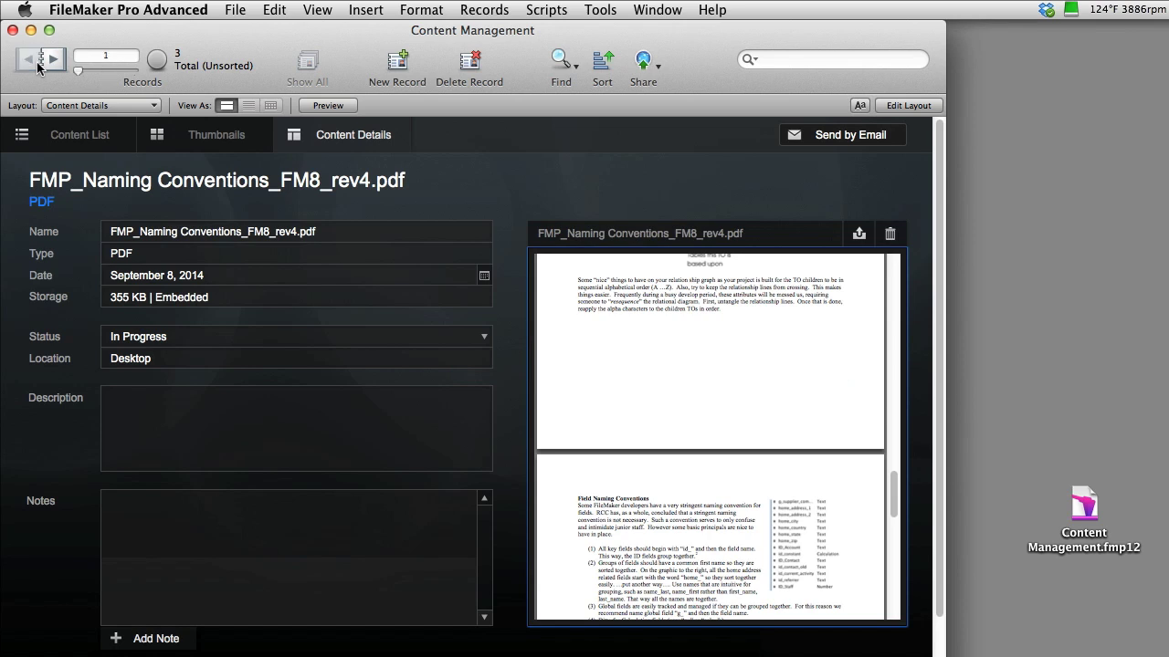
pyautogui.click(39, 63)
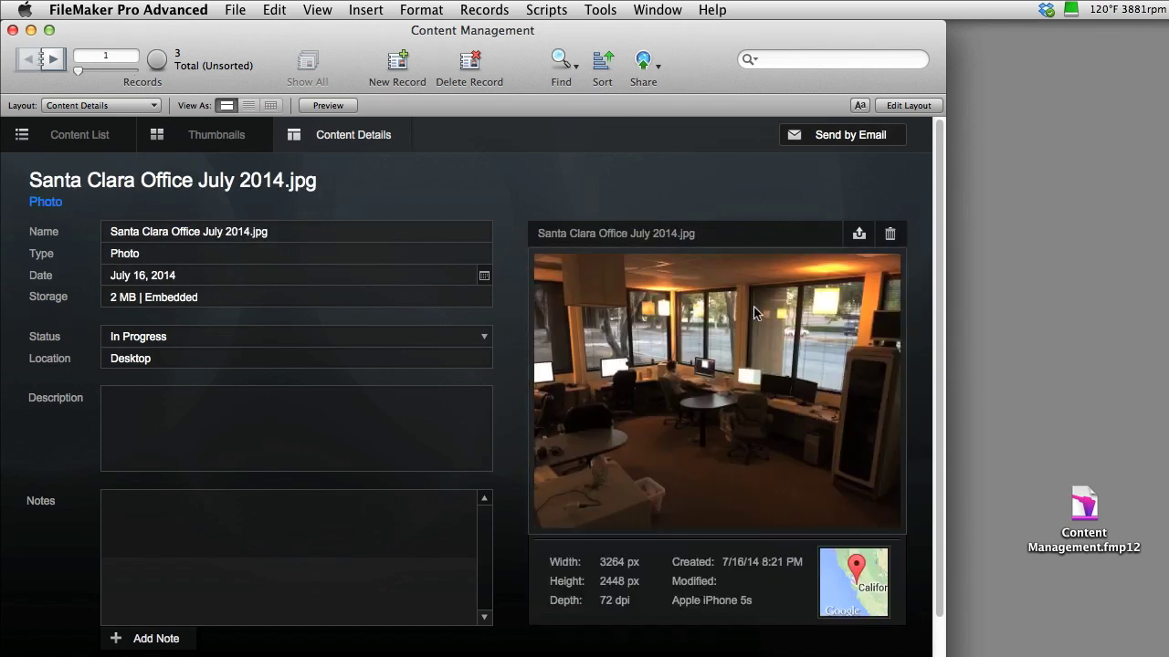
pyautogui.click(62, 55)
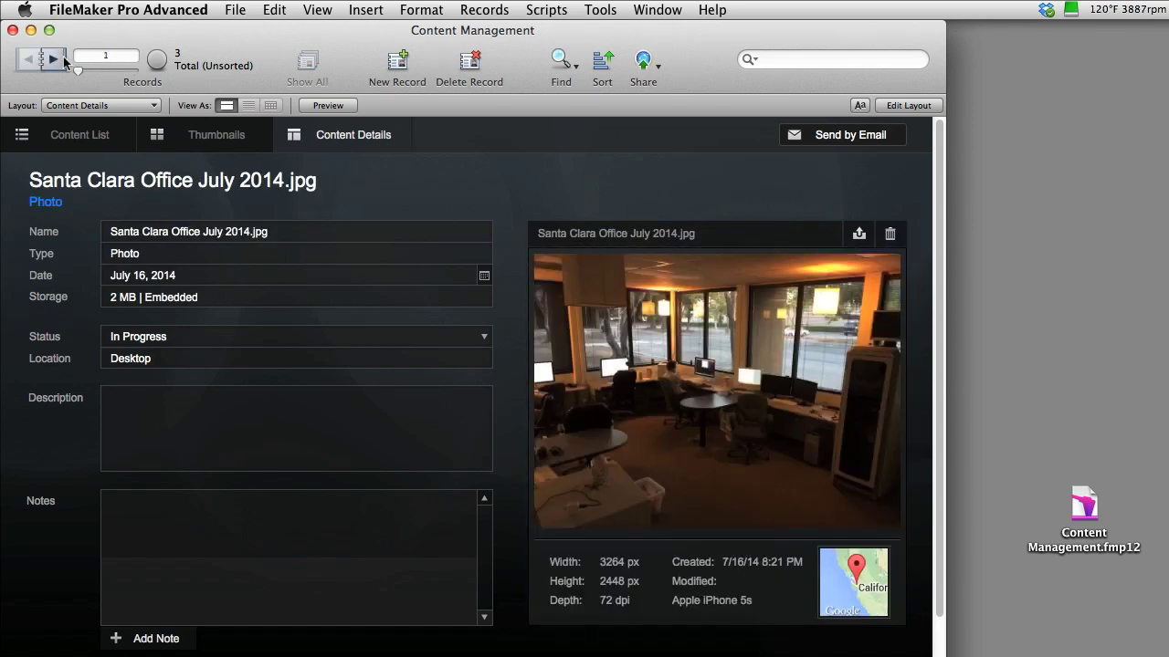
# Add a fourth record holding the Animals.mp3 song.
pyautogui.press('super+n')
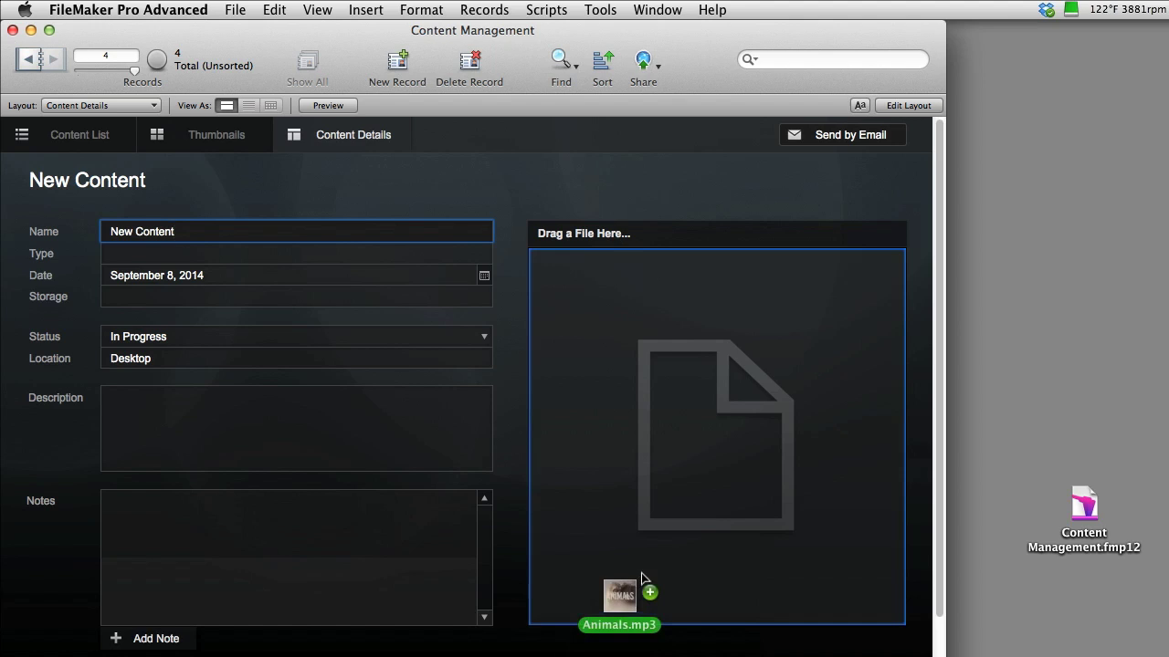
pyautogui.moveTo(594, 652); pyautogui.dragTo(731, 461)
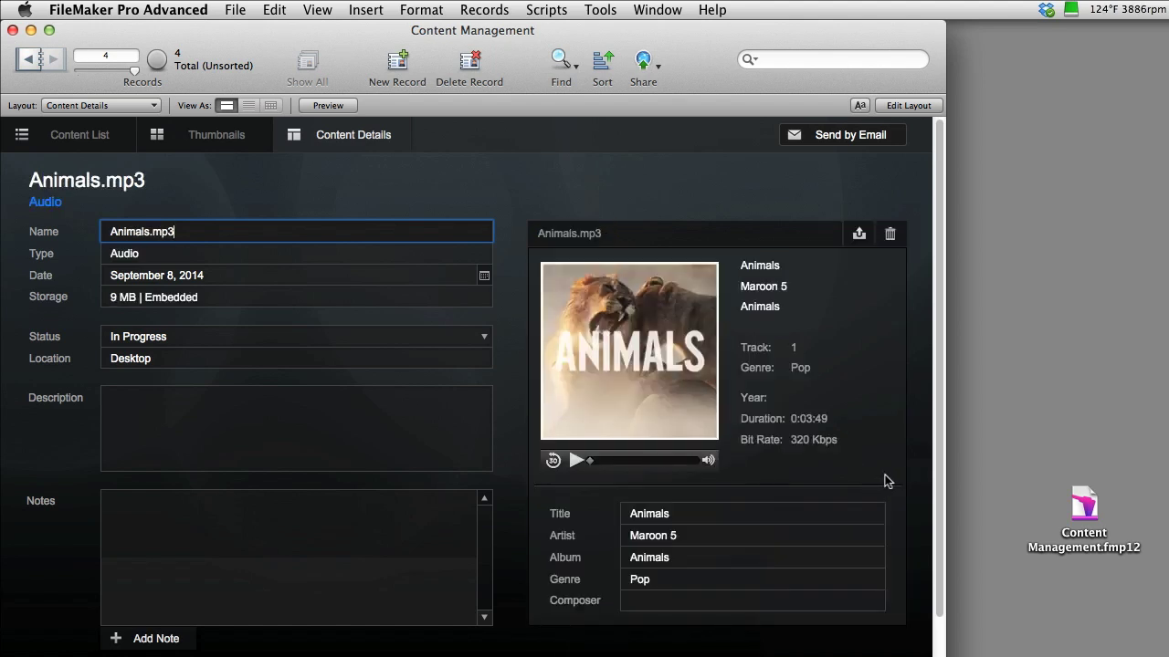
pyautogui.click(577, 462)
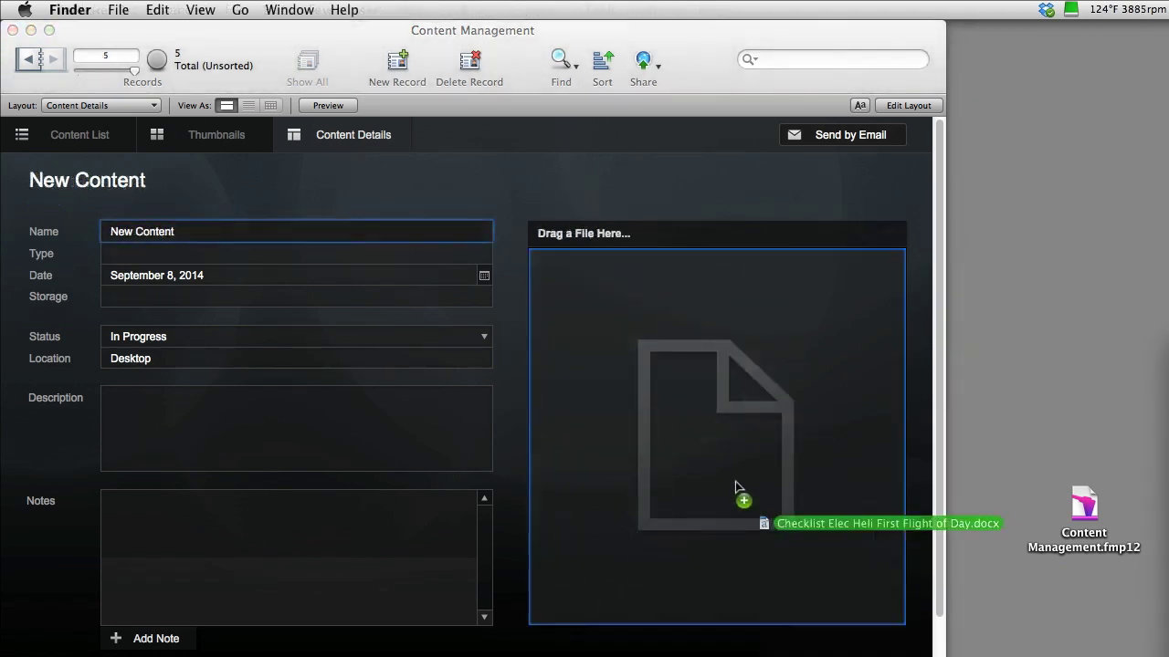
# Store Checklist Elec Heli First Flight of Day.docx in the next record and commit it.
pyautogui.moveTo(702, 466); pyautogui.dragTo(704, 468)
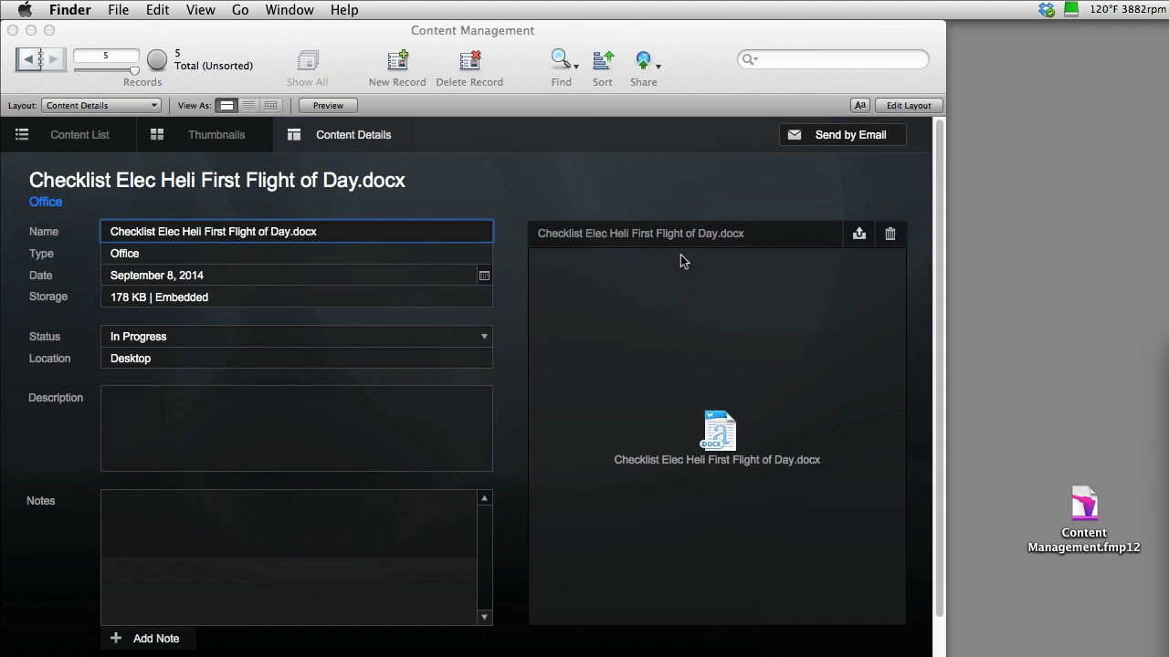
pyautogui.click(653, 206)
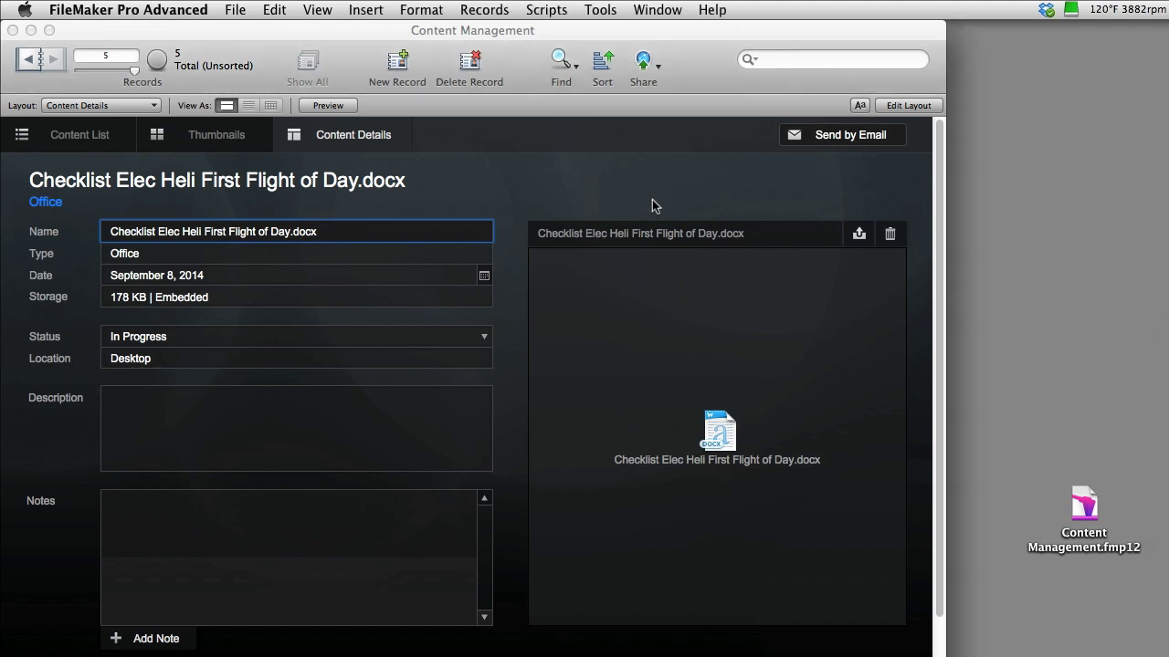
pyautogui.click(601, 183)
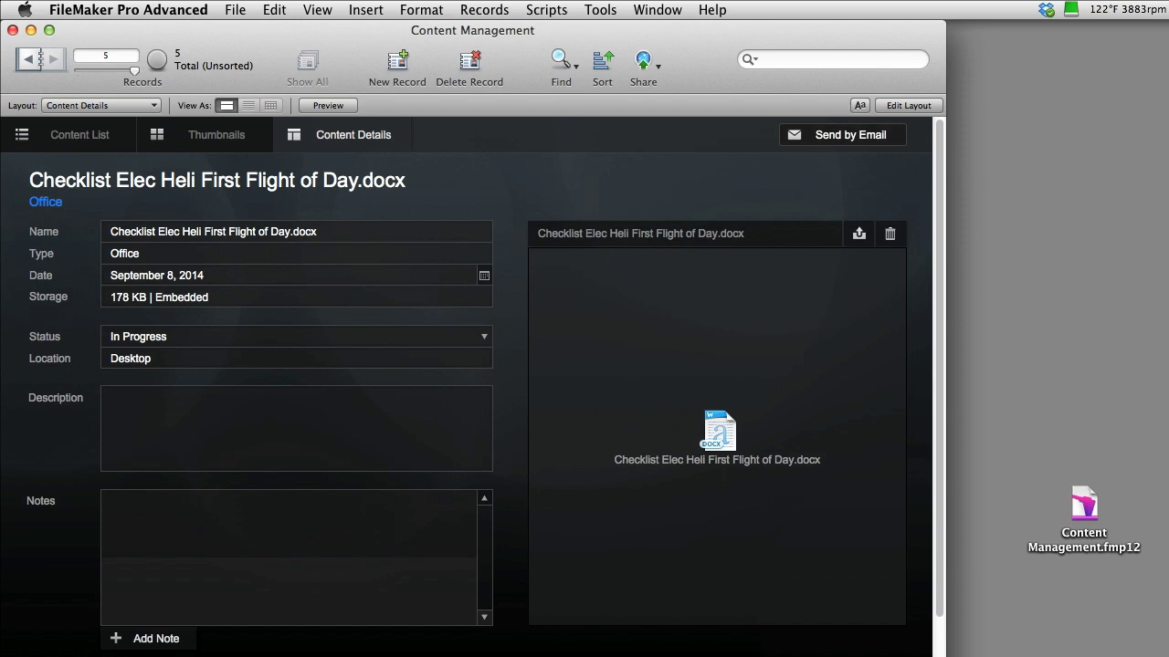
# Switch to Layout mode and move the Inspector palette and layout window apart.
pyautogui.press('super+l')
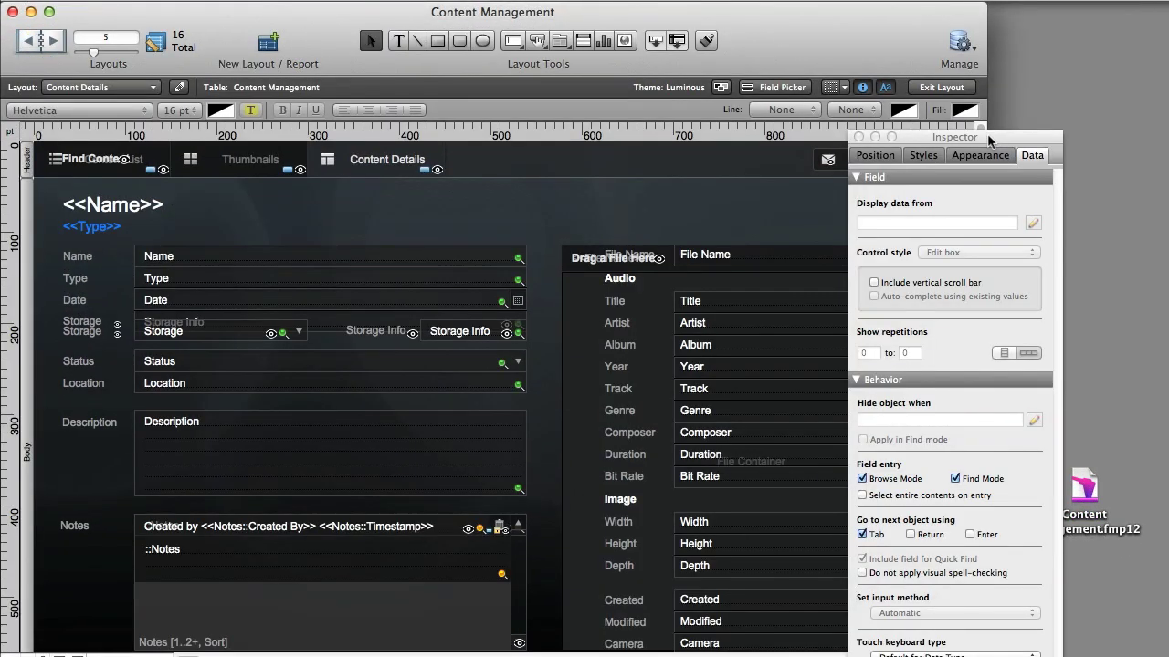
pyautogui.moveTo(989, 140); pyautogui.dragTo(1097, 176)
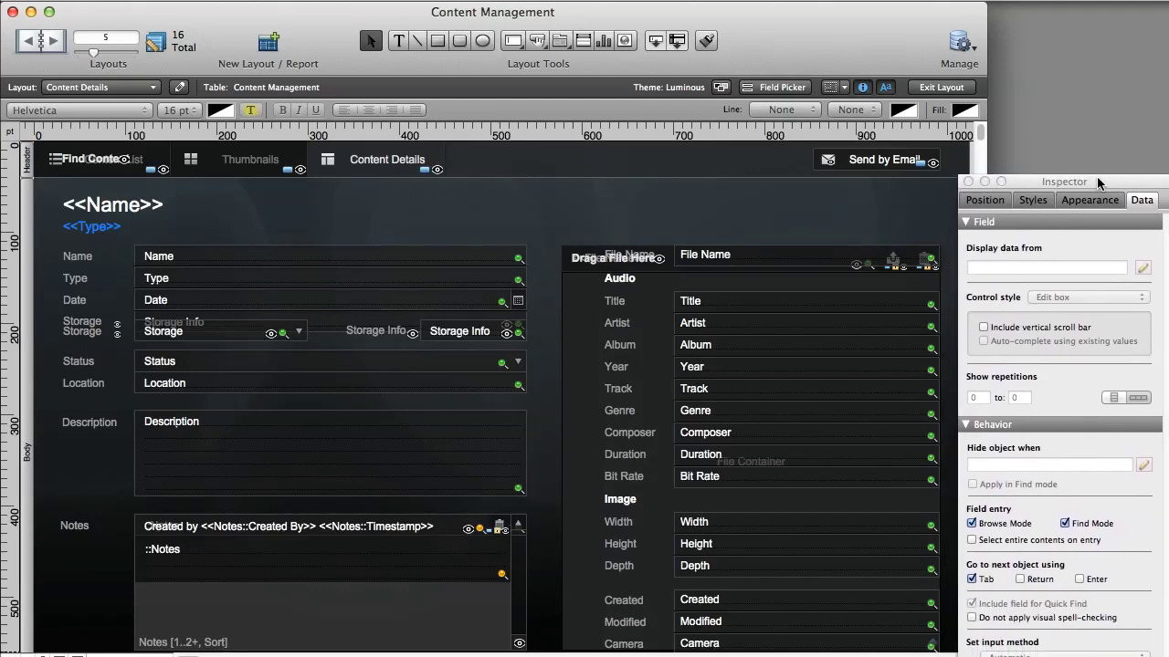
pyautogui.moveTo(1097, 176); pyautogui.dragTo(1141, 110)
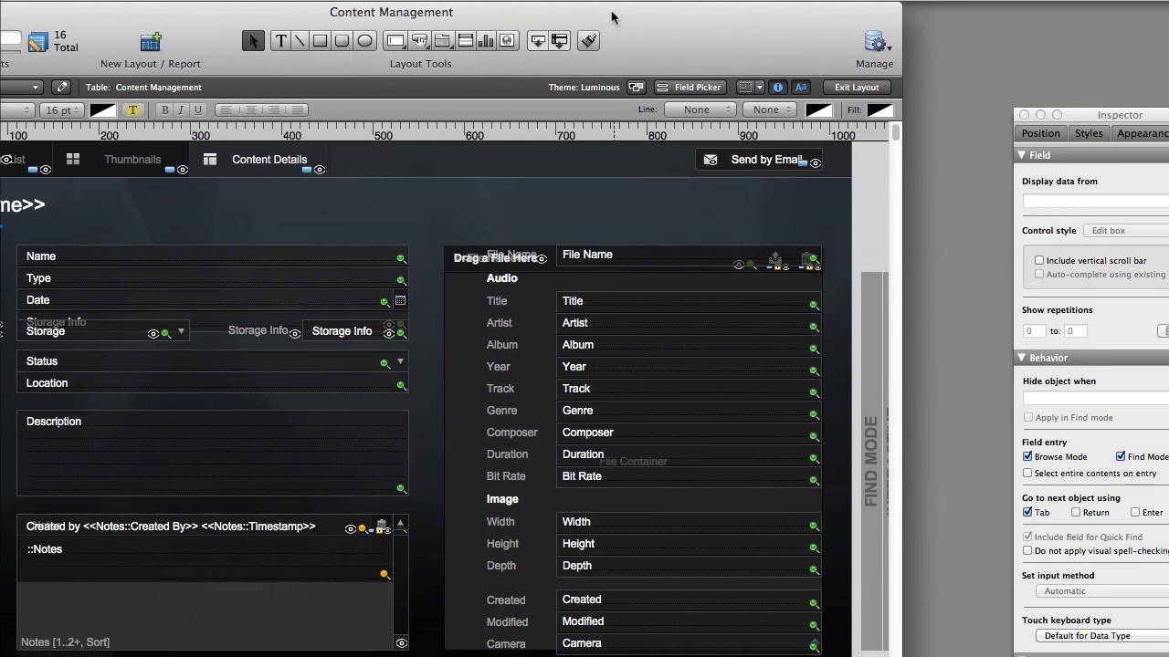
pyautogui.moveTo(804, 30); pyautogui.dragTo(605, 18)
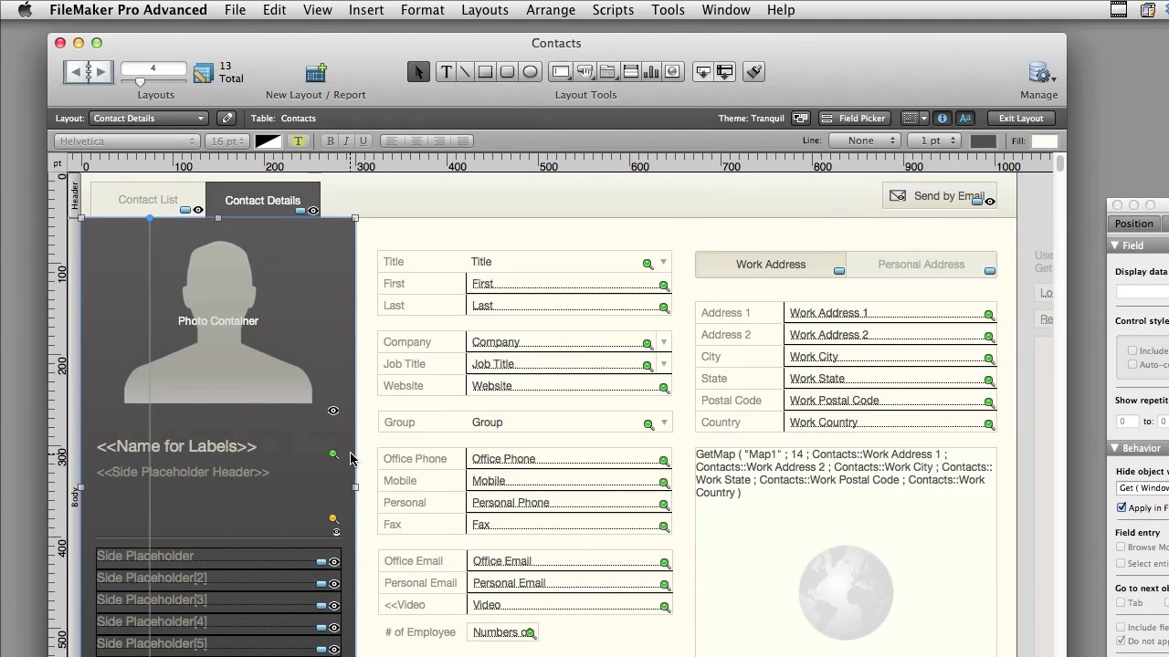
pyautogui.doubleClick(350, 460)
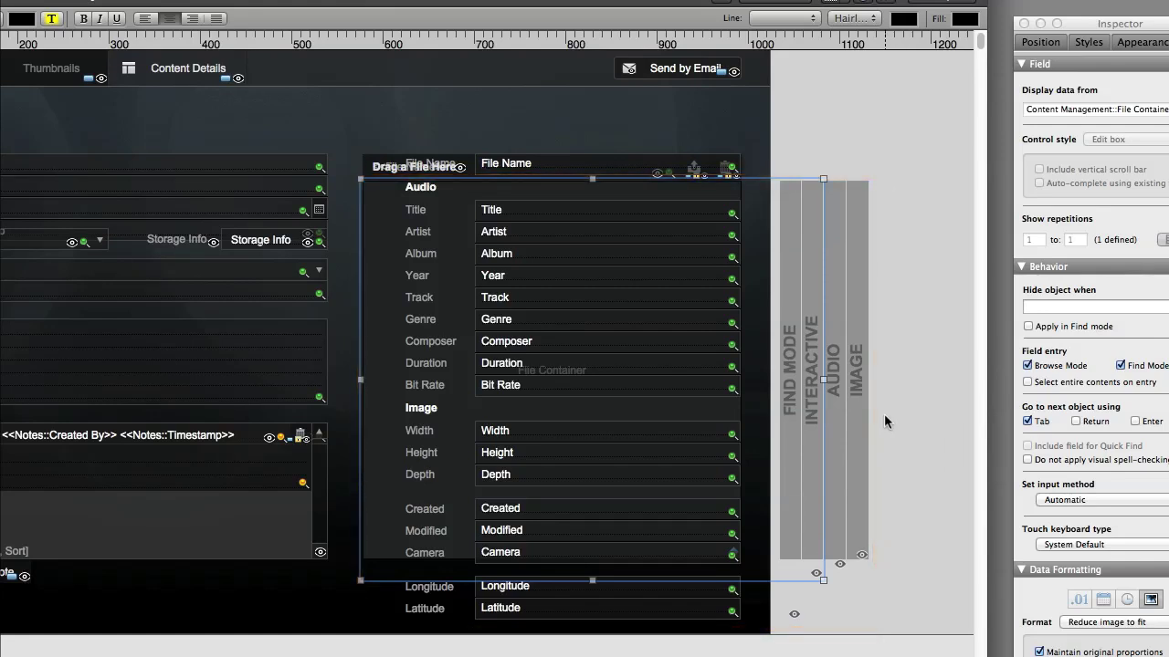
pyautogui.keyDown('shift'); pyautogui.click(795, 408); pyautogui.keyUp('shift')
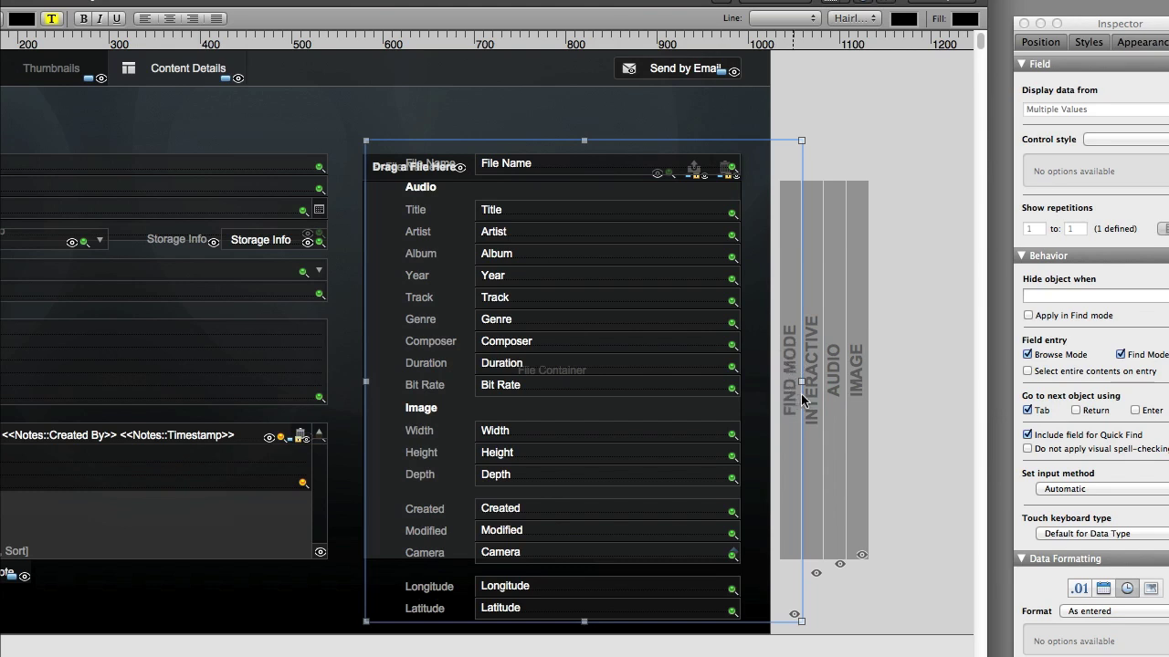
pyautogui.click(813, 403)
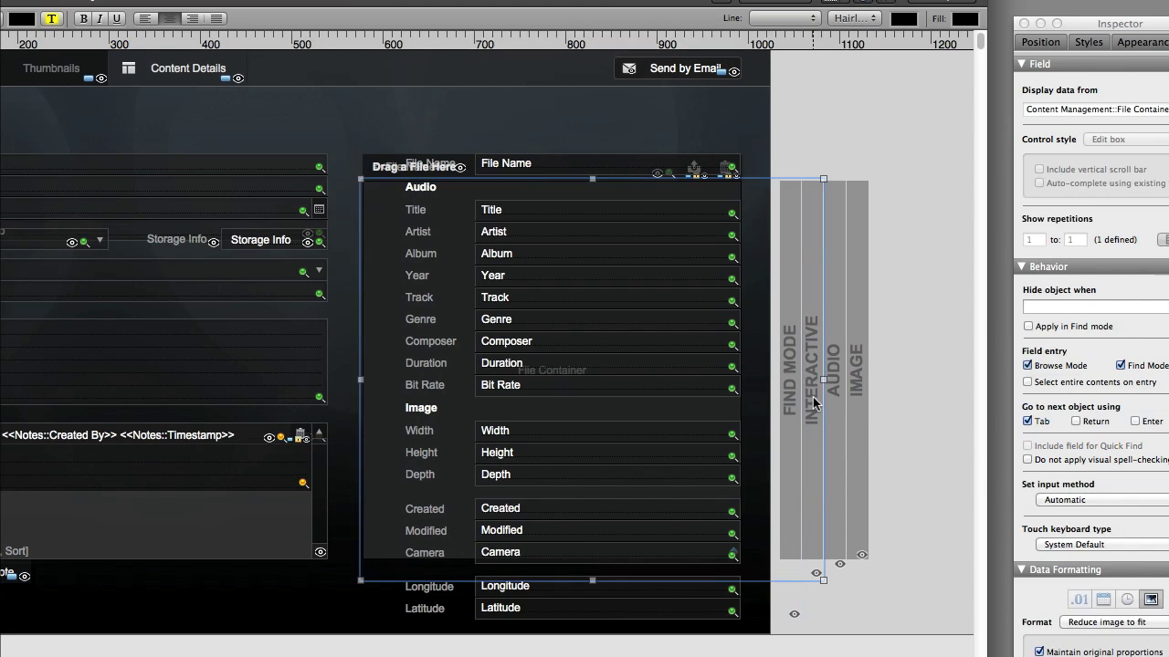
pyautogui.keyDown('shift'); pyautogui.click(861, 289); pyautogui.keyUp('shift')
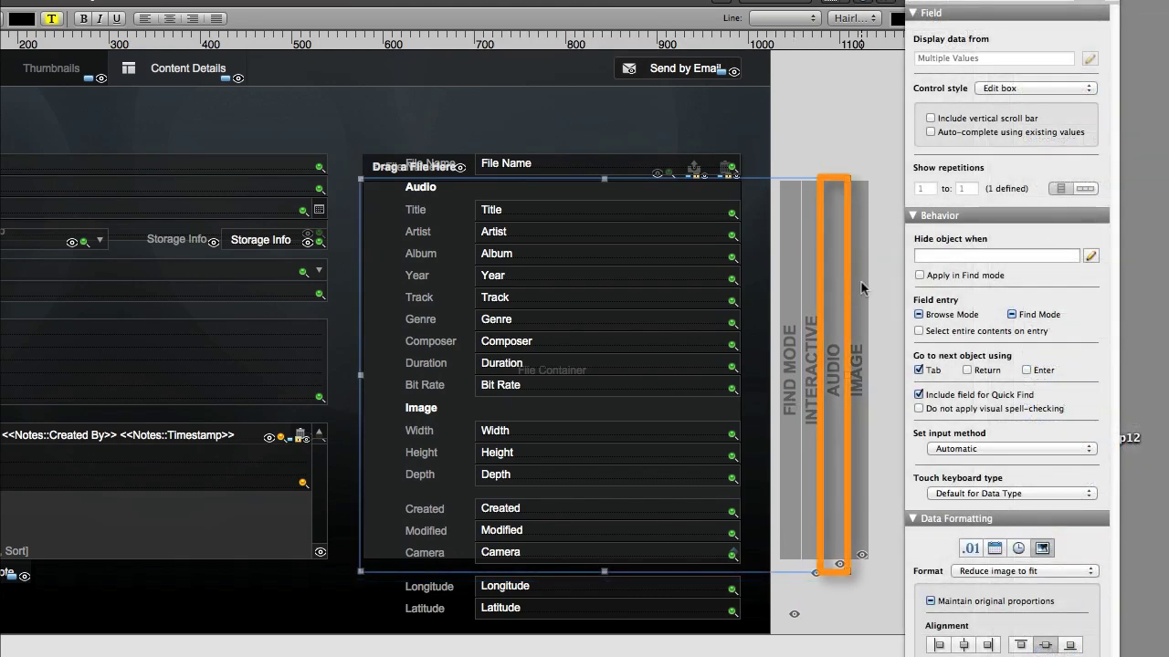
pyautogui.keyDown('shift'); pyautogui.click(860, 282); pyautogui.keyUp('shift')
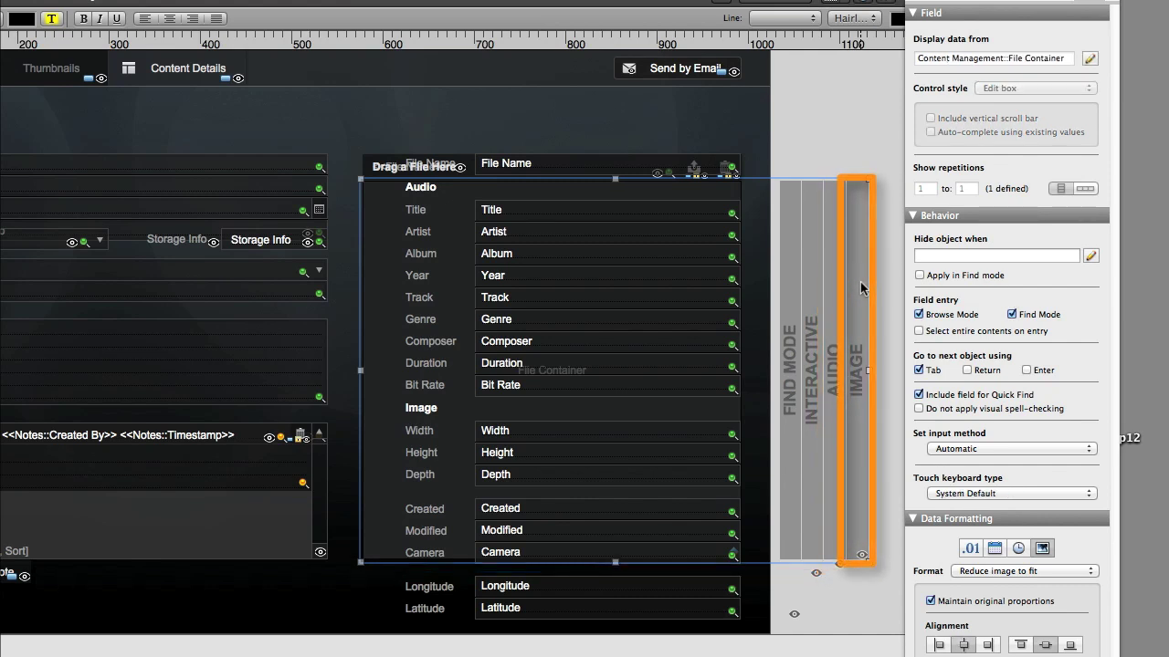
pyautogui.keyDown('shift'); pyautogui.click(831, 359); pyautogui.keyUp('shift')
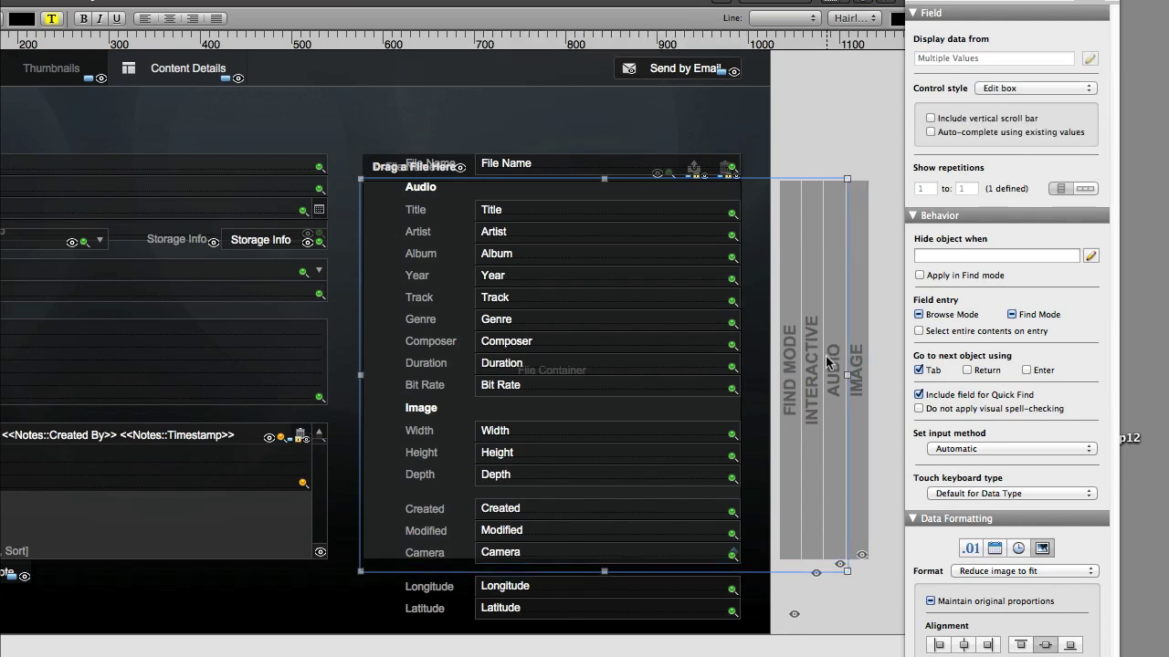
# Delete the stacked panel control with its contents and drag the IMAGE slide panel left over the File Container.
pyautogui.press('Delete')
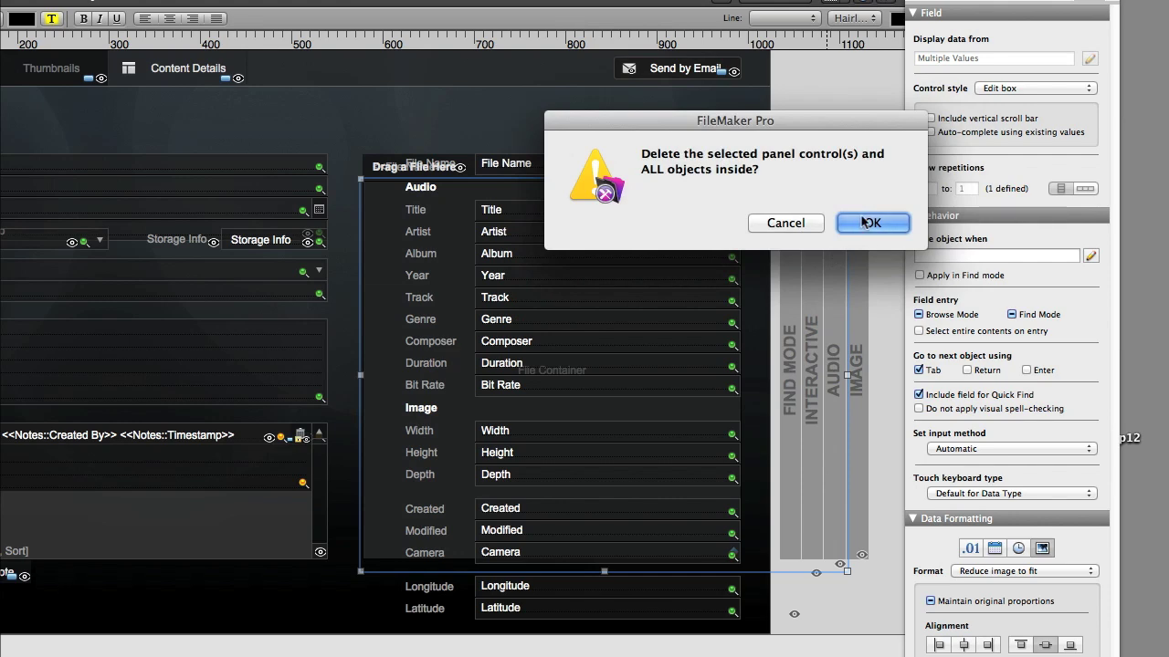
pyautogui.click(866, 223)
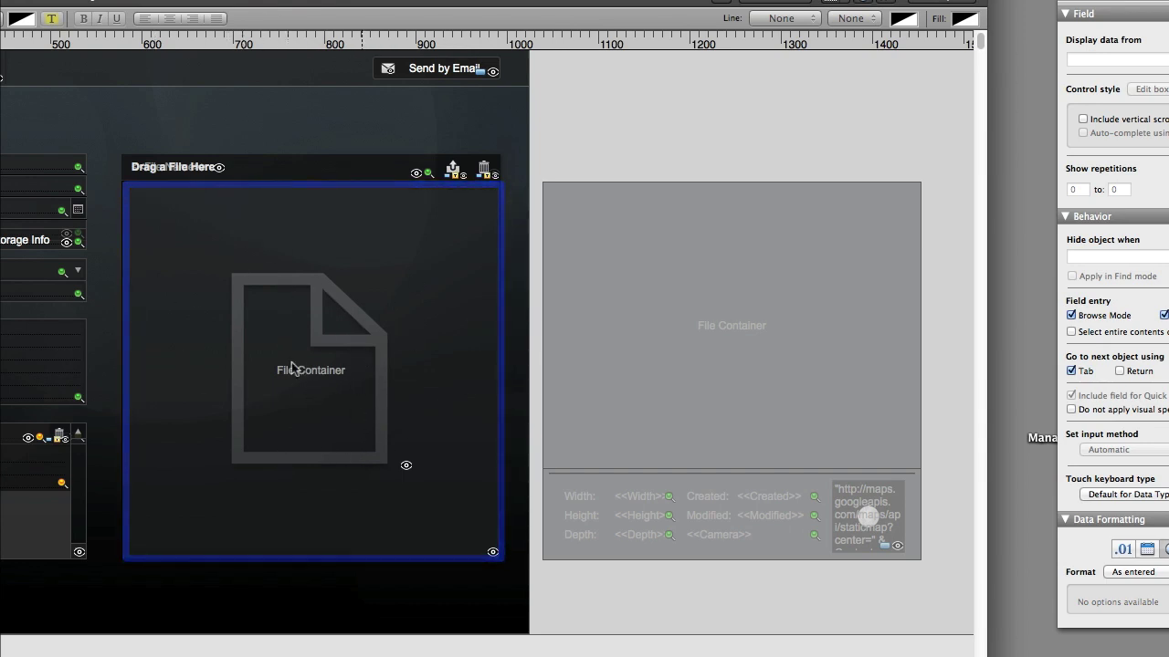
pyautogui.click(606, 347)
pyautogui.moveTo(745, 335)
pyautogui.mouseDown()
pyautogui.moveTo(475, 326)
pyautogui.moveTo(555, 370)
pyautogui.moveTo(639, 370)
pyautogui.moveTo(557, 366)
pyautogui.moveTo(557, 376)
pyautogui.mouseUp()
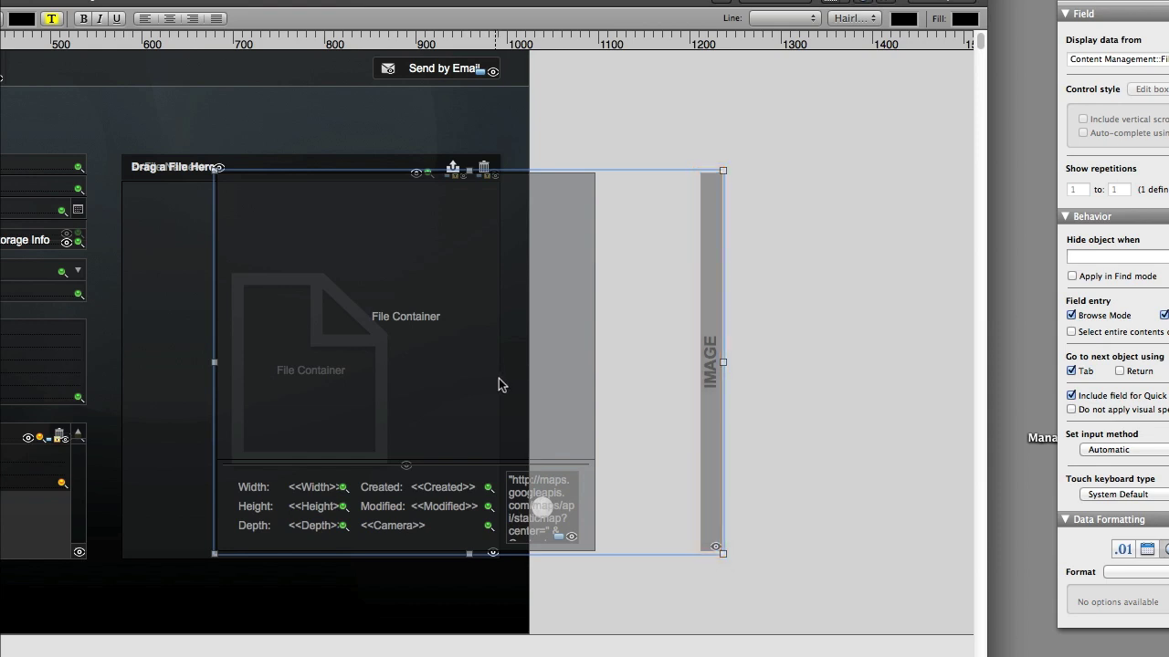
# Review the image slide control's Slide Control Setup options, then close the popover.
pyautogui.doubleClick(500, 385)
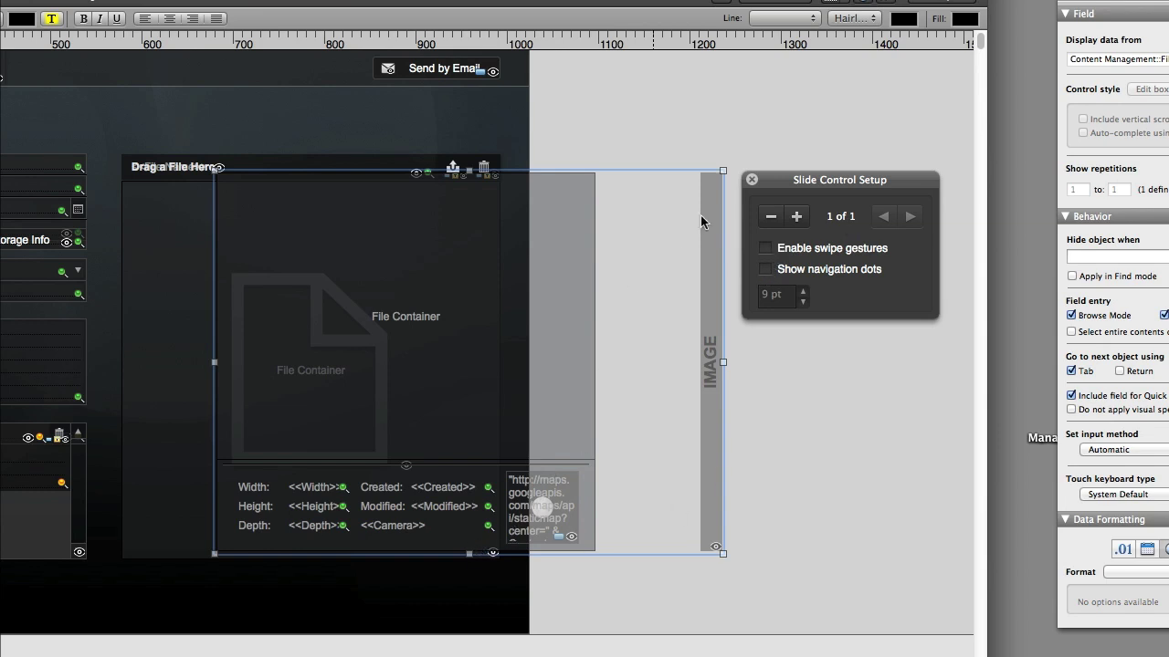
pyautogui.click(752, 180)
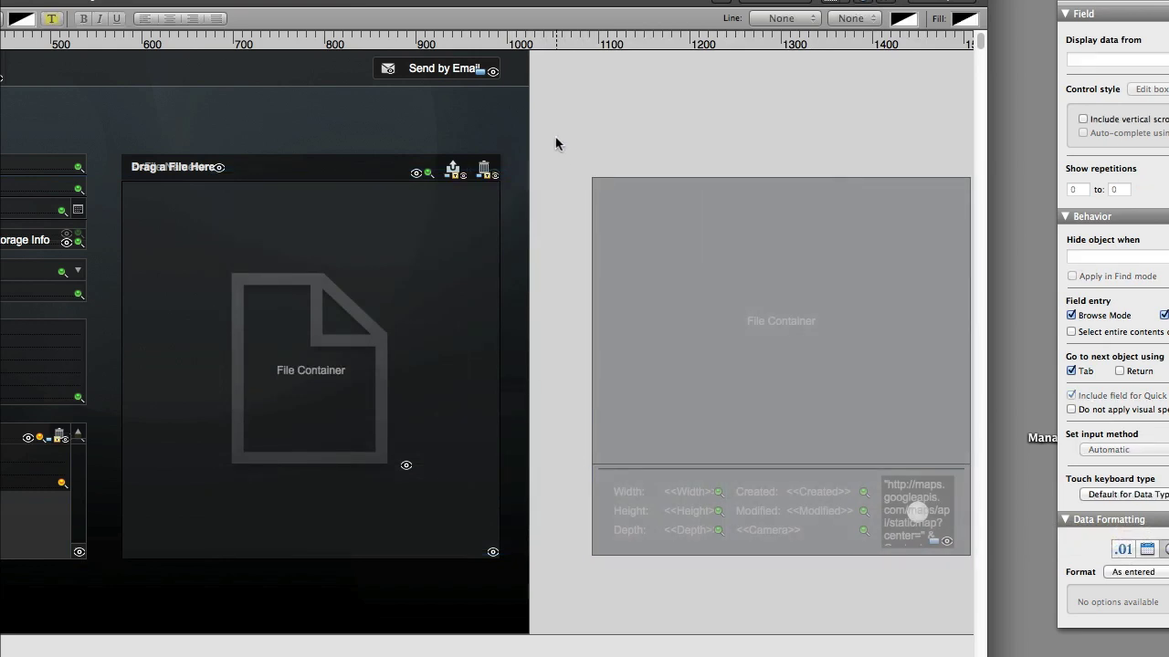
# Delete the old document-icon File Container group and drag the image slide panel into its spot.
pyautogui.moveTo(556, 139); pyautogui.dragTo(107, 625)
pyautogui.press('Delete')
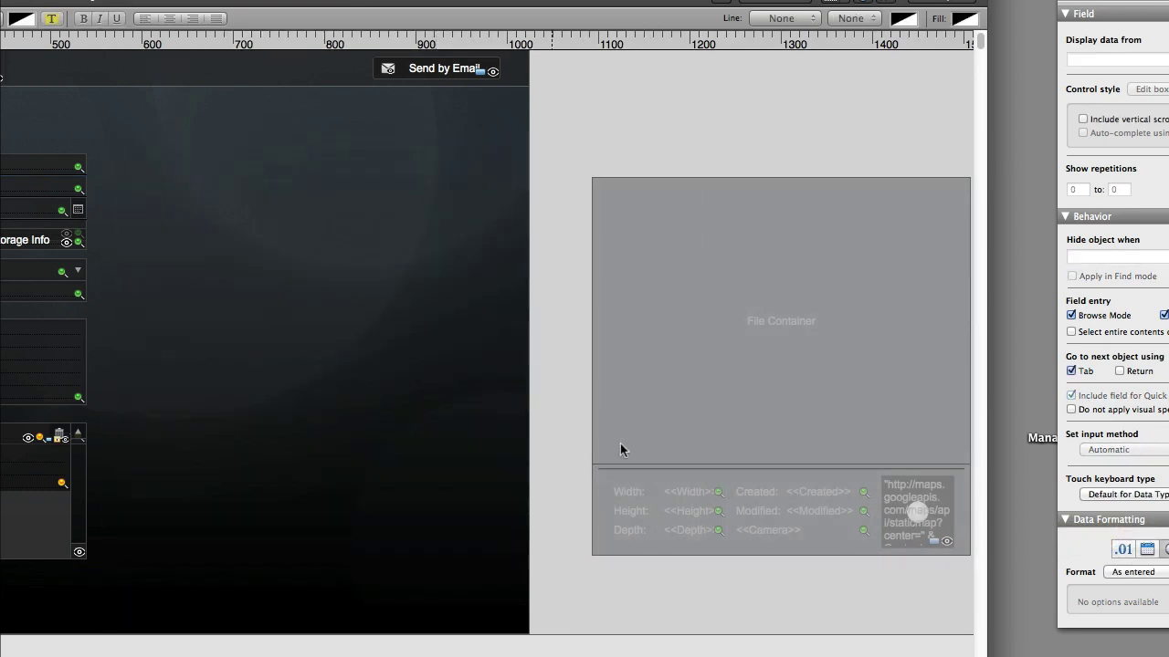
pyautogui.moveTo(687, 382); pyautogui.dragTo(206, 366)
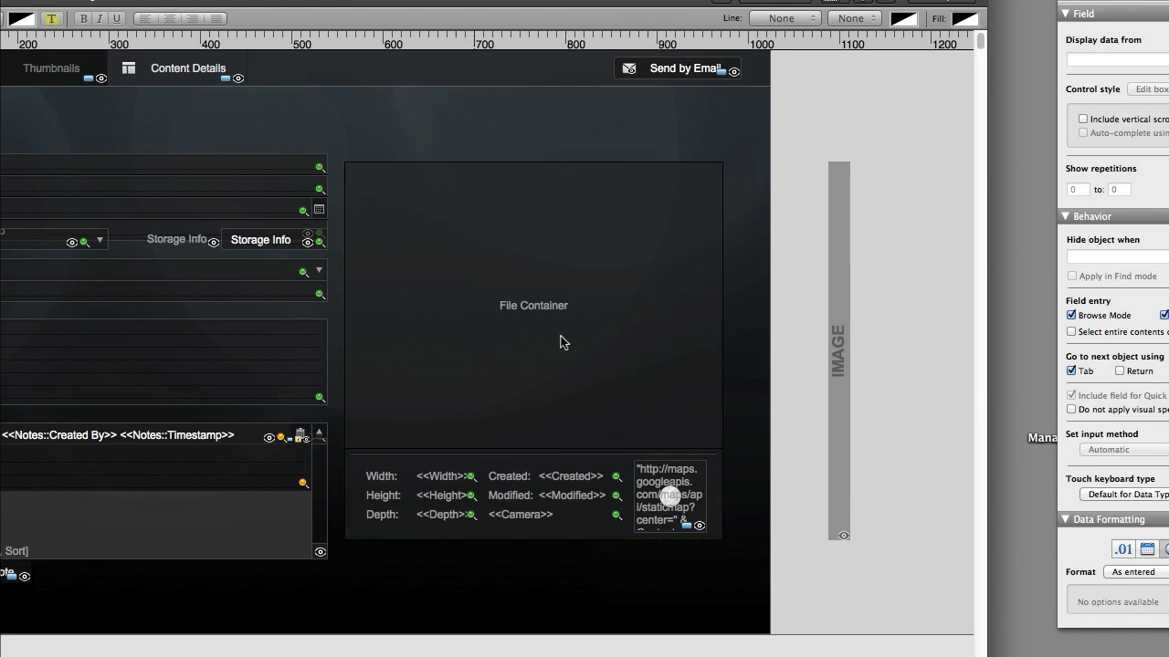
# Group the gray File Container panel with its IMAGE strip and nudge the group into place.
pyautogui.click(820, 485)
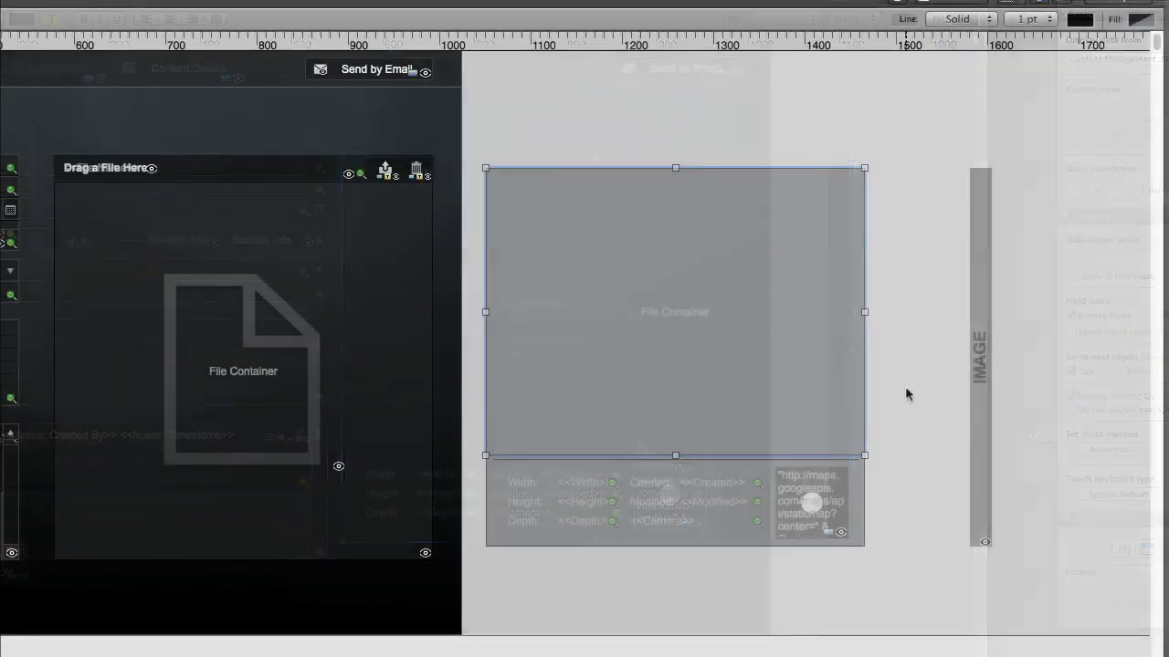
pyautogui.click(557, 0)
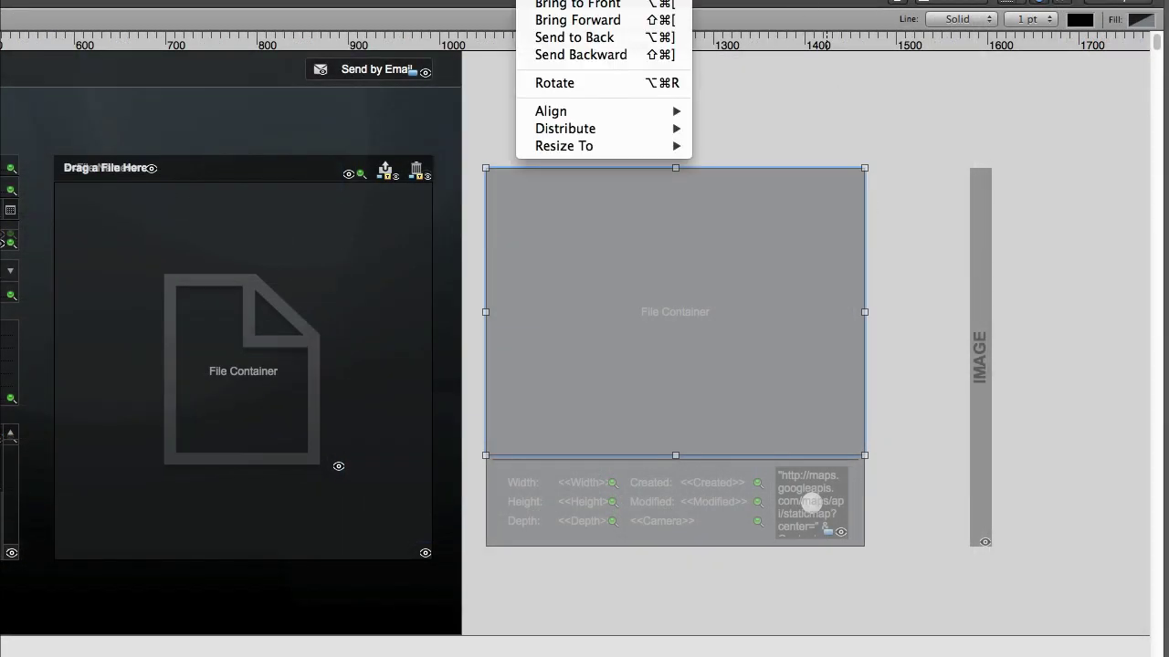
pyautogui.click(548, 0)
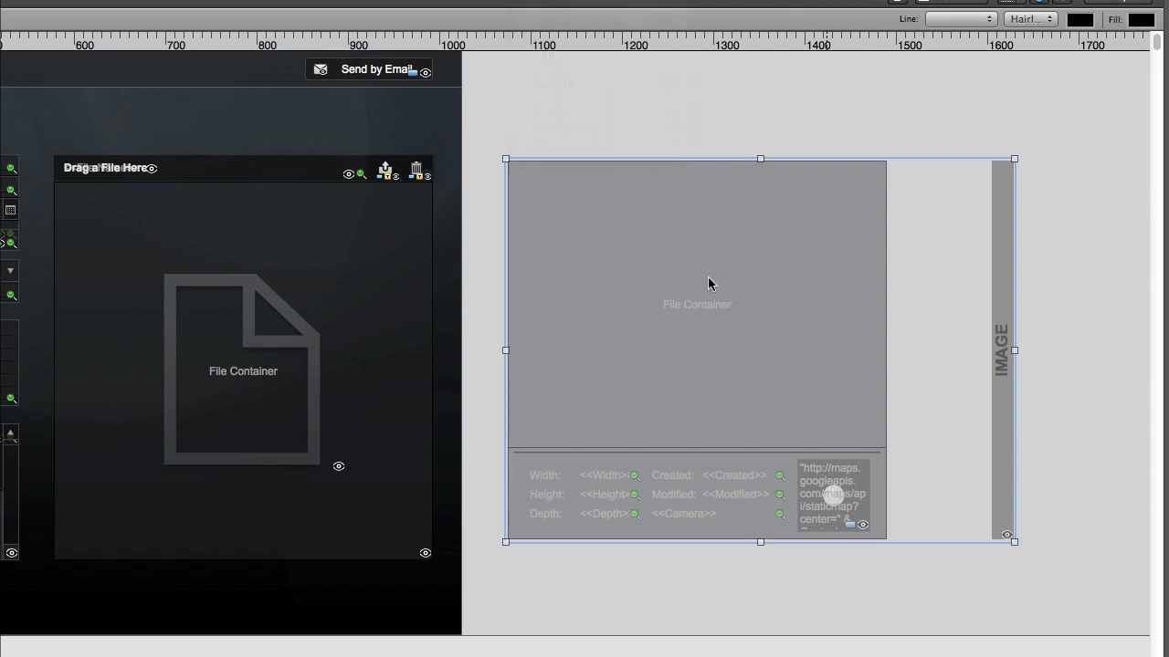
pyautogui.moveTo(708, 277); pyautogui.dragTo(660, 345)
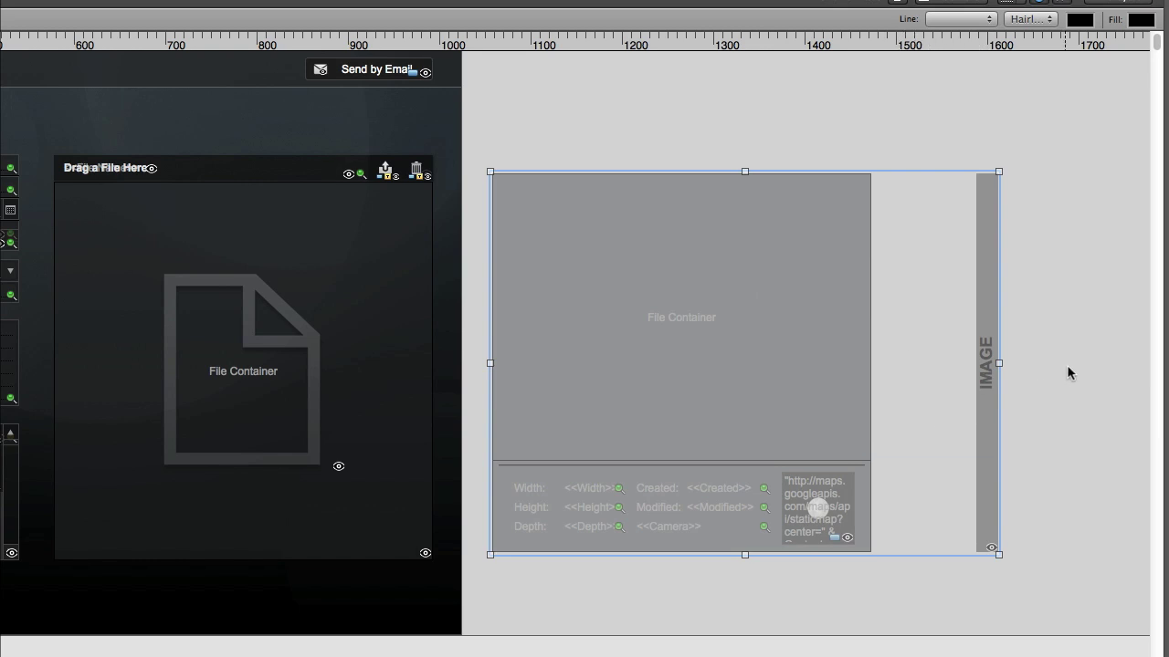
pyautogui.moveTo(993, 383)
pyautogui.mouseDown()
pyautogui.moveTo(958, 348)
pyautogui.moveTo(980, 382)
pyautogui.mouseUp()
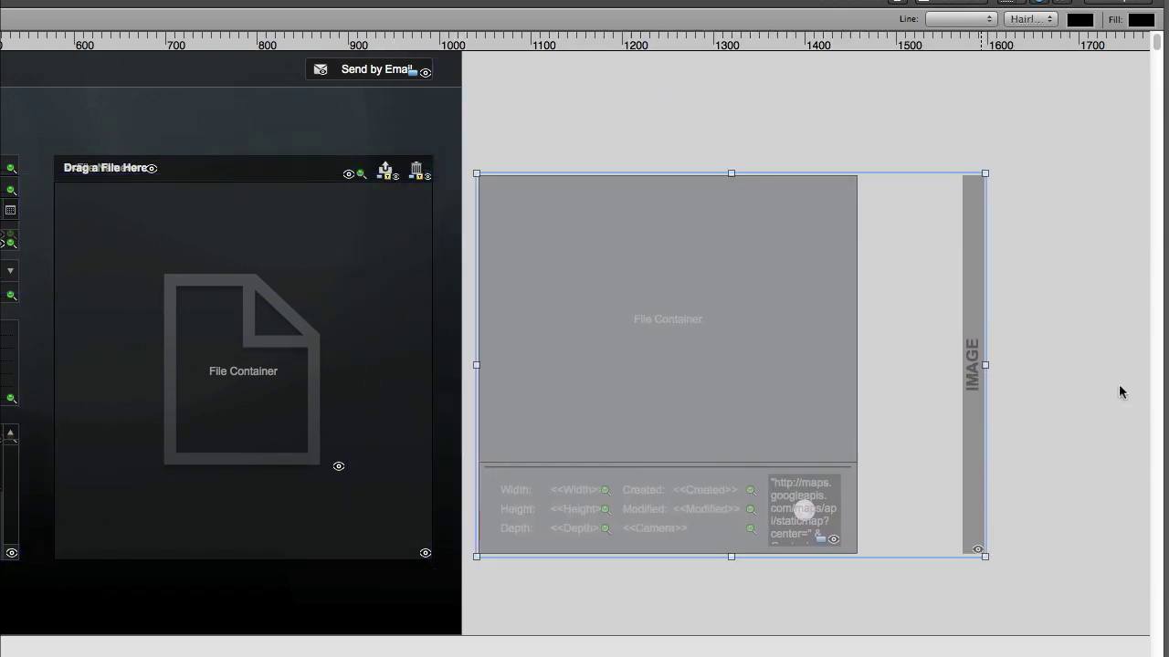
pyautogui.click(933, 382)
# Check the group's Get ( WindowMode ) hide condition in the Inspector and apply an Arrange command to the container.
pyautogui.click(789, 374)
pyautogui.press('super+i')
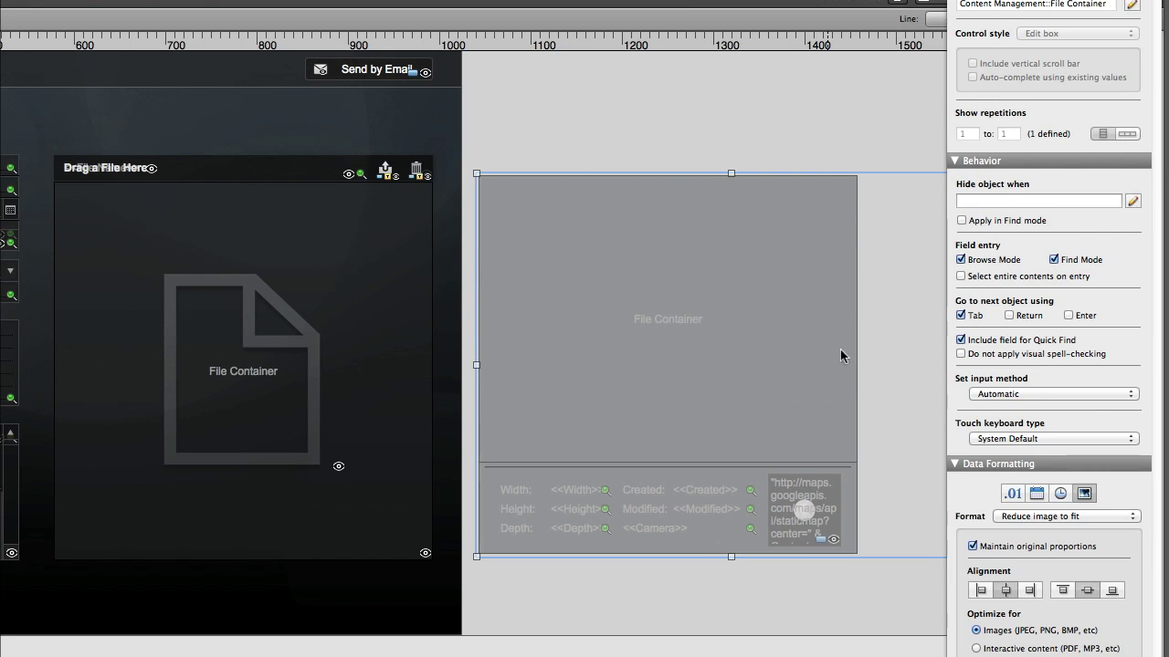
pyautogui.click(827, 248)
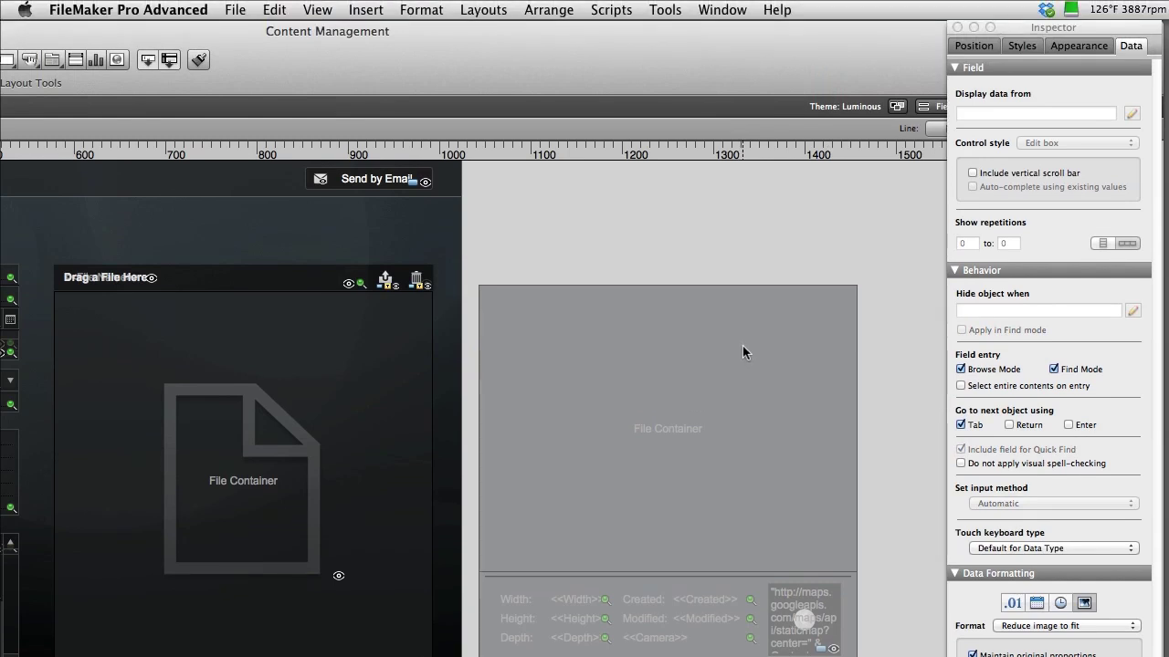
pyautogui.click(742, 346)
pyautogui.click(610, 9)
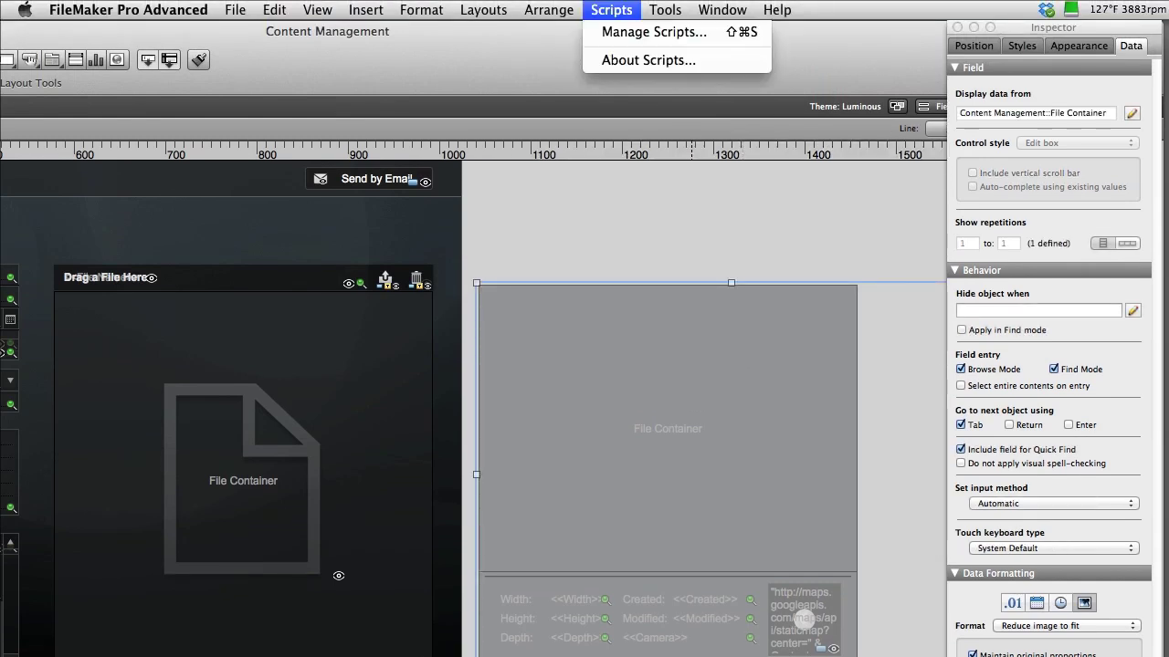
pyautogui.click(569, 61)
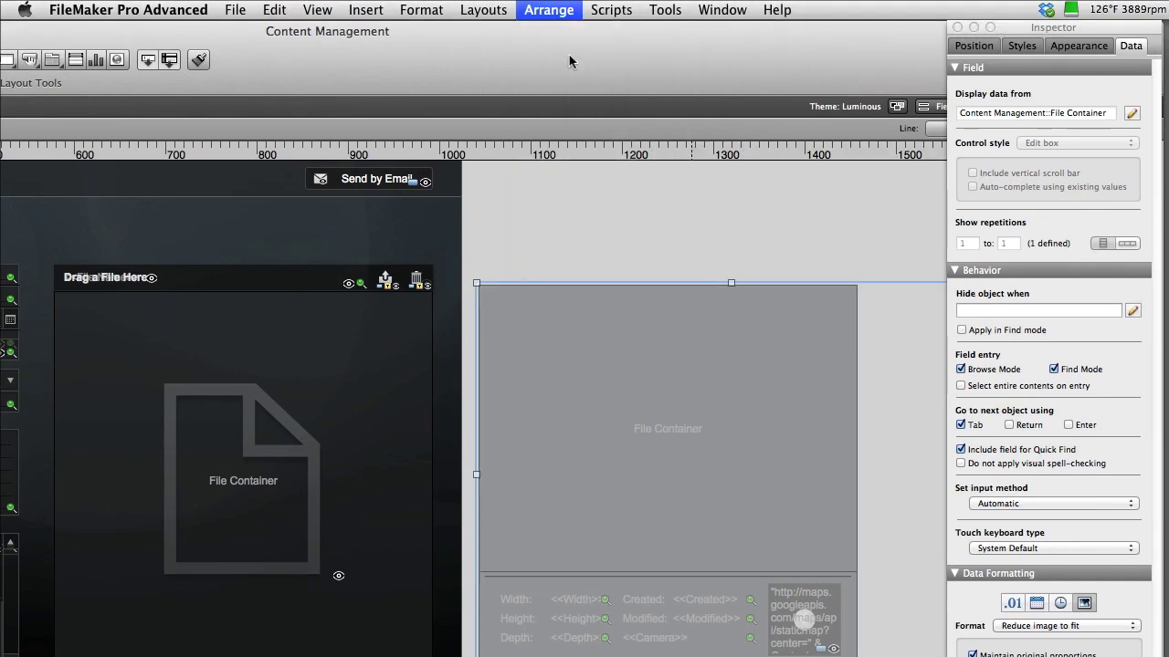
pyautogui.click(646, 205)
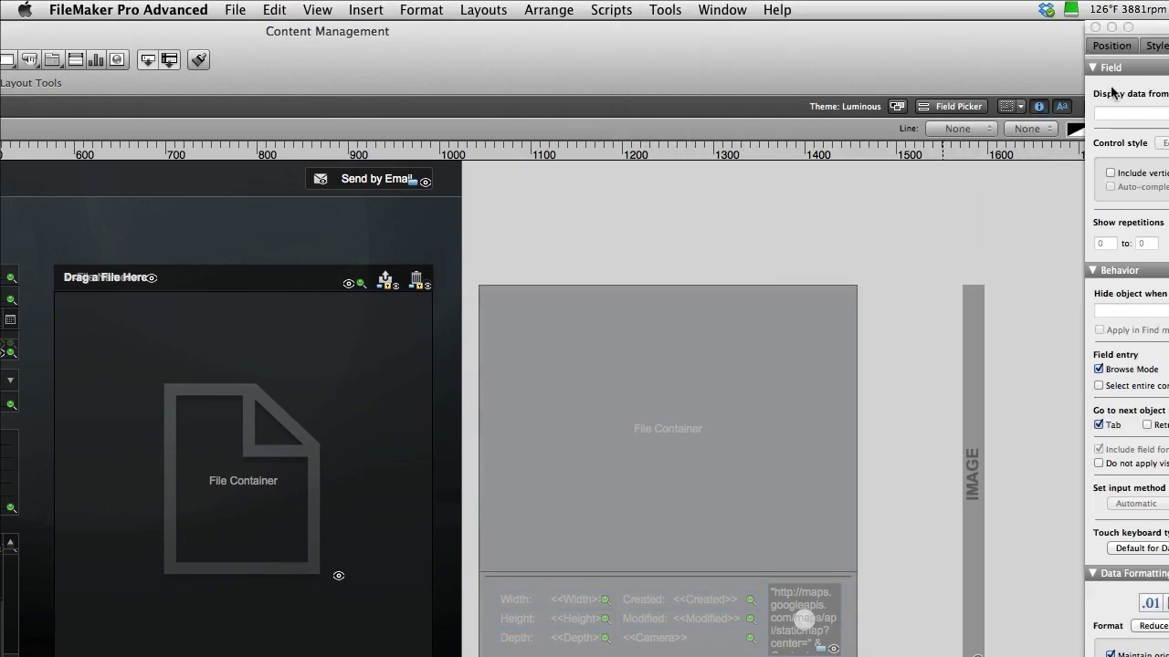
pyautogui.click(893, 314)
pyautogui.write('Get ( WindowMode')
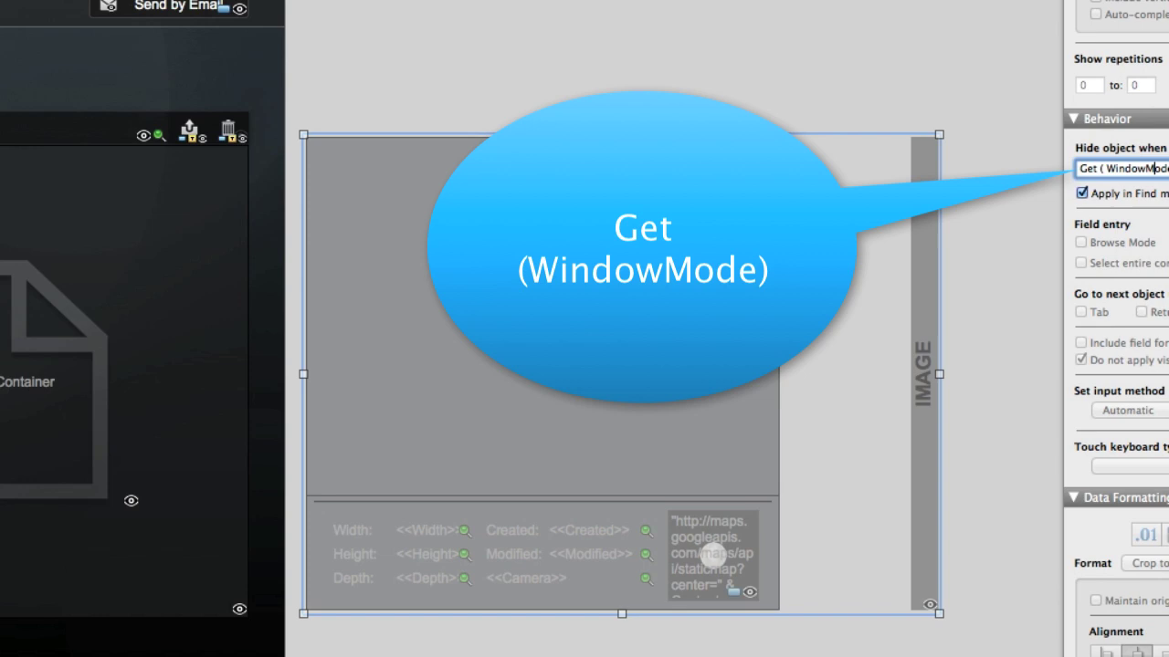
# Select each line of the hide condition: WindowMode = 1, empty File Container, Kind ≠ "Photo".
pyautogui.press('super+a')
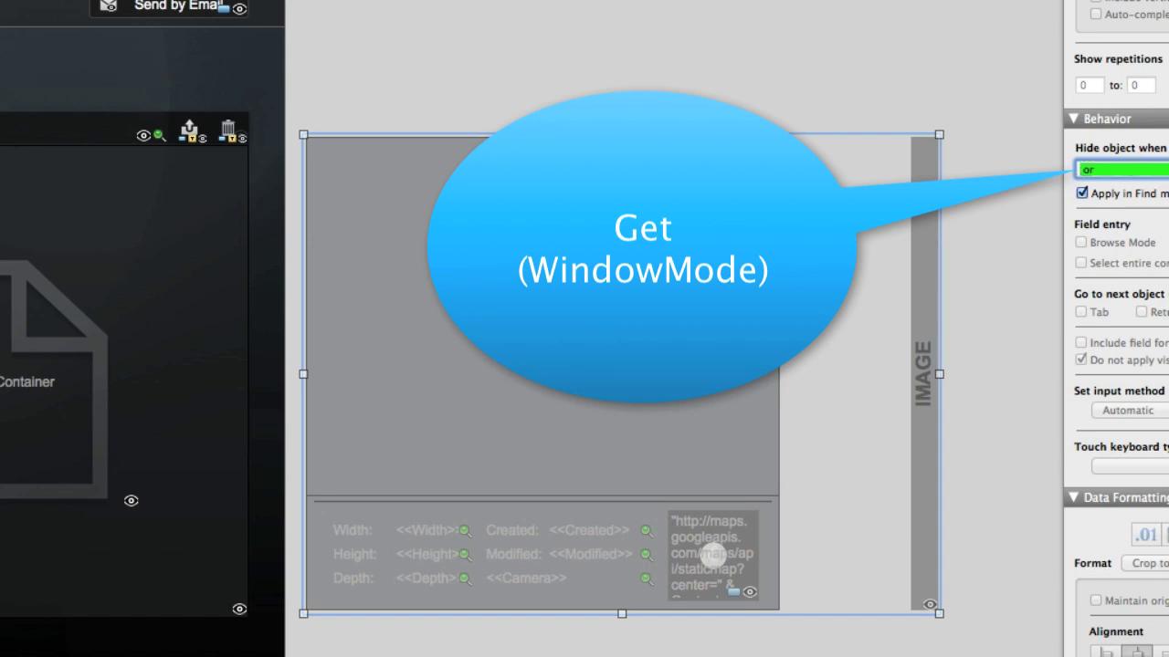
pyautogui.press('super+v')
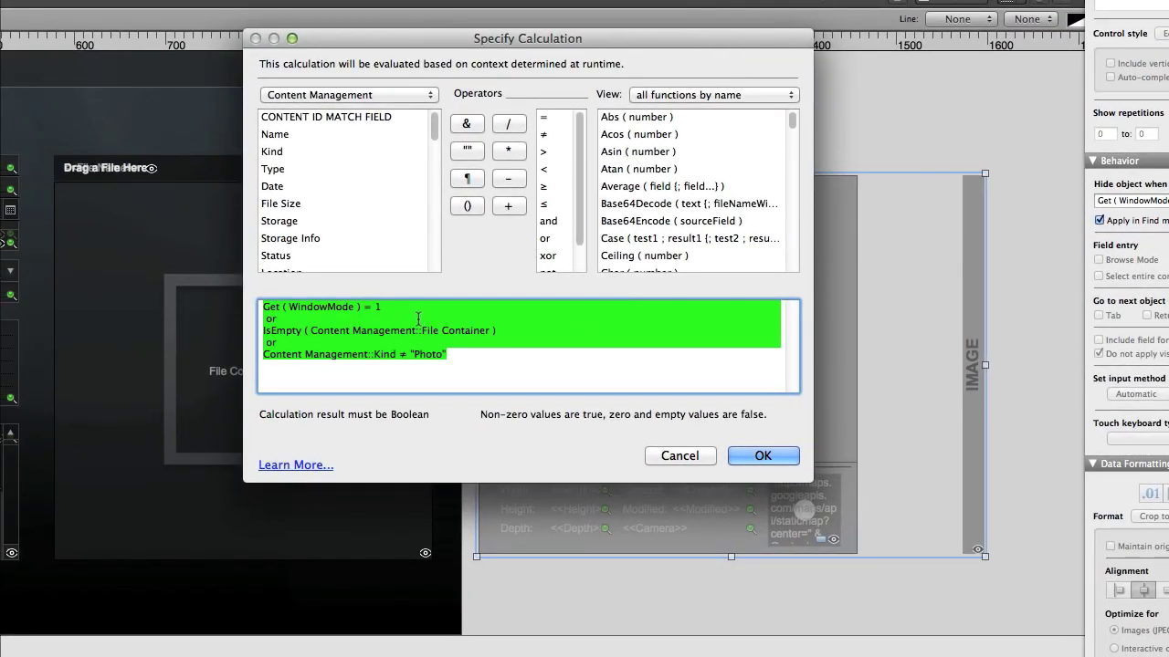
pyautogui.moveTo(321, 319); pyautogui.dragTo(205, 258)
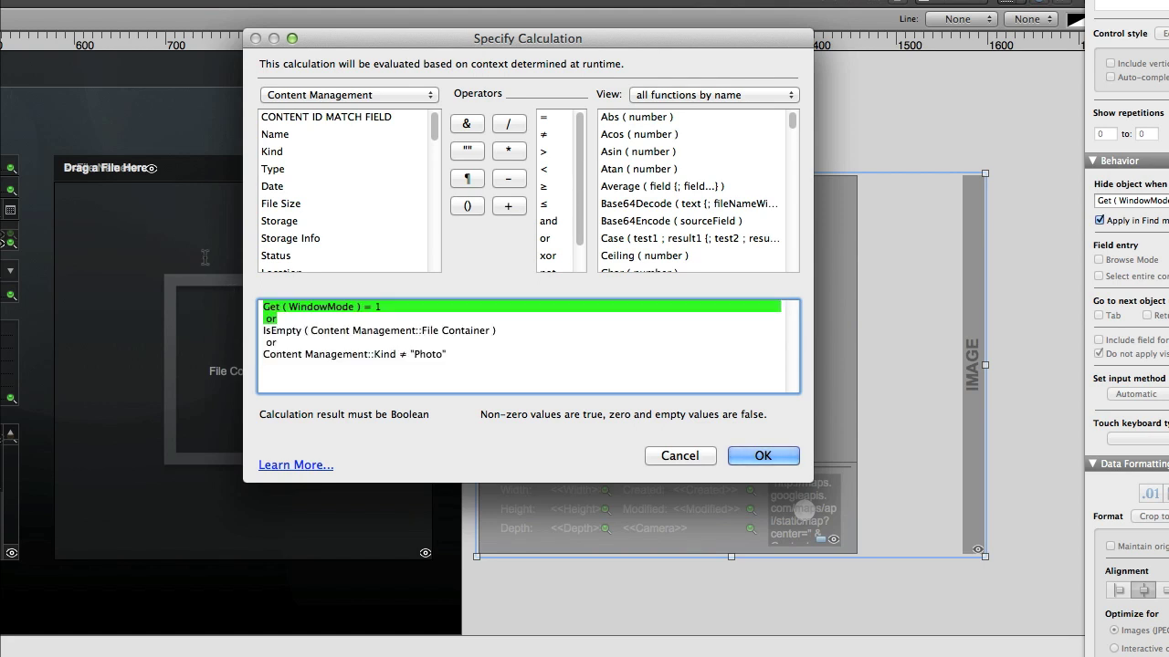
pyautogui.hotkey('shift', 'Down')
pyautogui.hotkey('shift', 'Down')
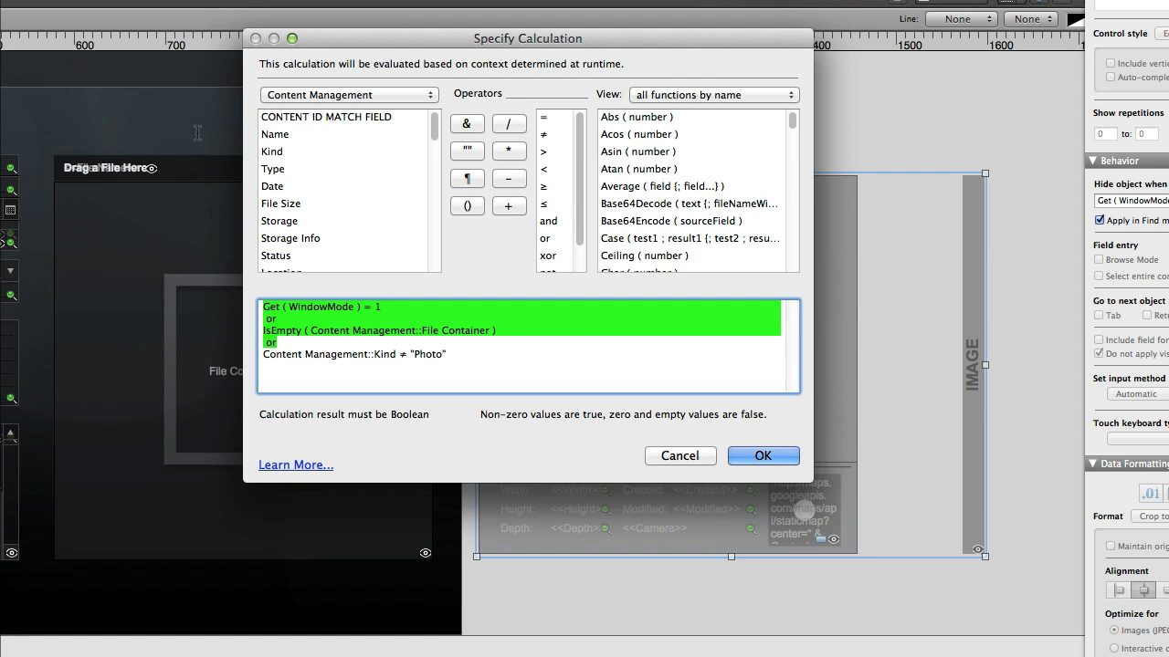
pyautogui.hotkey('shift', 'Down')
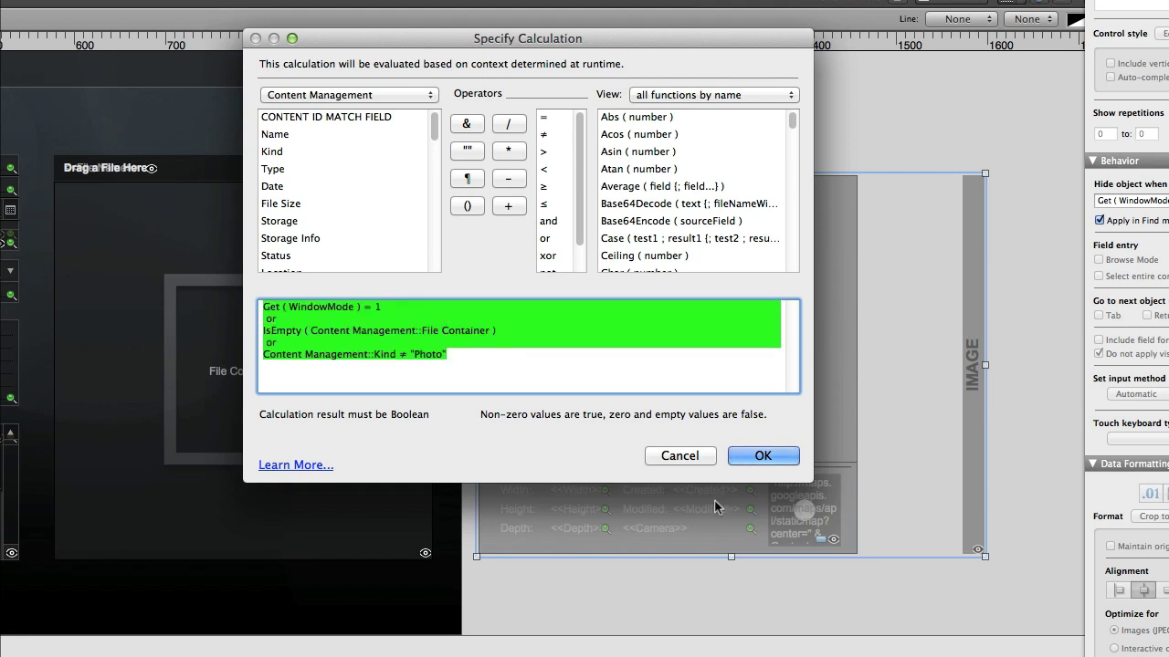
# Cancel the hide calculation and select the objects grouped around the File Container field.
pyautogui.click(678, 460)
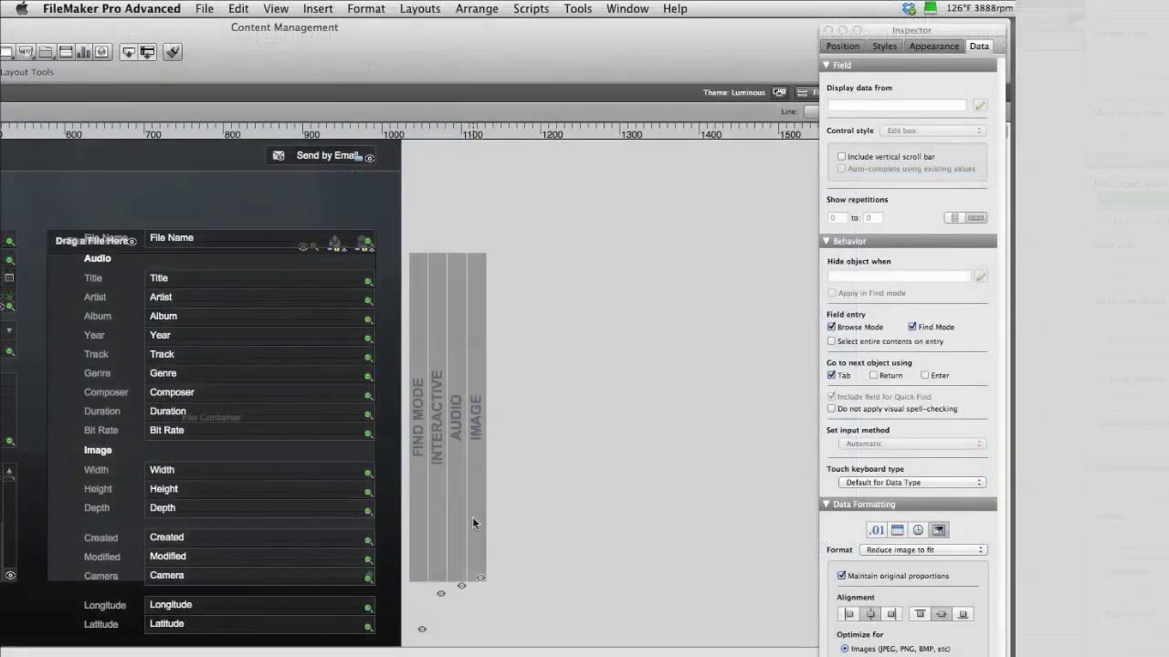
pyautogui.click(462, 517)
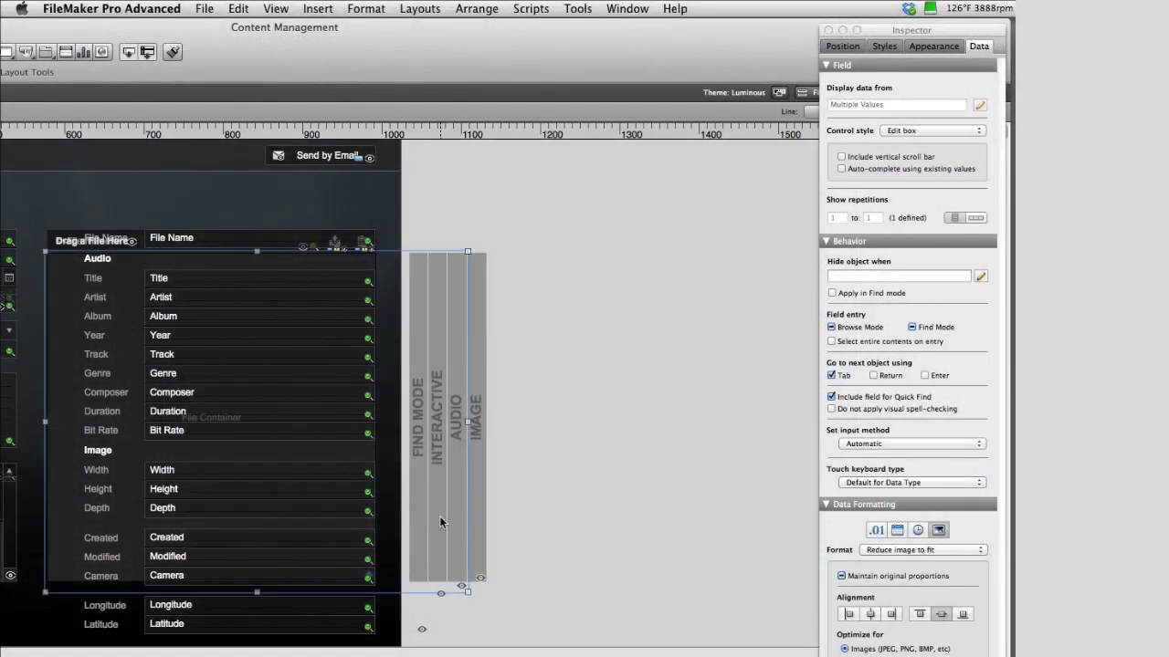
pyautogui.click(484, 522)
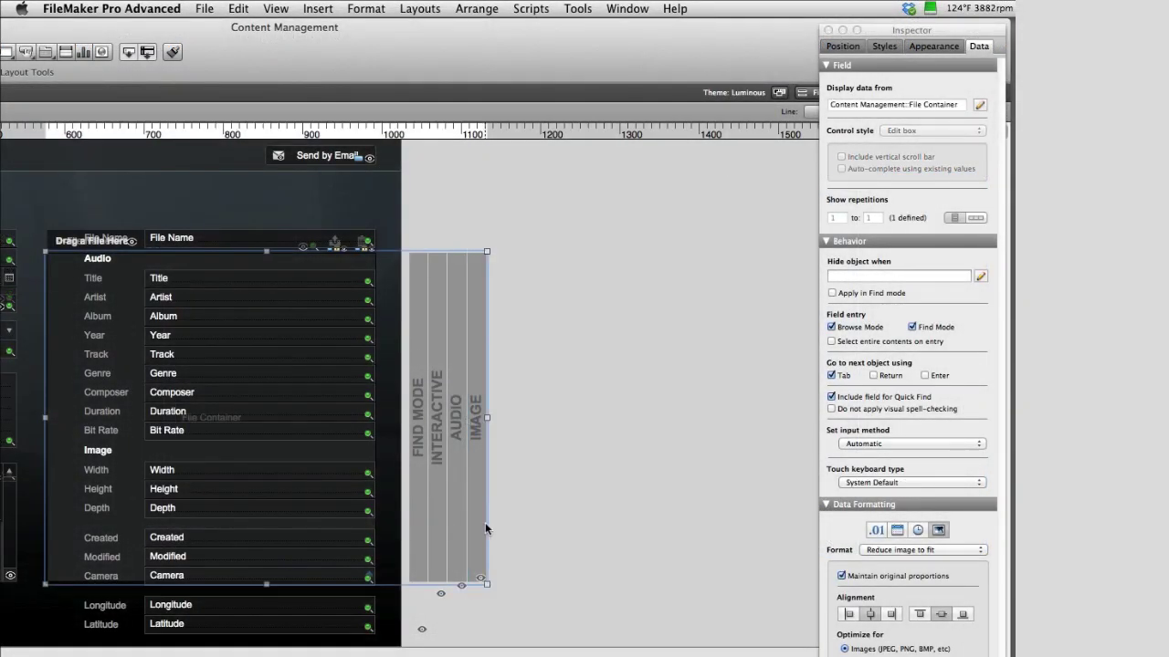
pyautogui.click(438, 517)
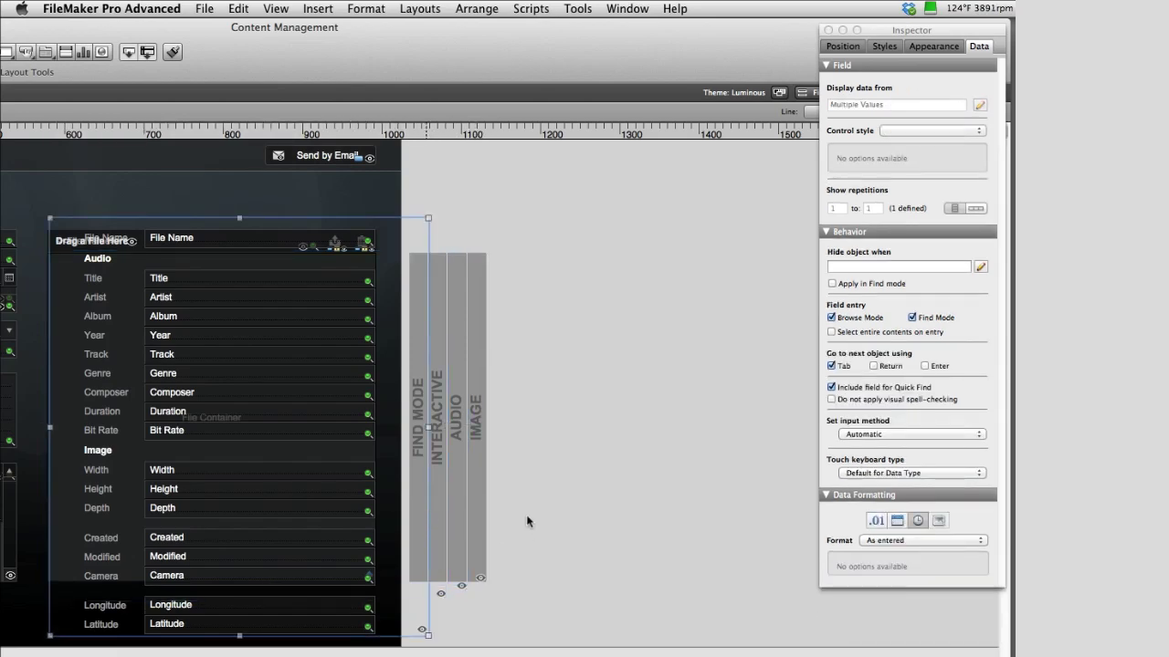
# In Manage Database, sort fields by name and open the Kind field's options.
pyautogui.press('super+shift+d')
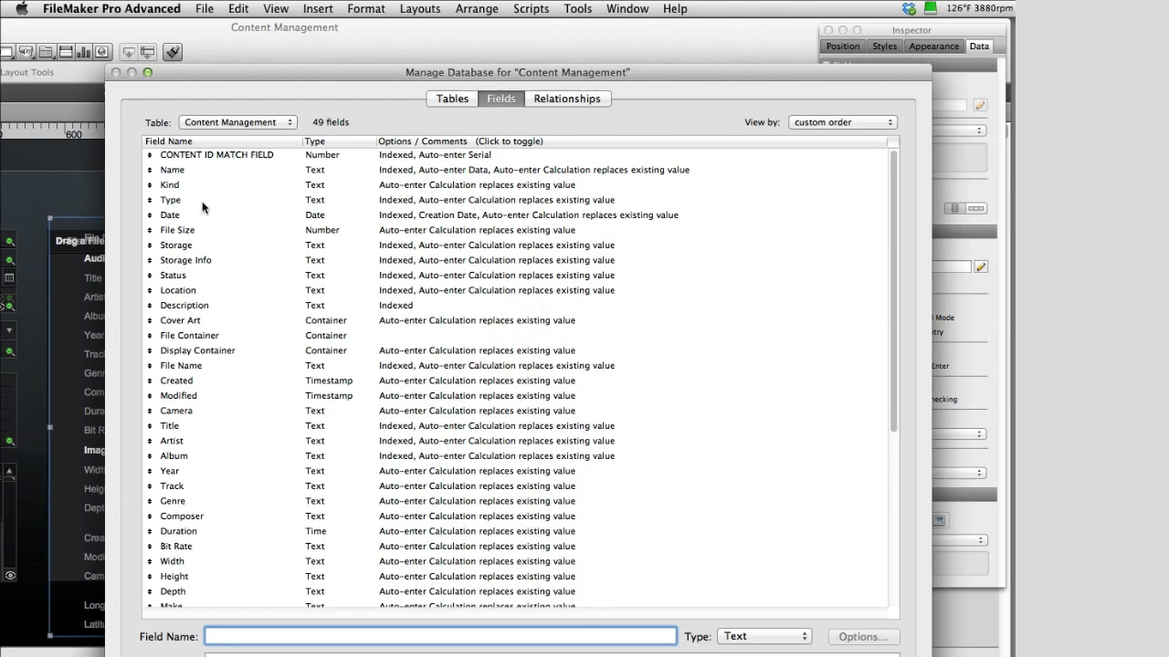
pyautogui.click(213, 142)
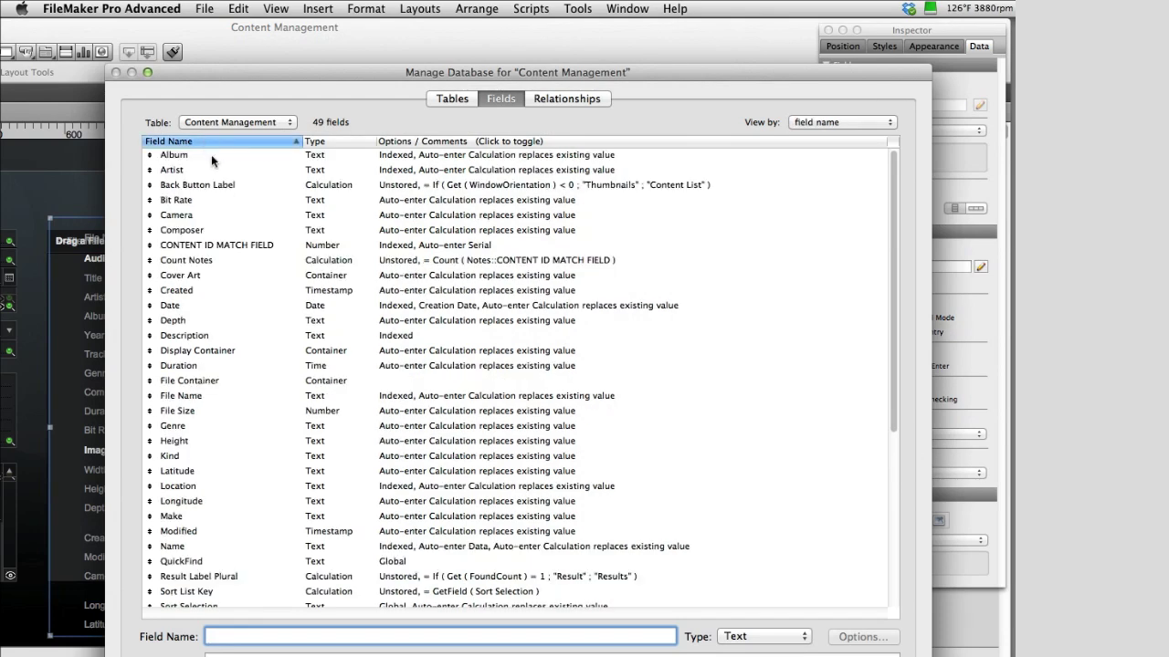
pyautogui.click(171, 456)
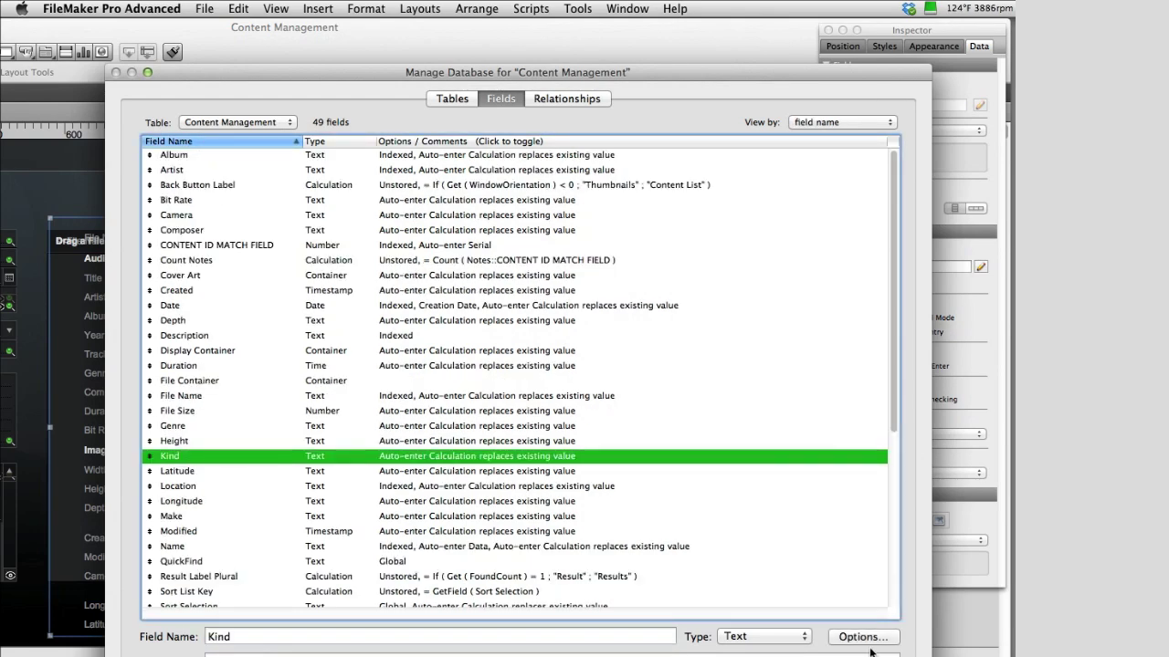
pyautogui.click(863, 639)
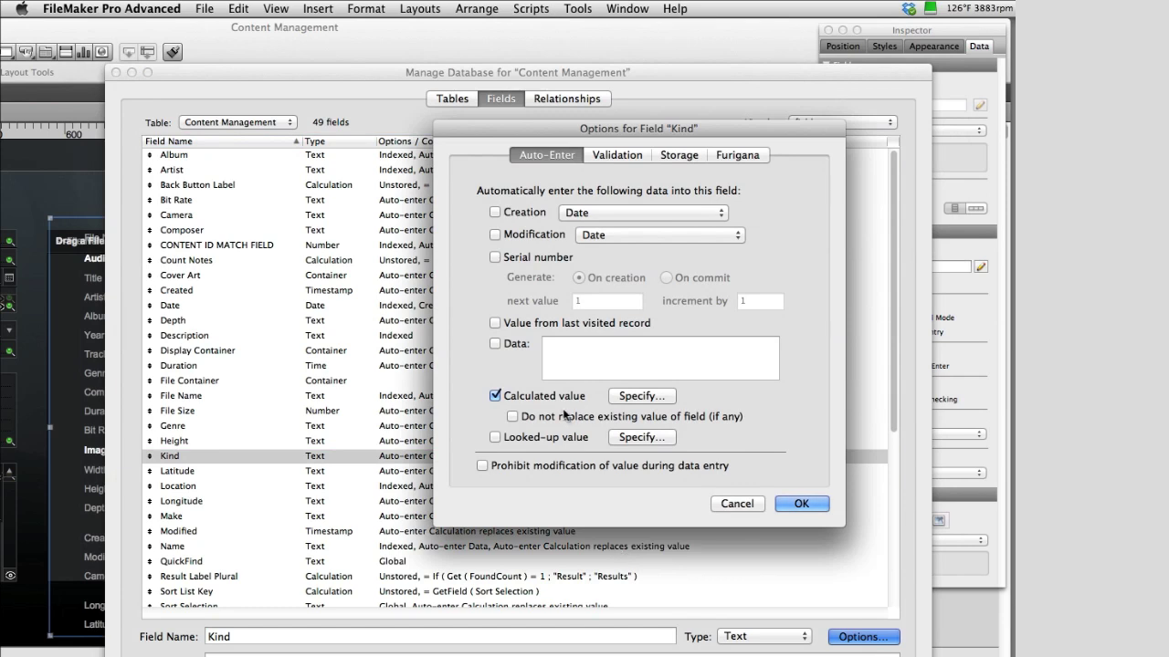
pyautogui.click(642, 395)
pyautogui.scroll(-1, 521, 396)
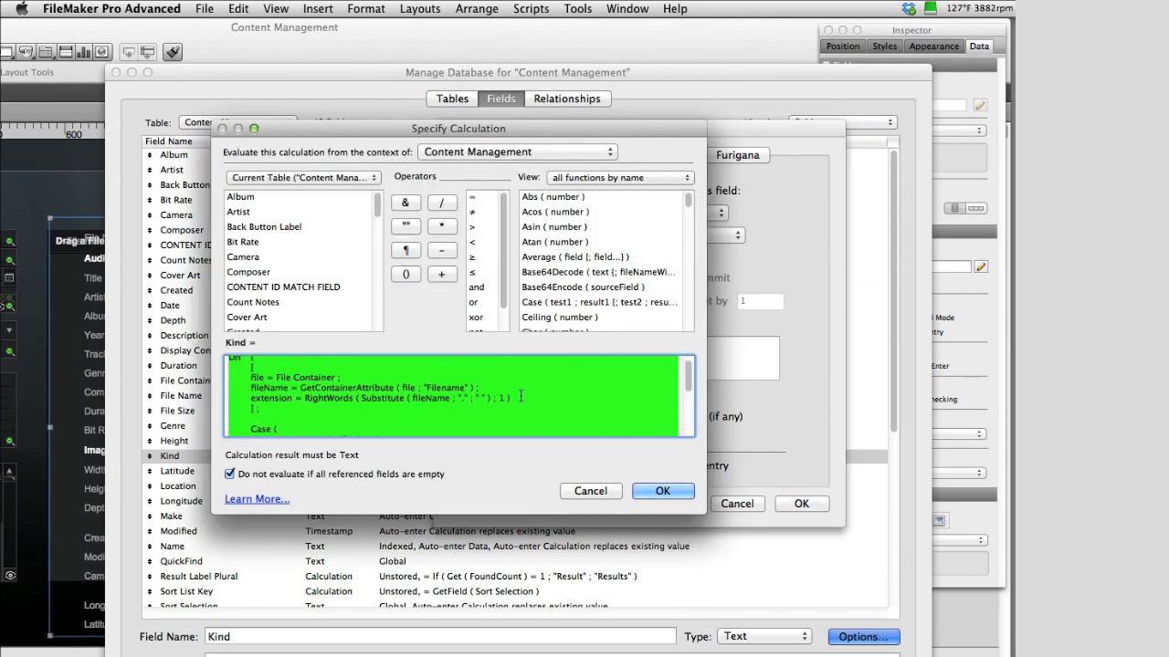
pyautogui.scroll(-2, 520, 397)
pyautogui.scroll(-2, 520, 396)
pyautogui.scroll(-2, 521, 396)
pyautogui.scroll(-2, 521, 396)
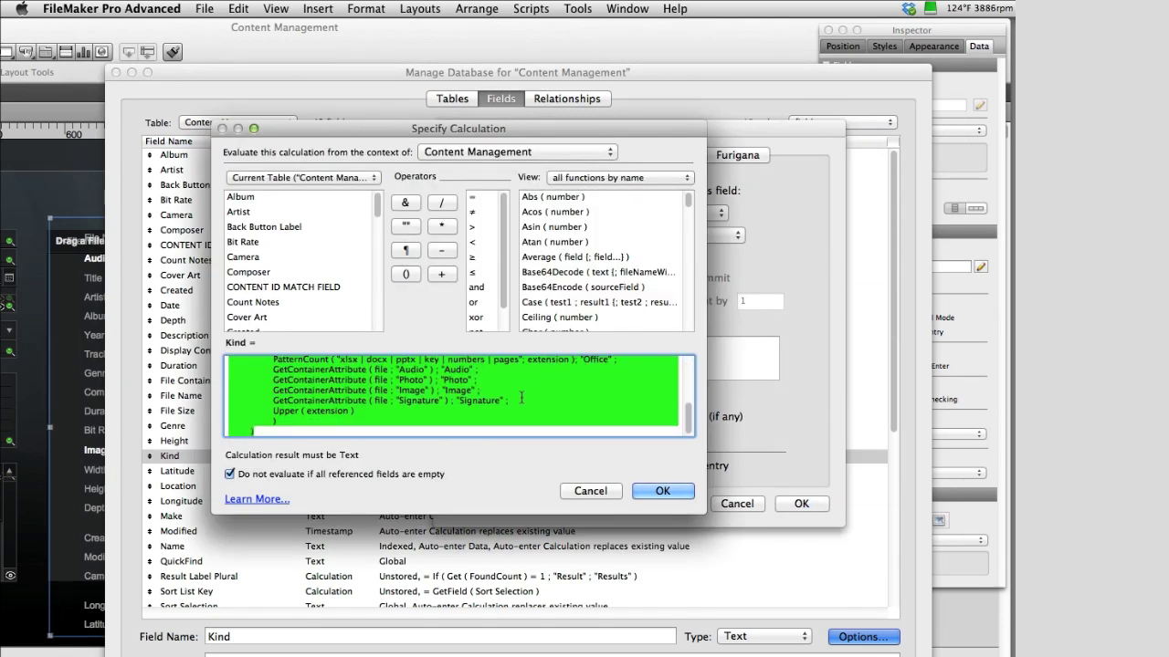
pyautogui.scroll(2, 521, 398)
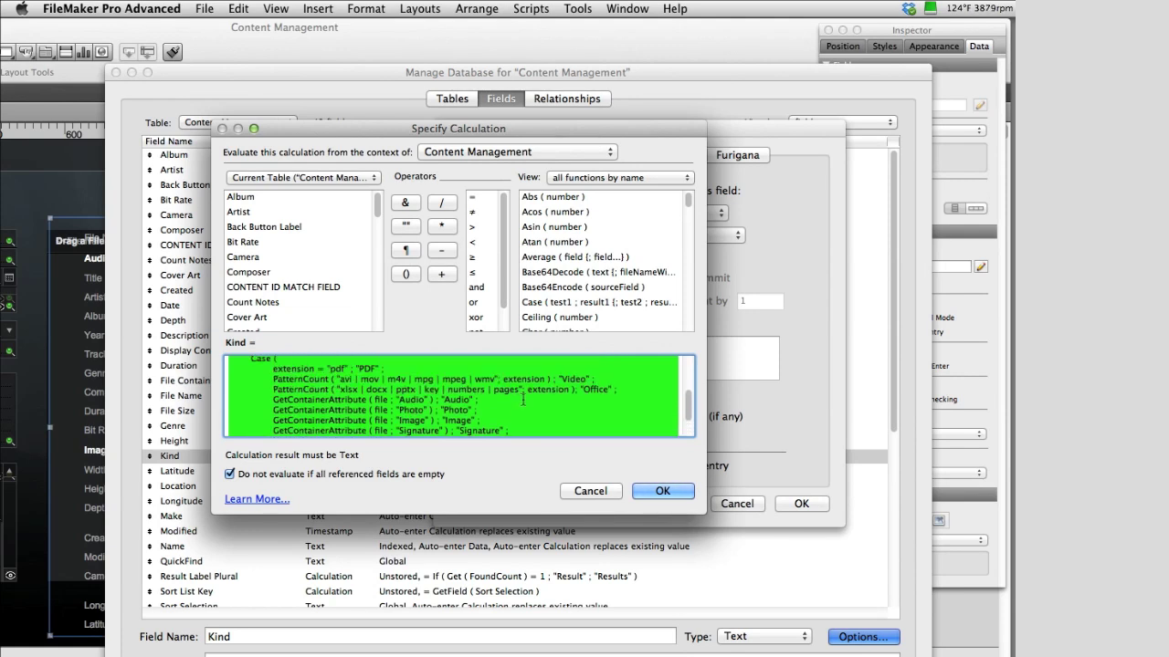
pyautogui.scroll(-2, 522, 406)
pyautogui.scroll(-1, 523, 416)
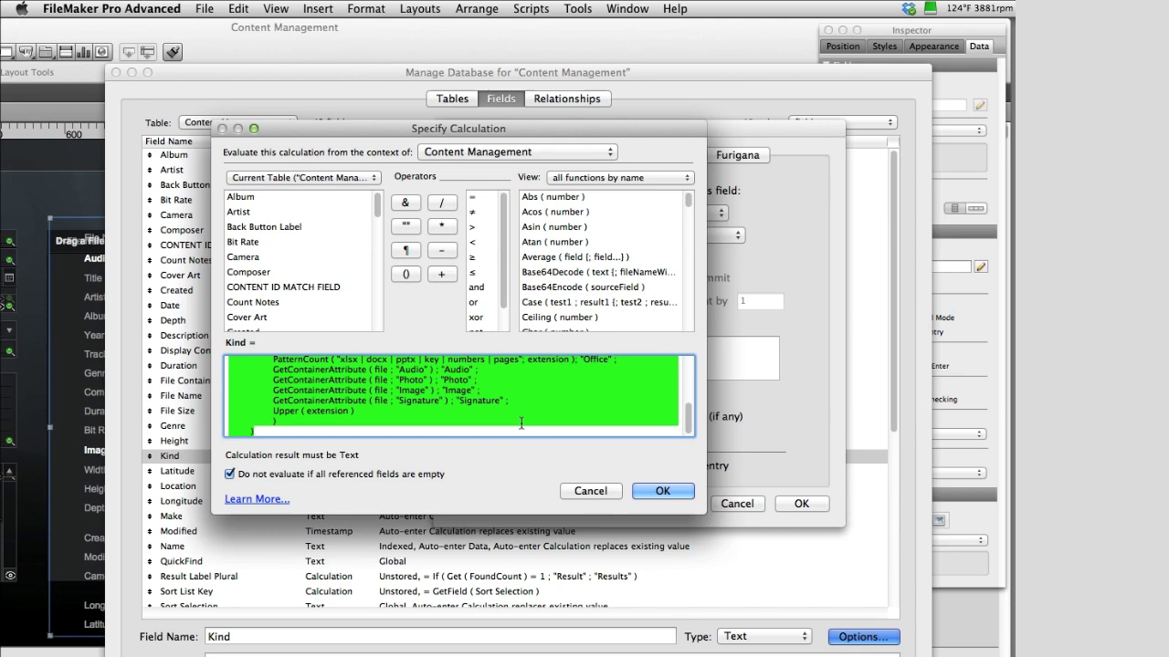
pyautogui.scroll(5, 519, 426)
pyautogui.scroll(2, 518, 425)
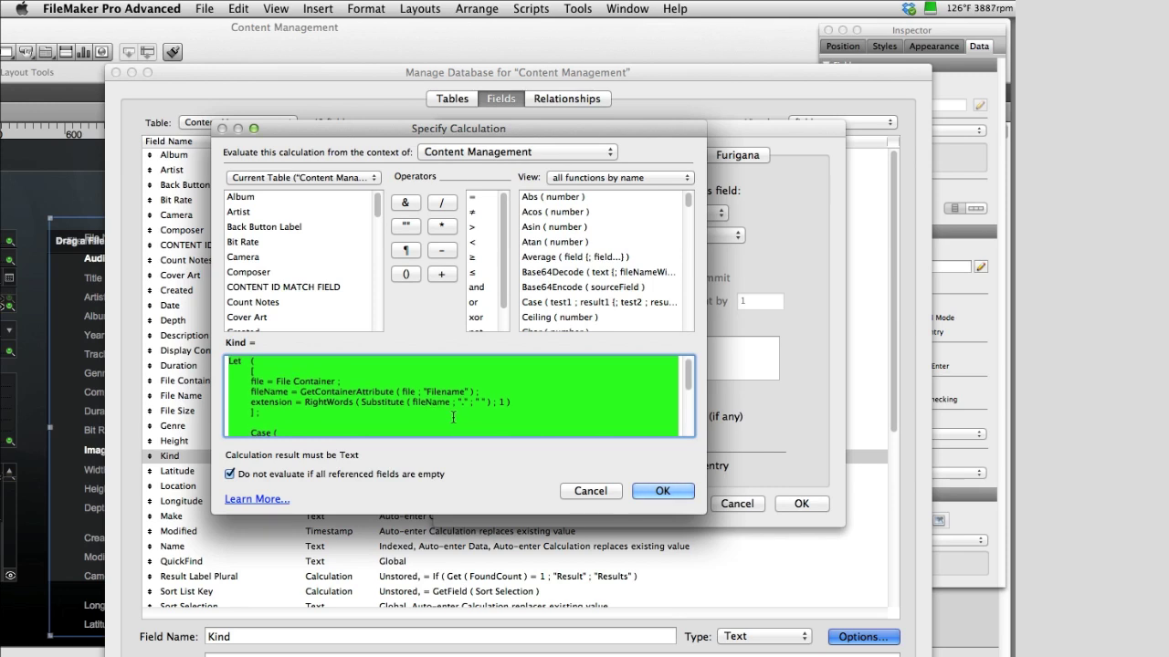
pyautogui.scroll(-2, 453, 415)
pyautogui.scroll(-1, 454, 411)
pyautogui.scroll(-1, 456, 412)
pyautogui.scroll(-2, 457, 415)
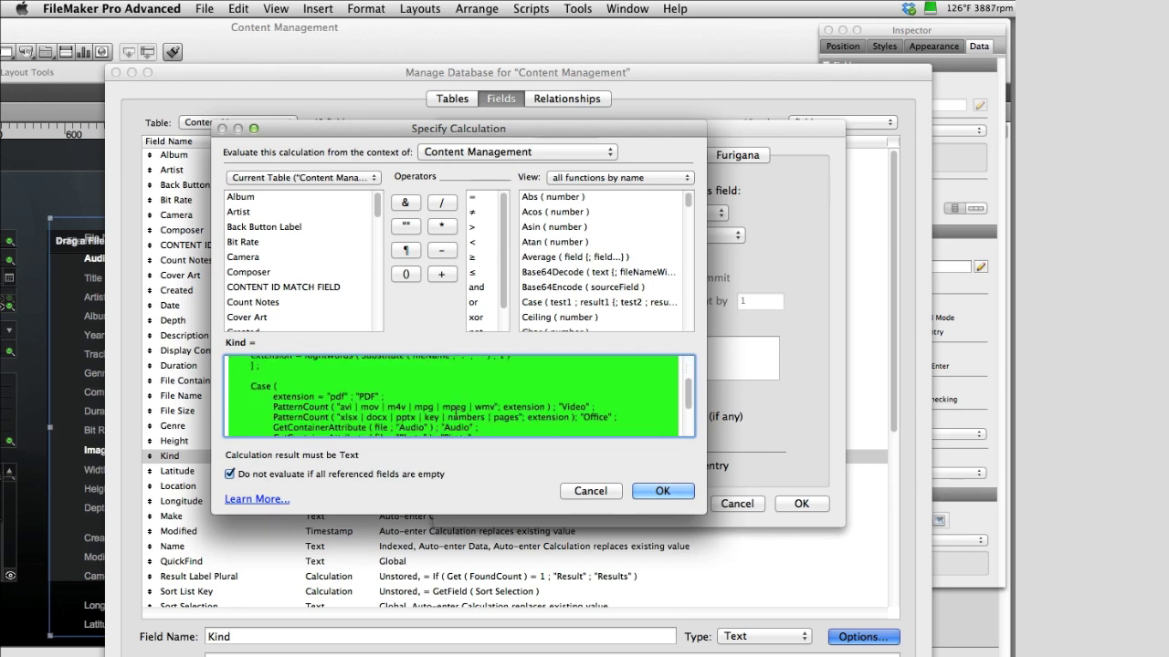
pyautogui.scroll(-2, 457, 418)
pyautogui.scroll(-1, 458, 420)
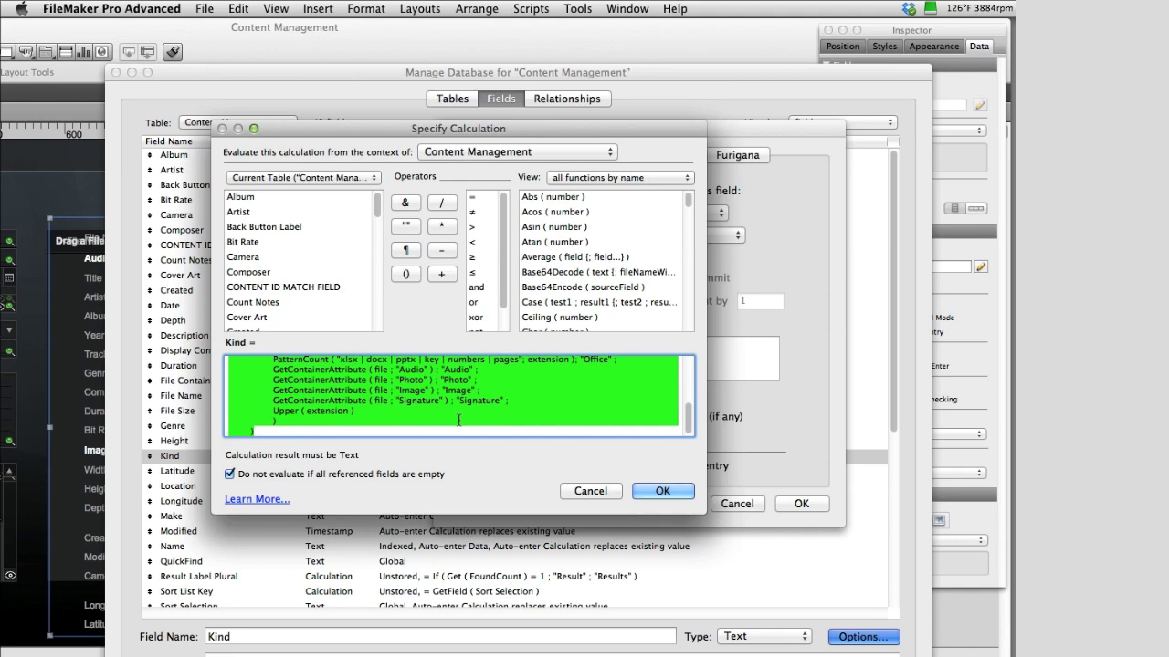
pyautogui.click(577, 493)
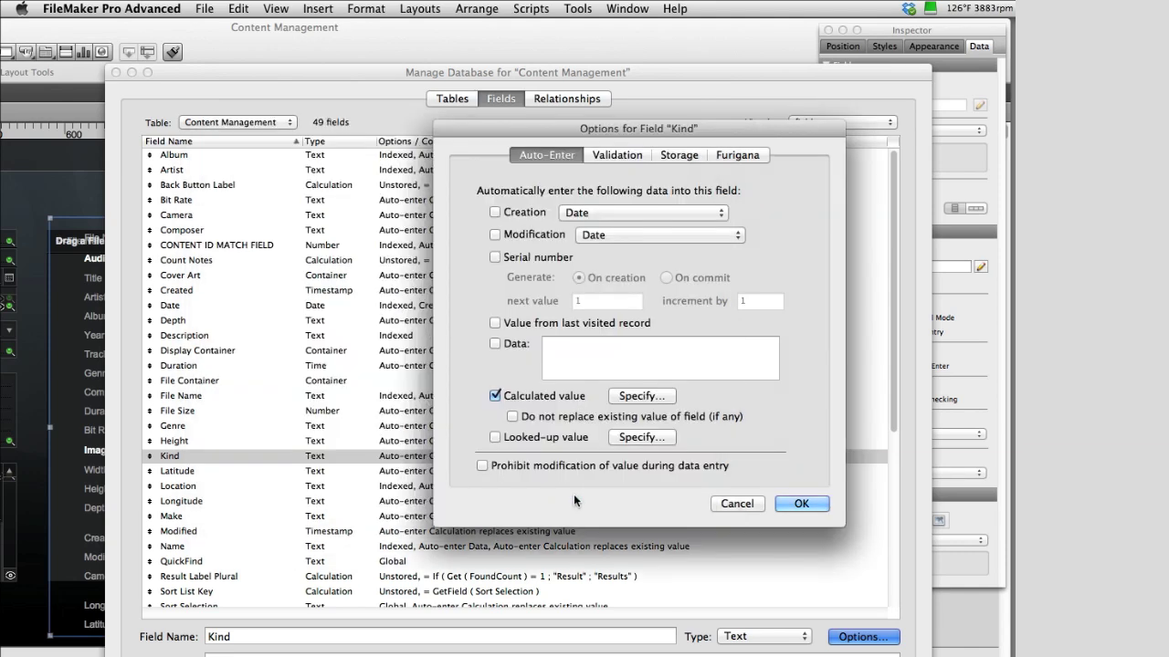
# Reopen Kind's auto-enter calculation and highlight File Container in its GetContainerAttribute formula.
pyautogui.click(721, 507)
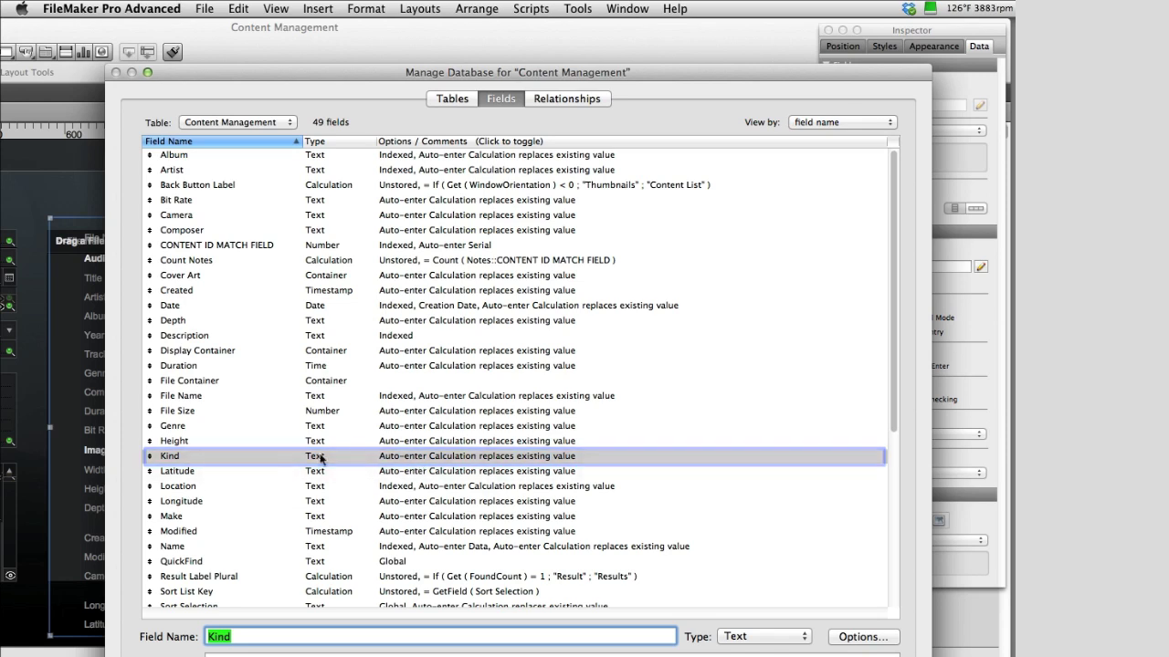
pyautogui.doubleClick(405, 458)
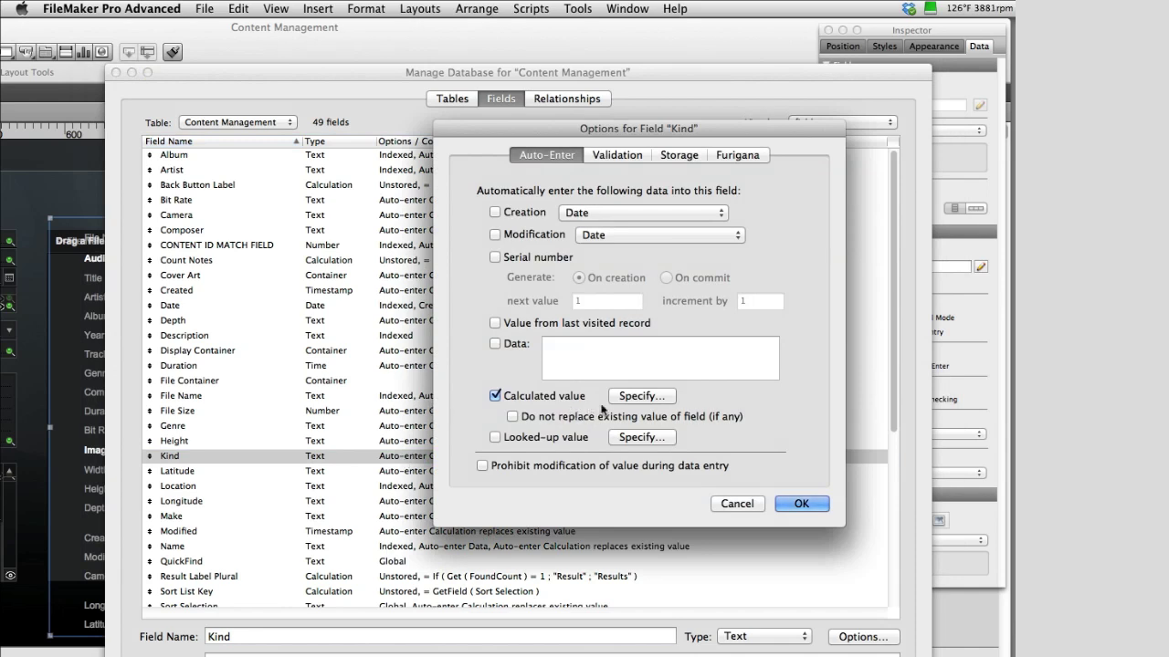
pyautogui.click(752, 503)
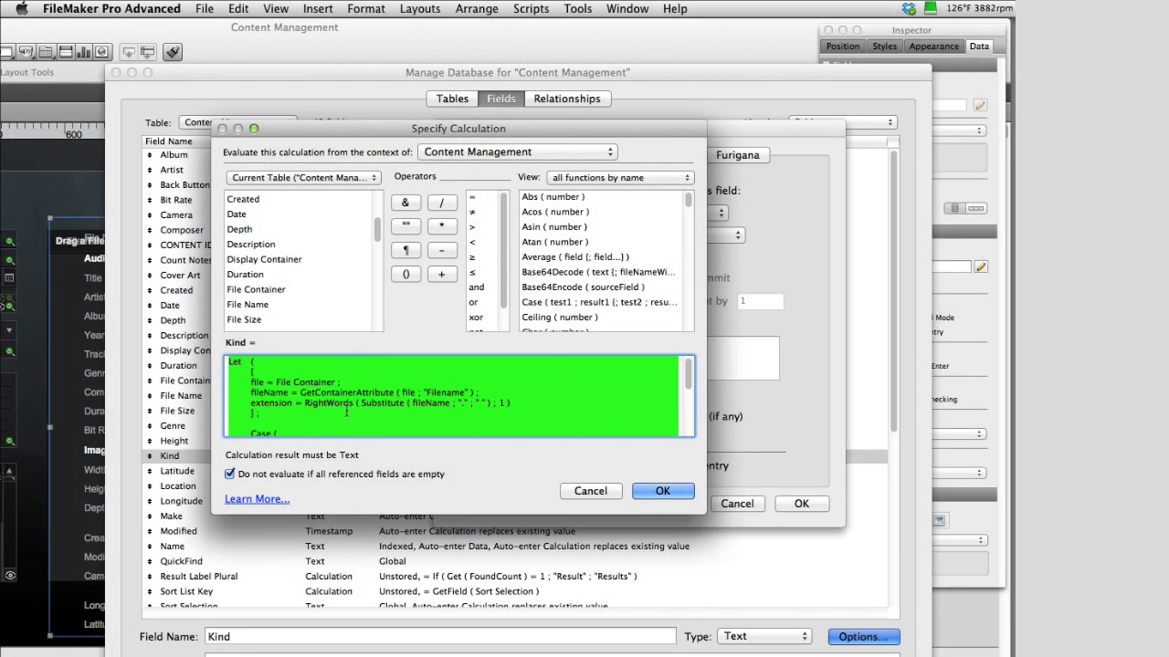
pyautogui.click(269, 293)
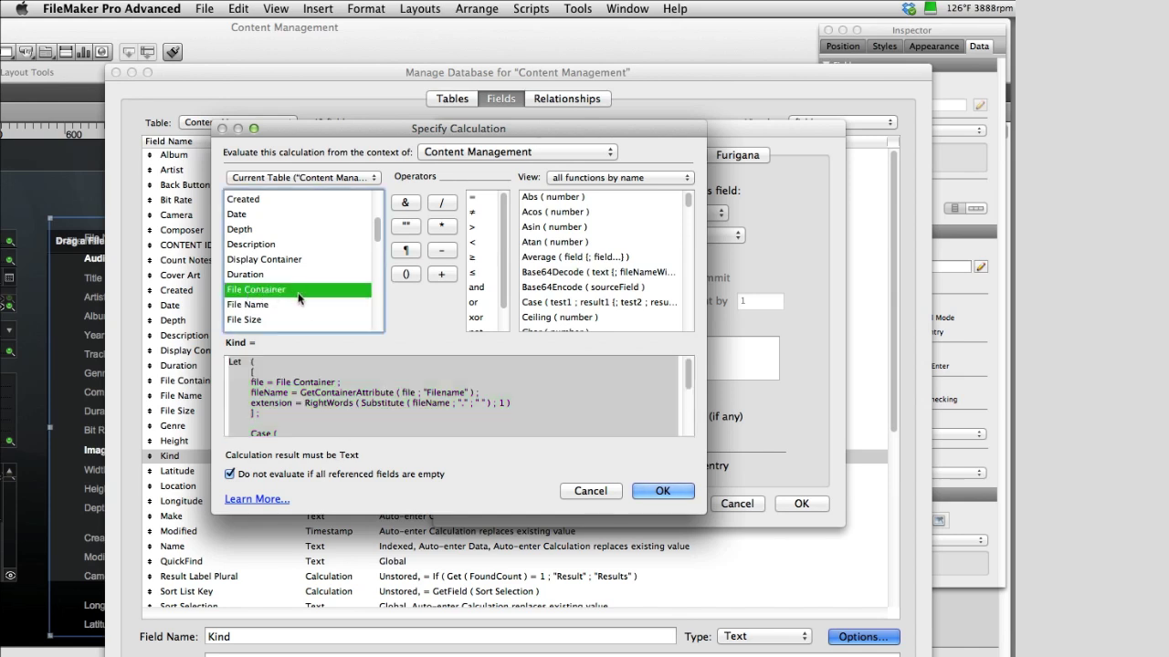
# Cancel the Kind calculation, returning to the field's auto-enter options.
pyautogui.click(591, 491)
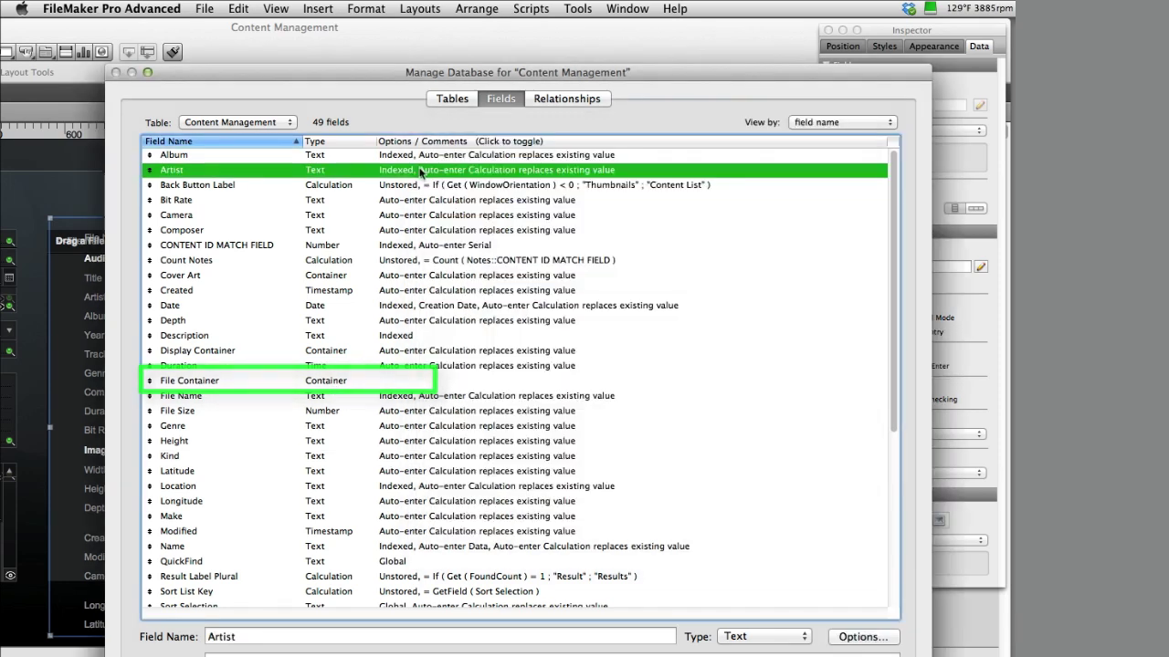
# Close Kind's options and inspect the Artist, Album, Composer and Created field definitions.
pyautogui.press('Return')
pyautogui.click(426, 170)
pyautogui.click(422, 171)
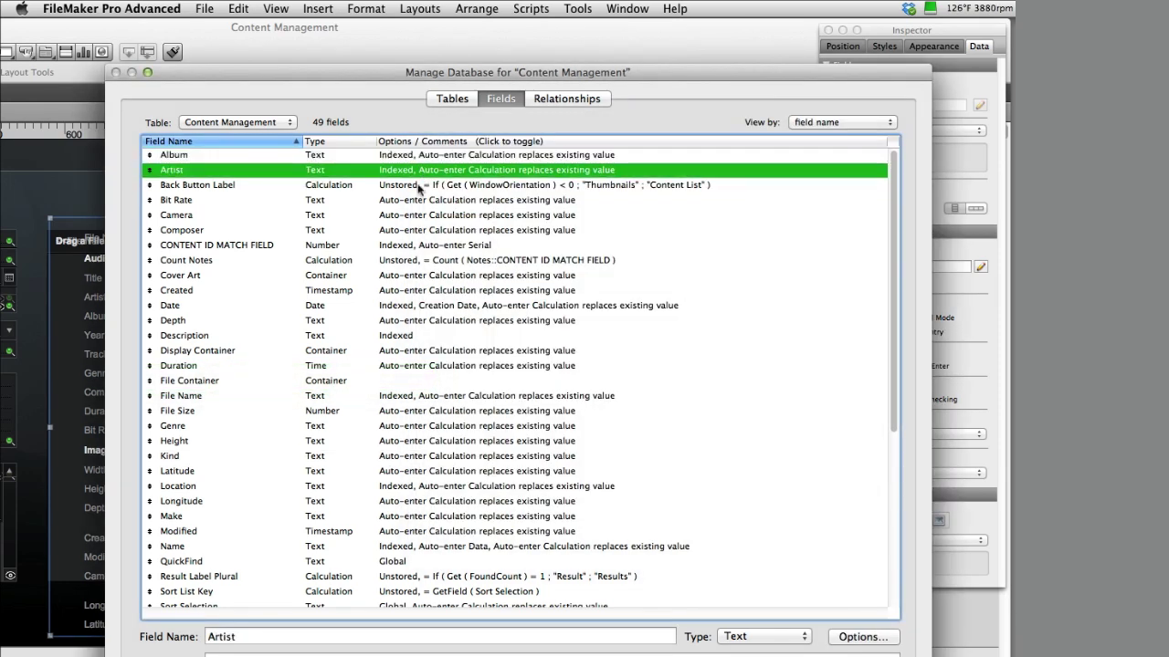
pyautogui.click(415, 201)
pyautogui.click(418, 231)
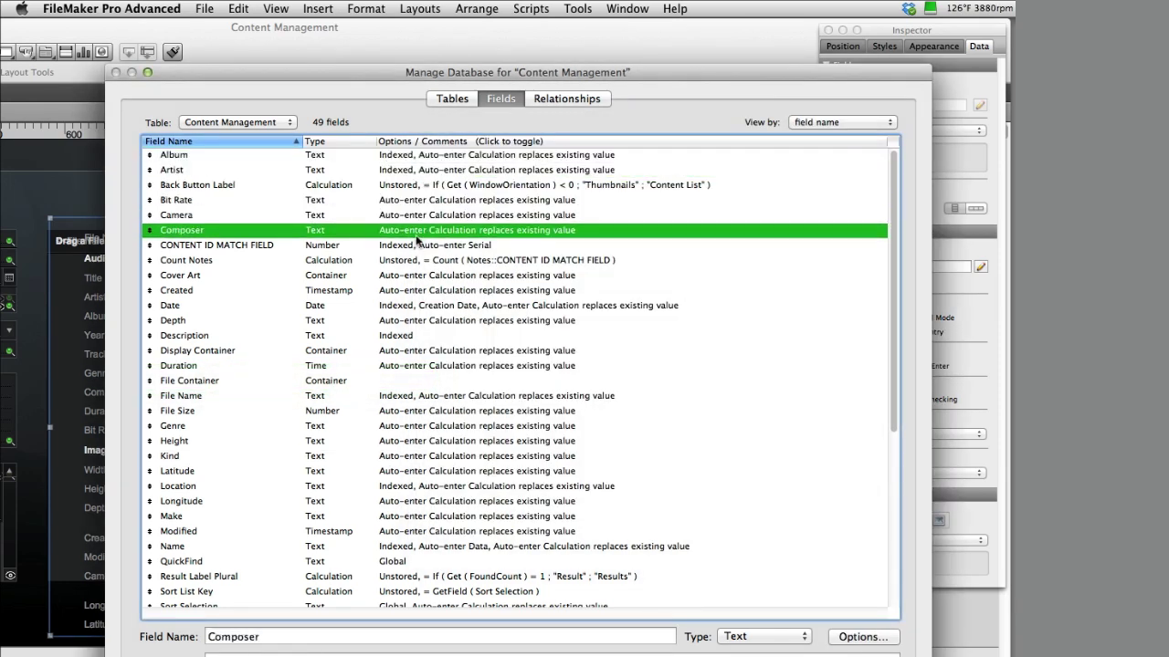
pyautogui.click(427, 275)
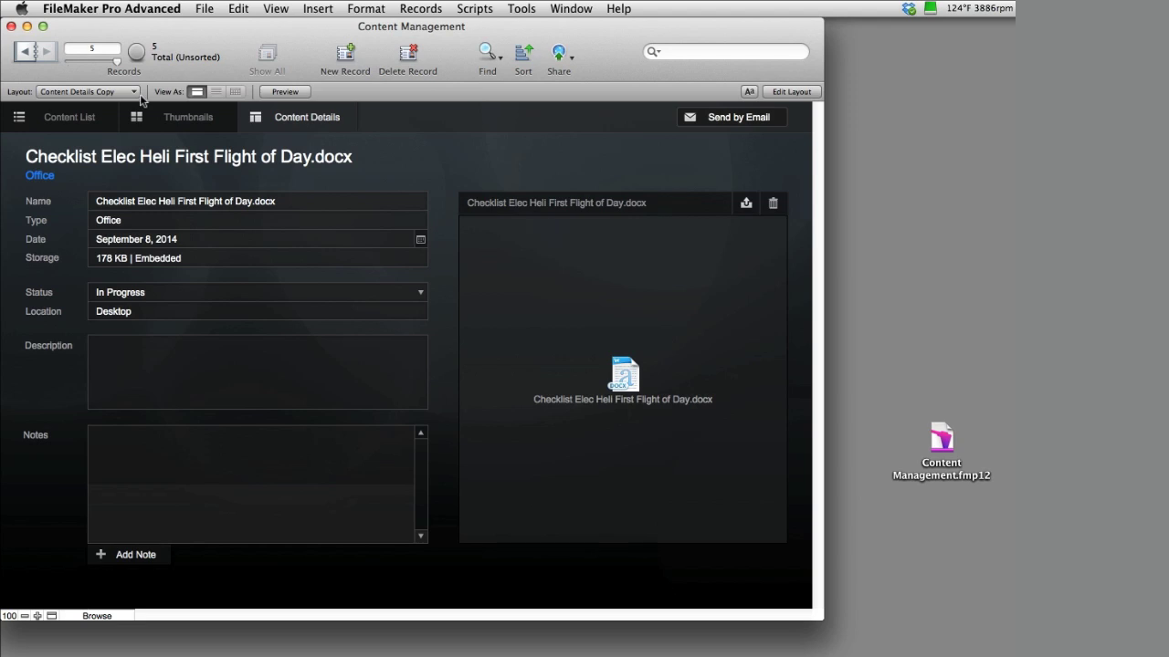
# Step back from Animals.mp3 to the Santa Clara Office photo, then switch to the Thumbnails layout.
pyautogui.click(27, 54)
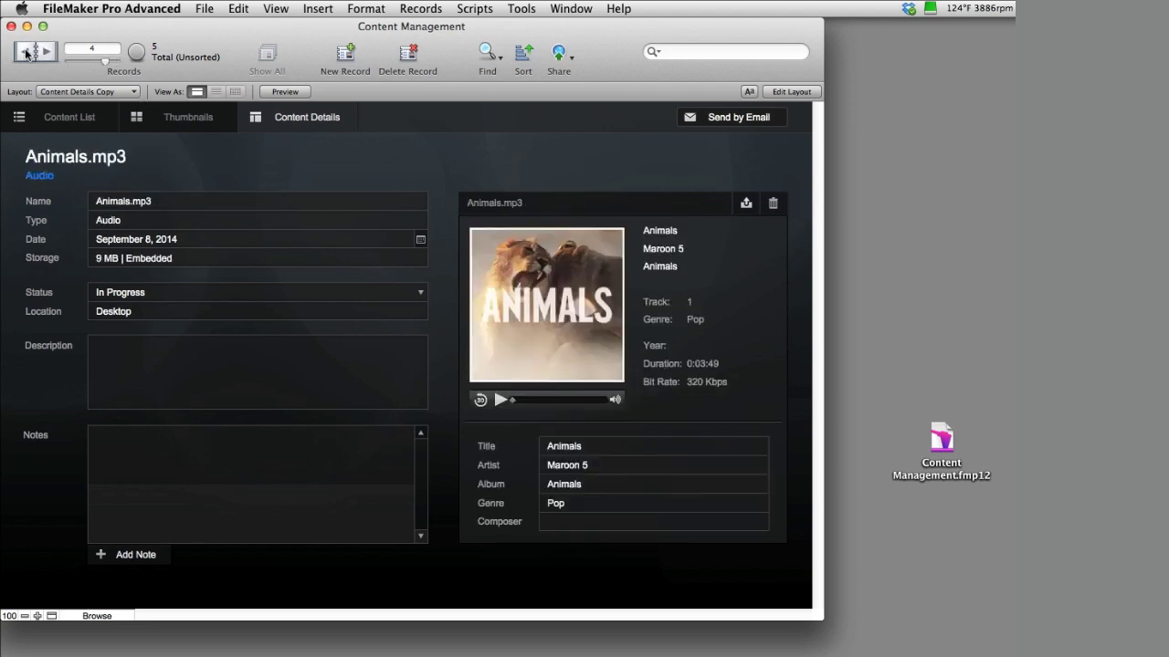
pyautogui.click(27, 53)
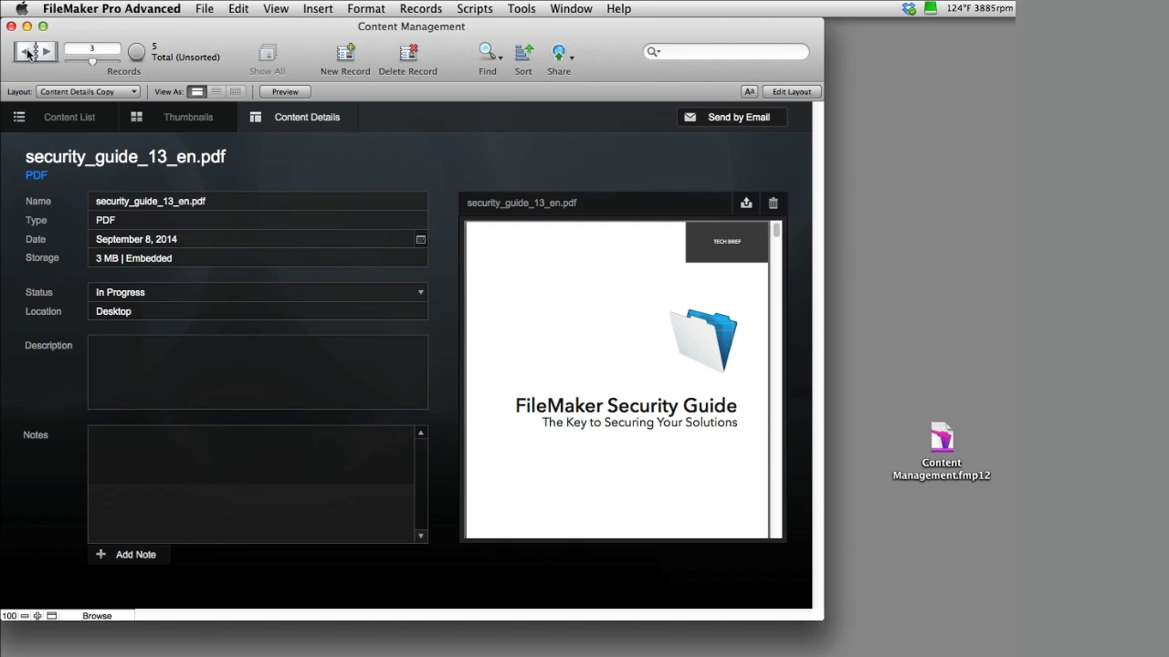
pyautogui.click(29, 54)
pyautogui.click(28, 54)
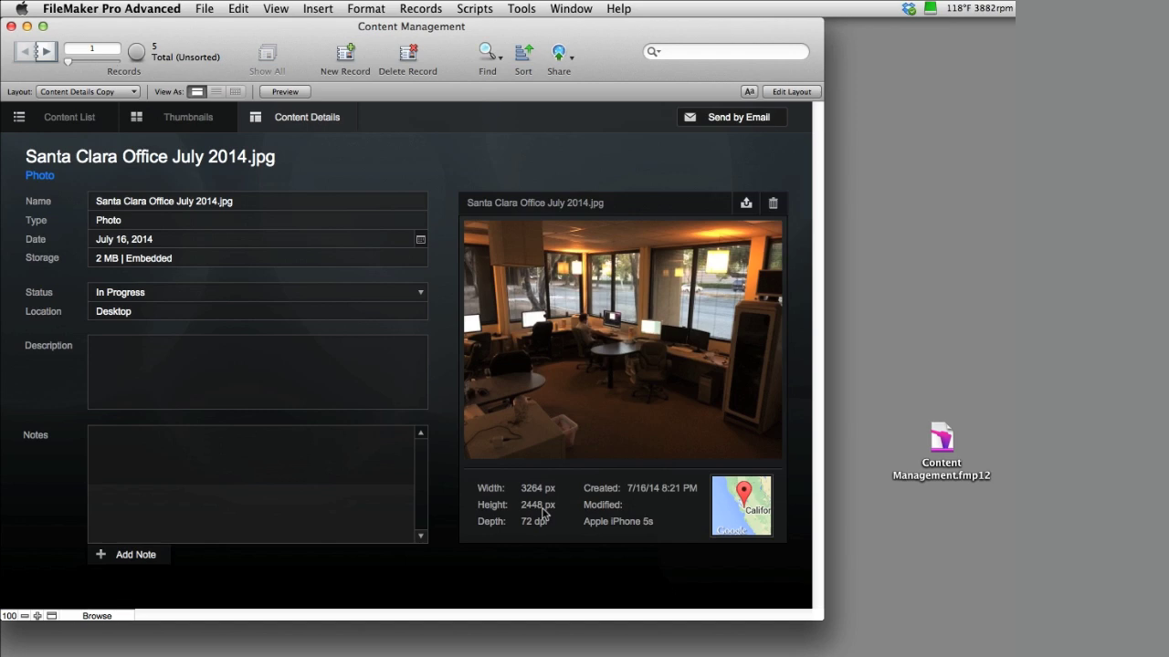
pyautogui.click(110, 94)
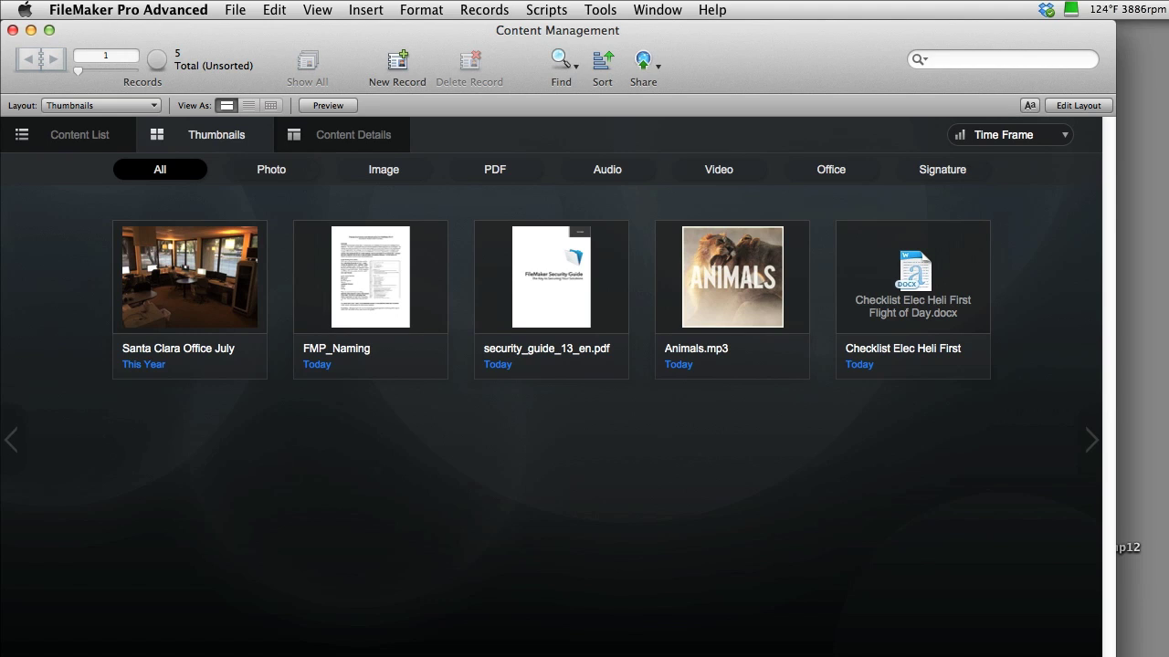
# Filter to audio records, open Animals.mp3 details from the Content List, and enter Layout mode.
pyautogui.click(260, 169)
pyautogui.click(383, 171)
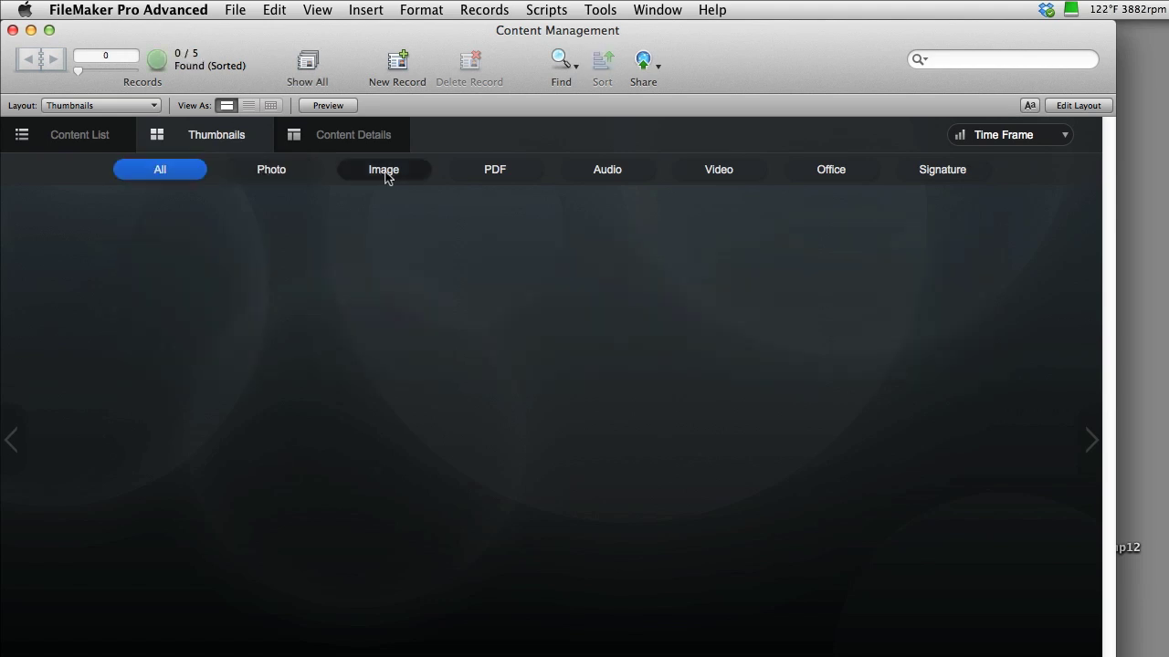
pyautogui.click(627, 175)
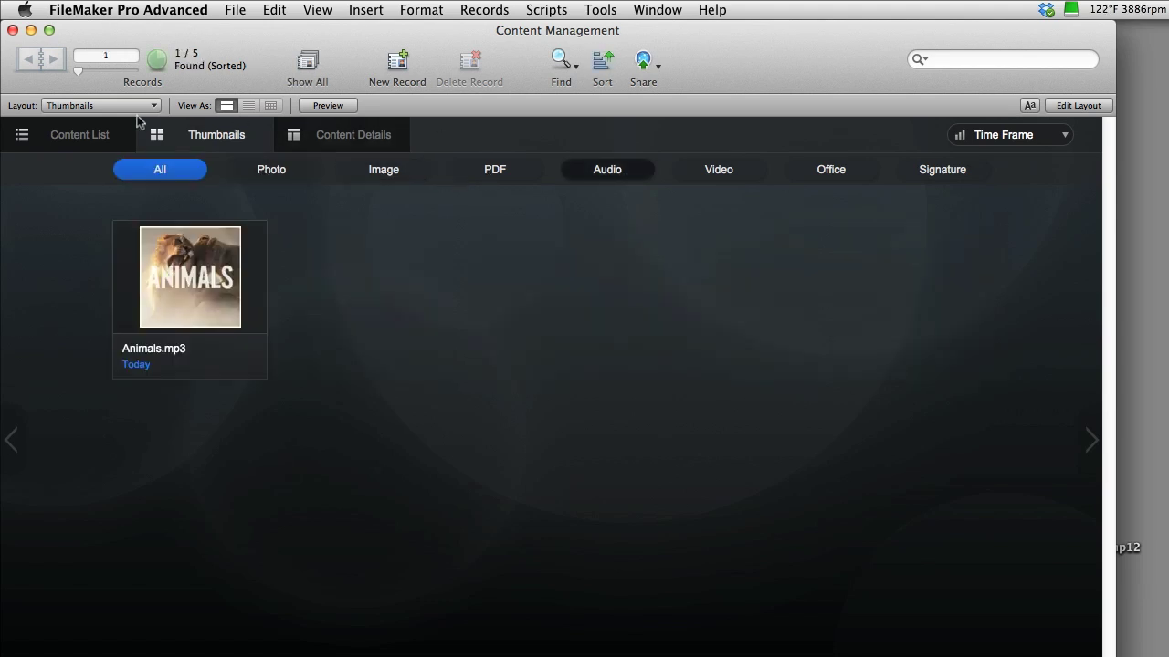
pyautogui.click(107, 138)
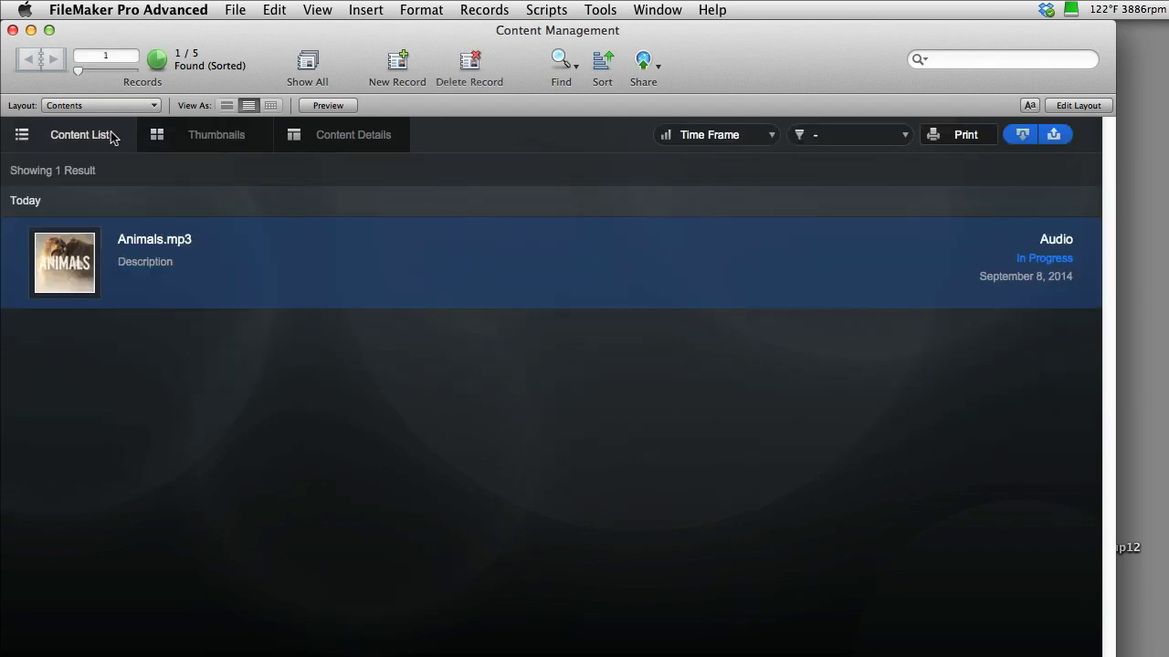
pyautogui.click(73, 270)
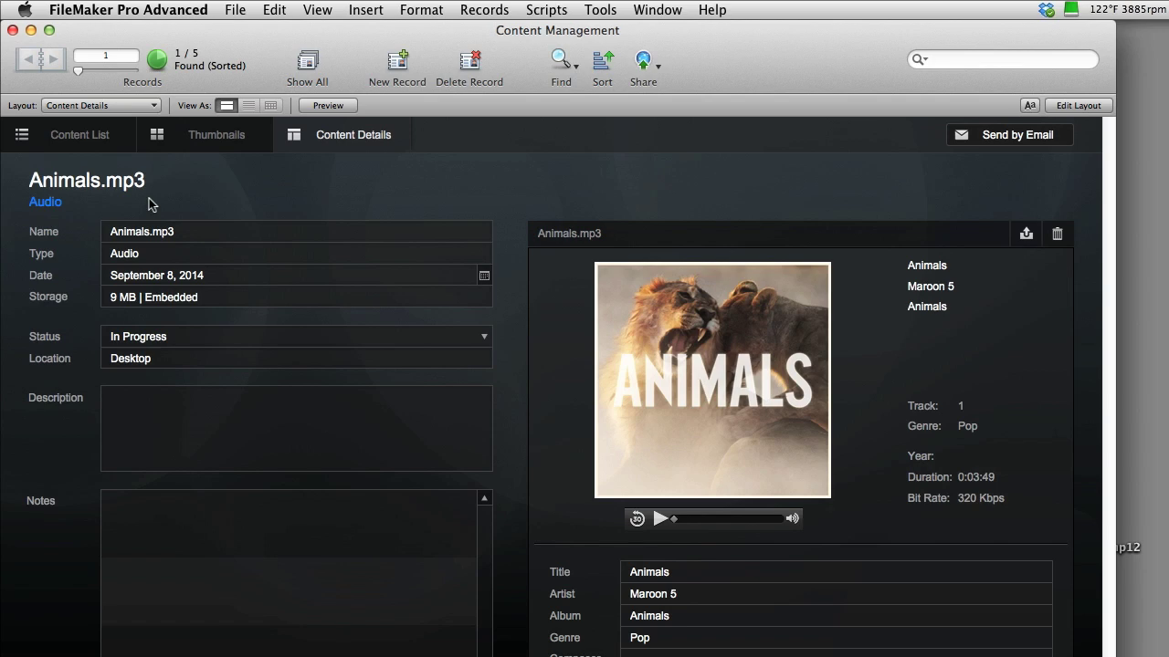
pyautogui.press('super+l')
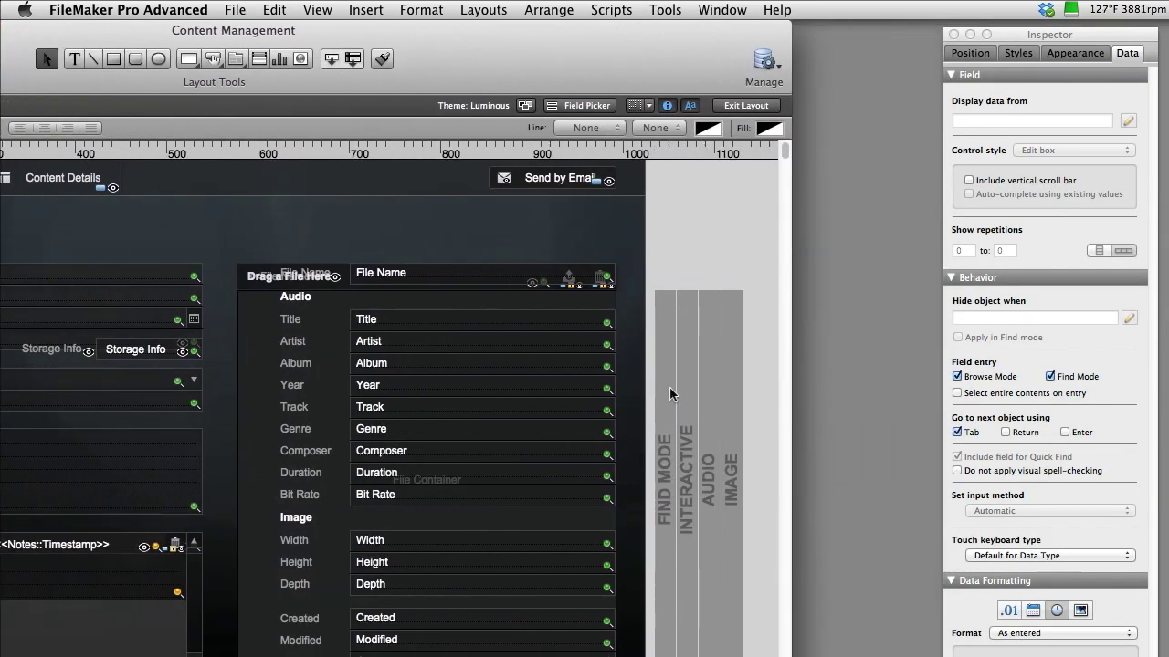
pyautogui.click(679, 408)
pyautogui.click(687, 407)
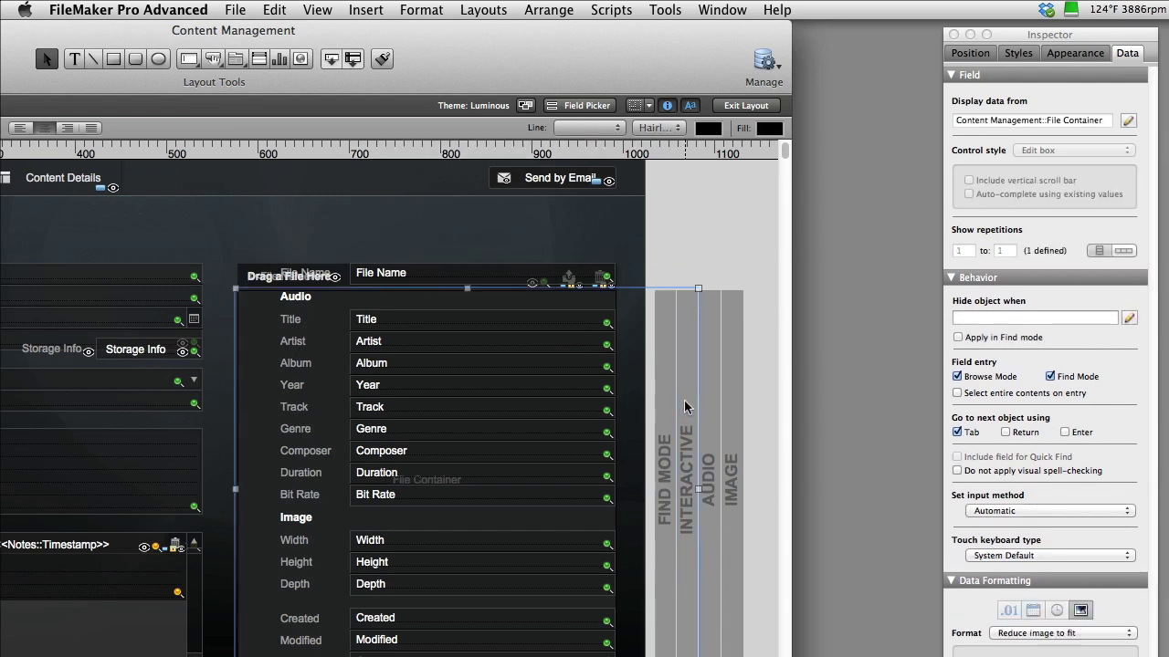
pyautogui.click(715, 410)
pyautogui.click(735, 408)
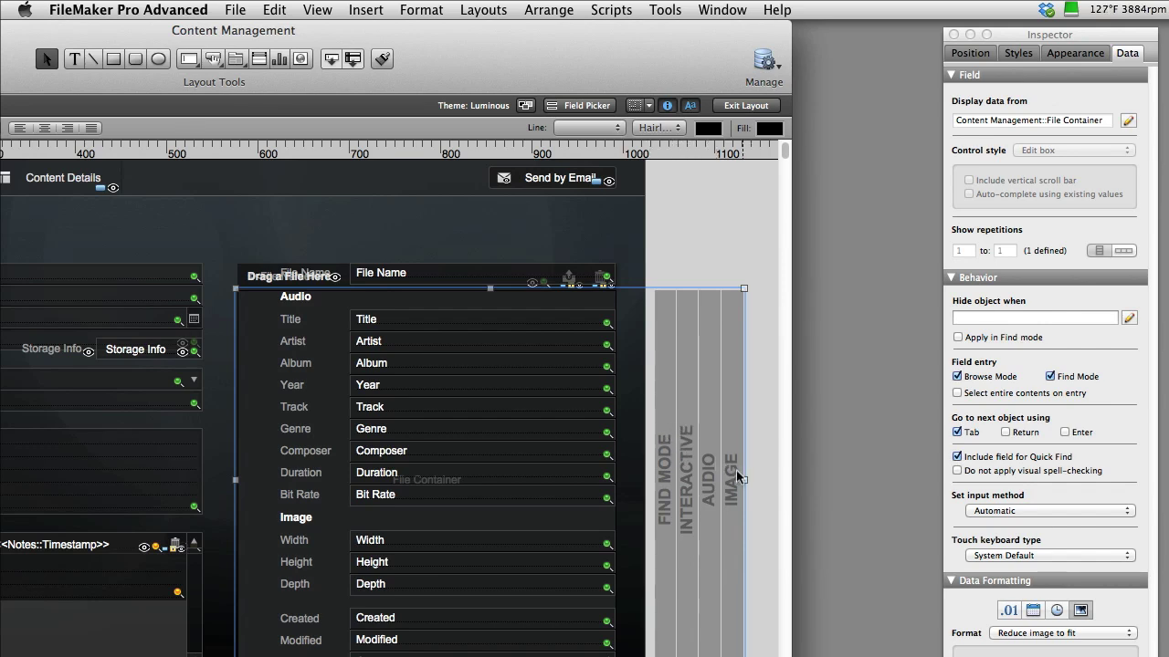
pyautogui.press('Delete')
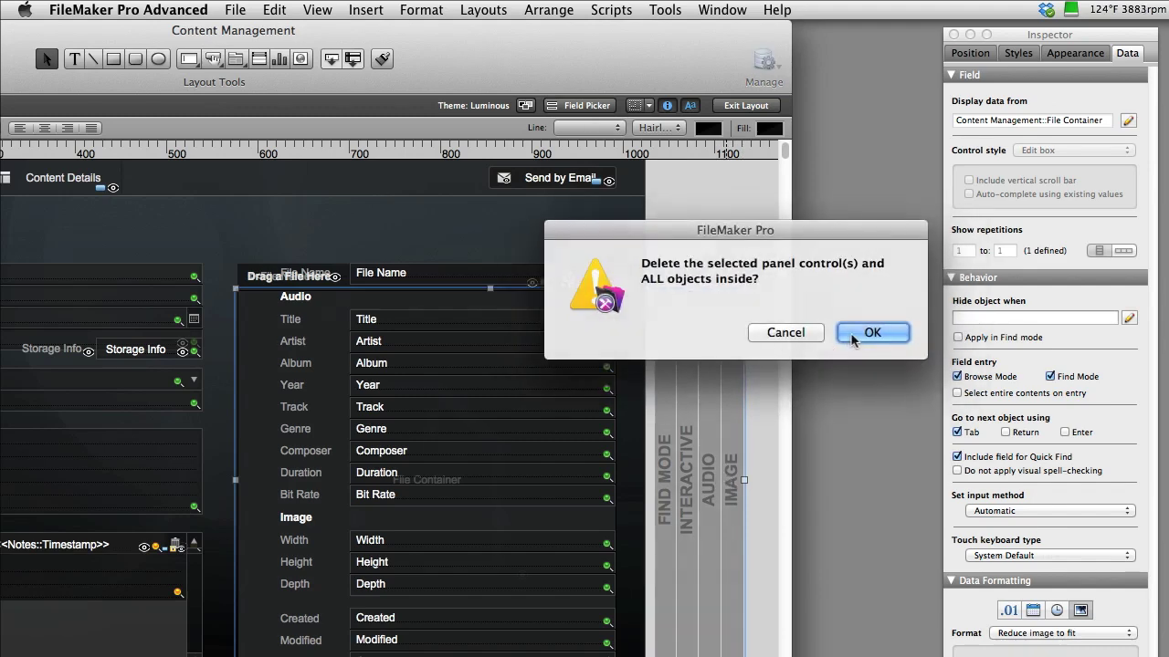
pyautogui.click(855, 338)
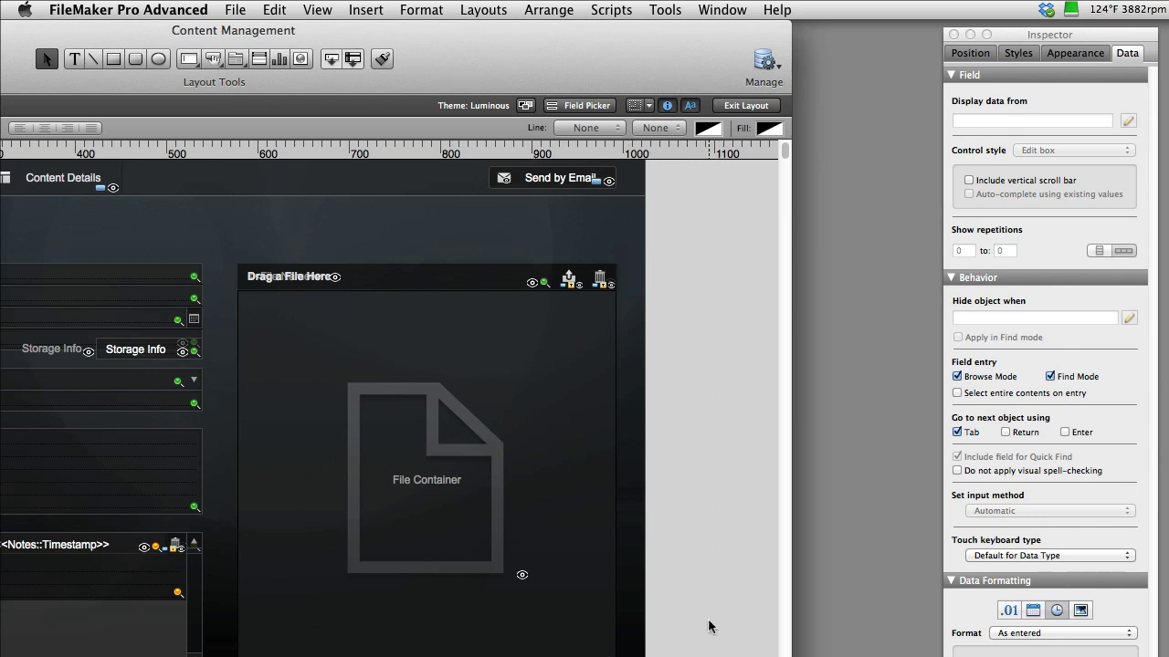
pyautogui.press('super+c')
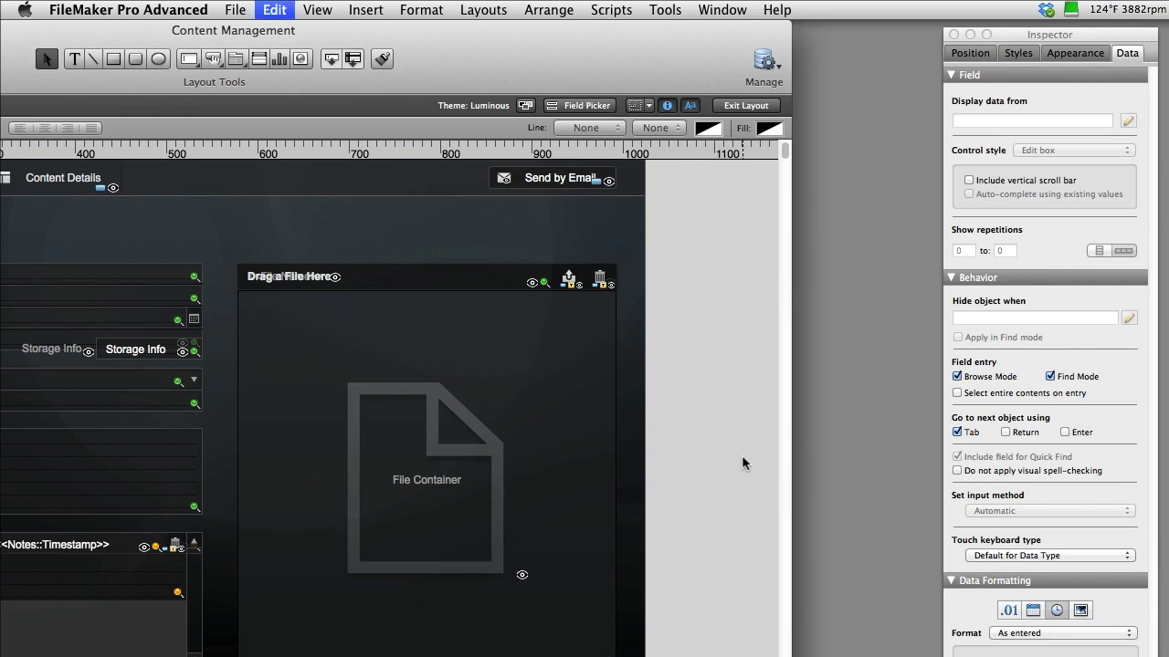
pyautogui.press('super+v')
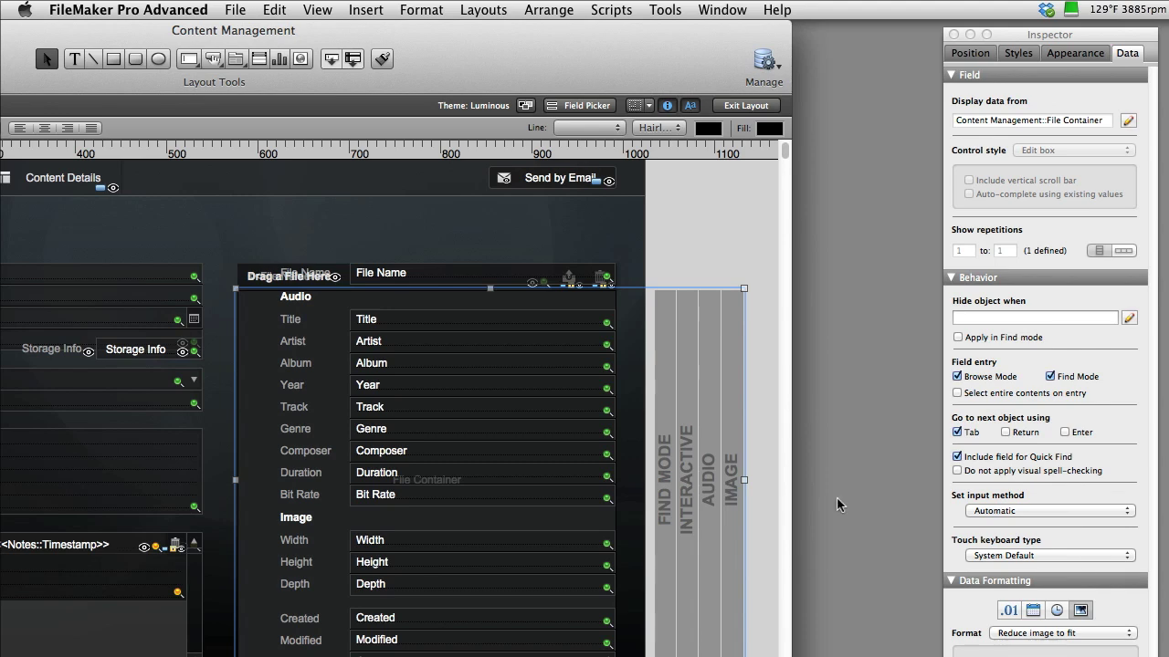
pyautogui.press('super+b')
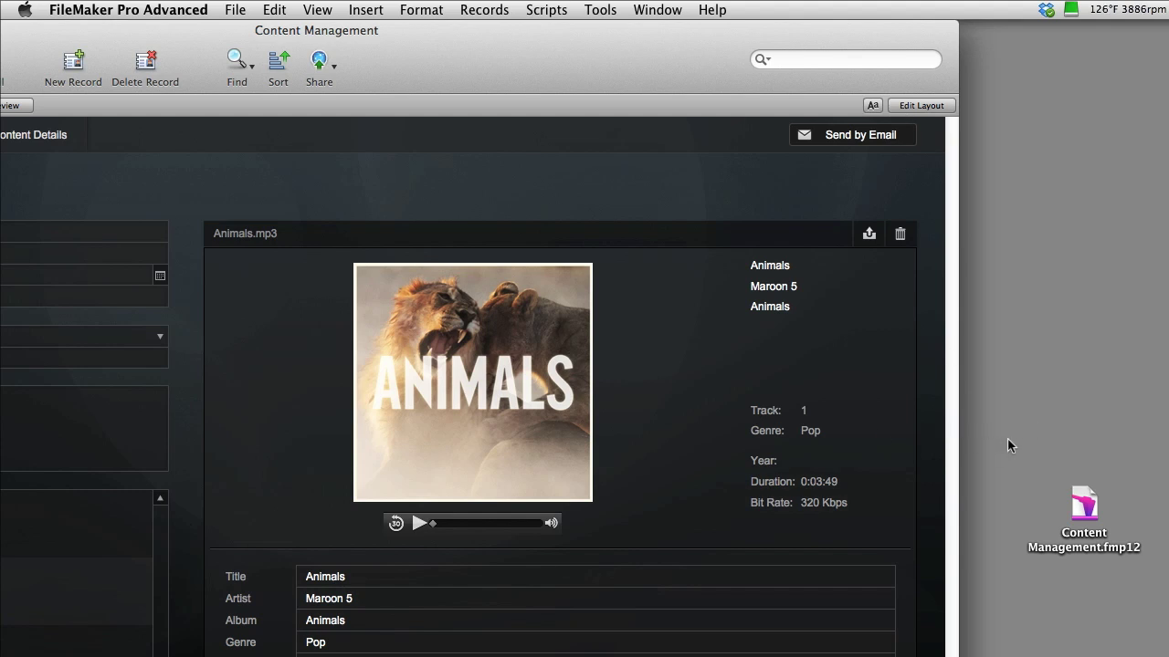
pyautogui.press('super+l')
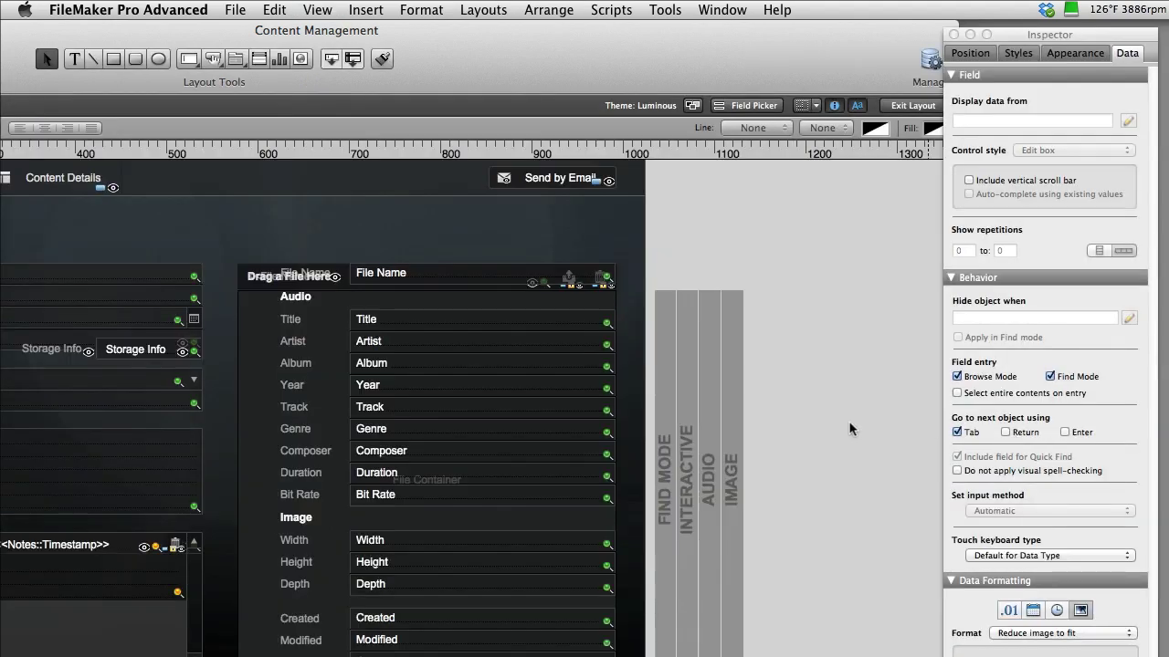
pyautogui.click(674, 496)
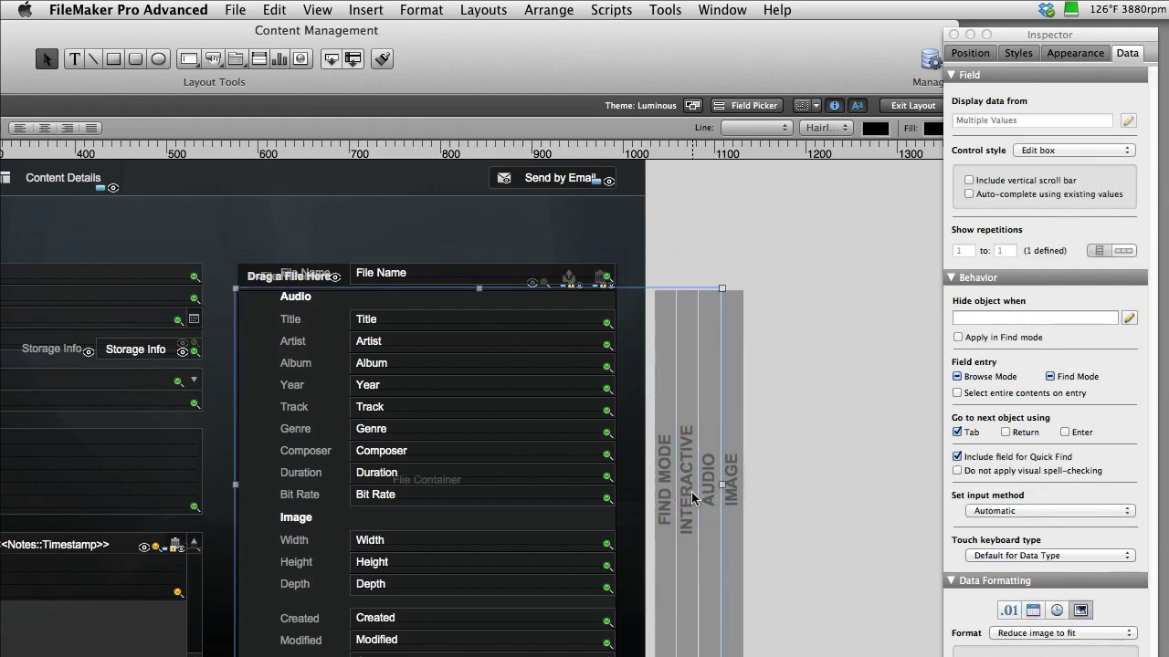
pyautogui.click(666, 497)
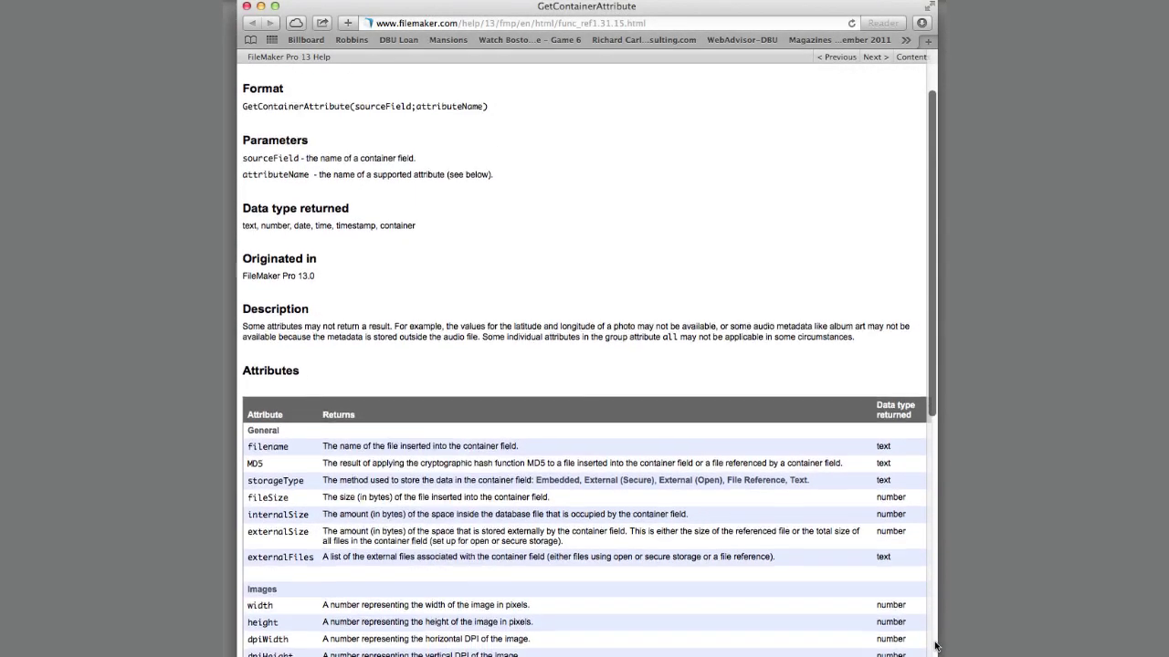
# Scroll the GetContainerAttribute attribute table from General through Audio, Bar Codes, Signatures and Groups.
pyautogui.scroll(-1, 935, 646)
pyautogui.scroll(-1, 935, 646)
pyautogui.scroll(-1, 935, 646)
pyautogui.scroll(-3, 935, 647)
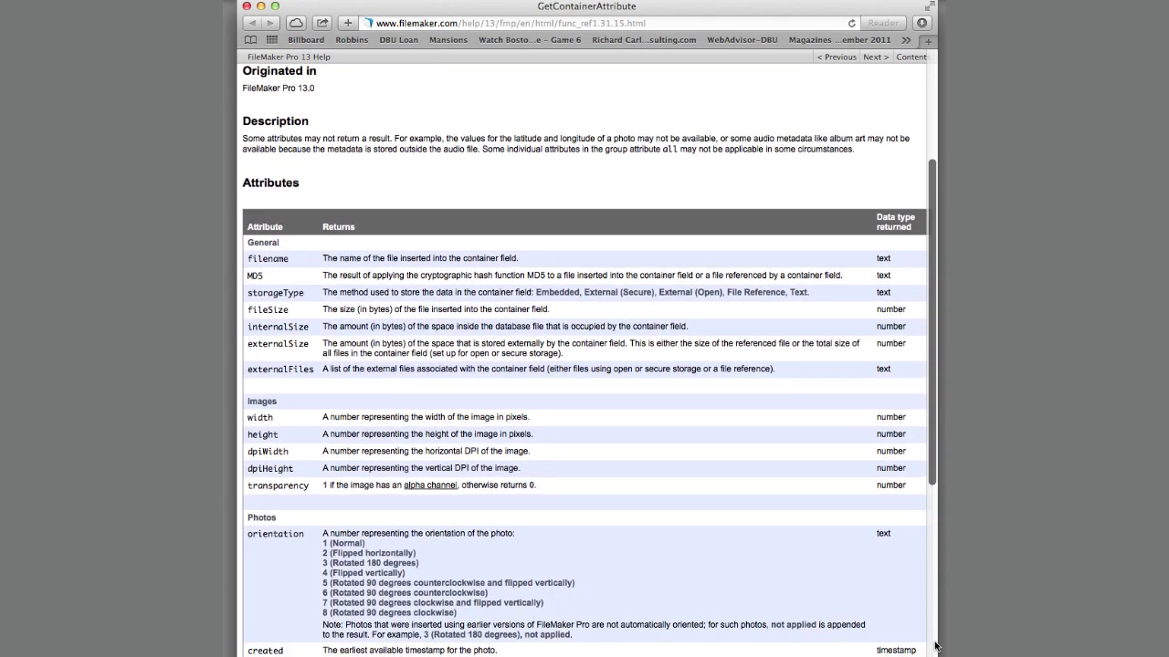
pyautogui.scroll(-2, 935, 647)
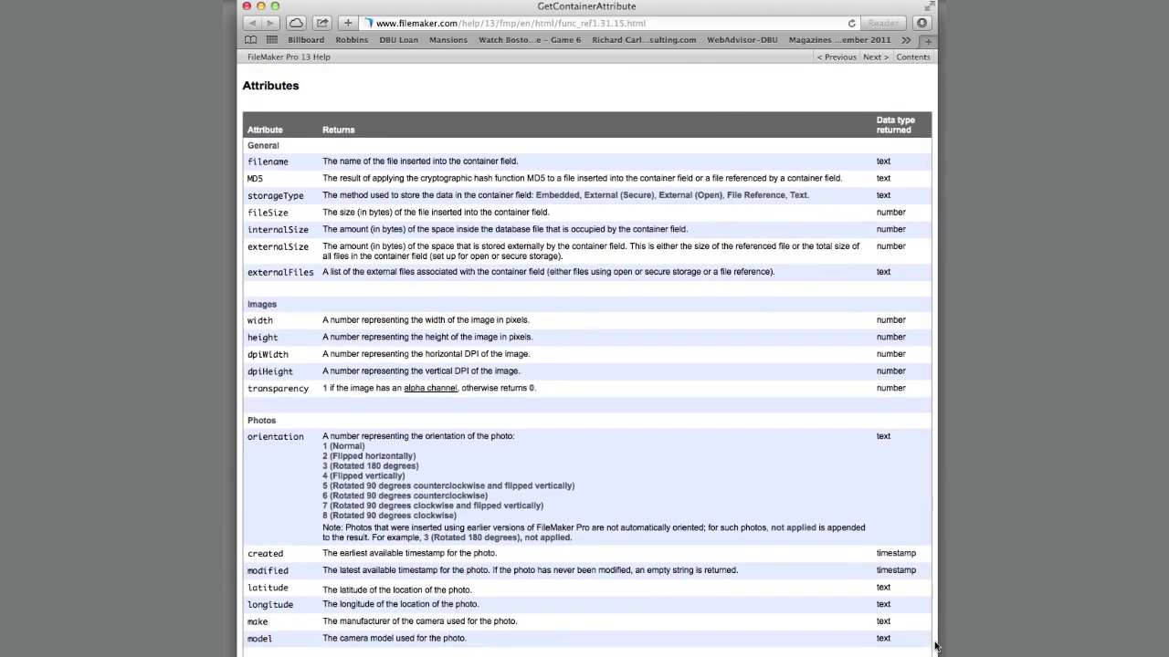
pyautogui.scroll(-2, 935, 647)
pyautogui.scroll(-1, 935, 646)
pyautogui.scroll(-2, 935, 646)
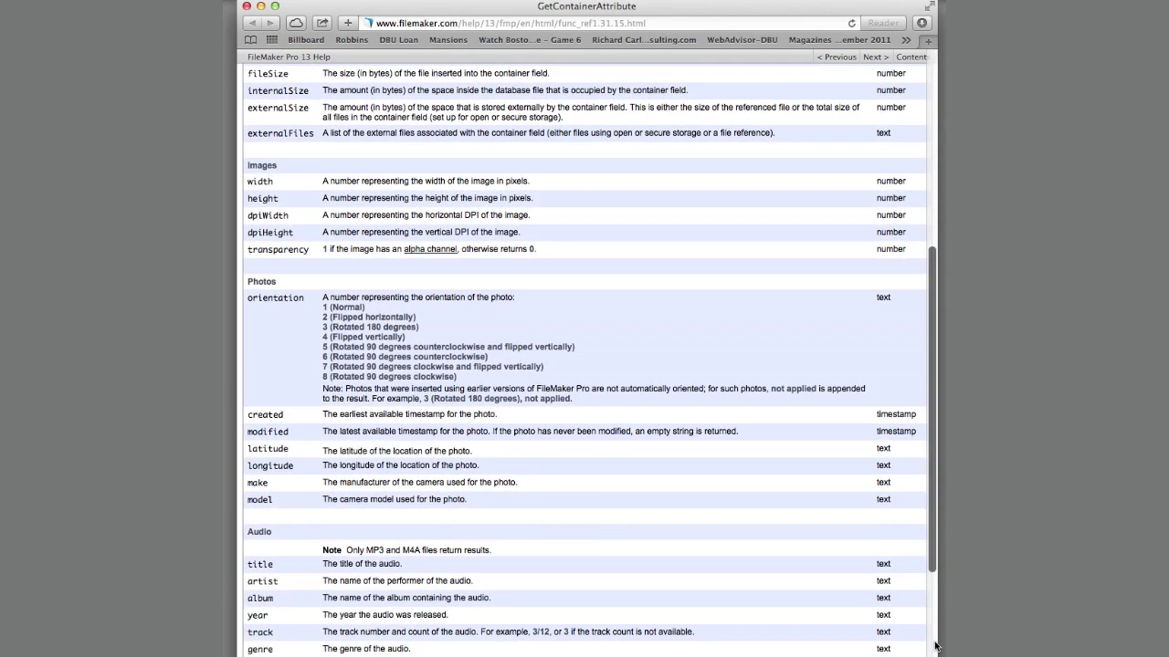
pyautogui.scroll(-2, 935, 647)
pyautogui.scroll(-1, 935, 647)
pyautogui.scroll(-1, 934, 647)
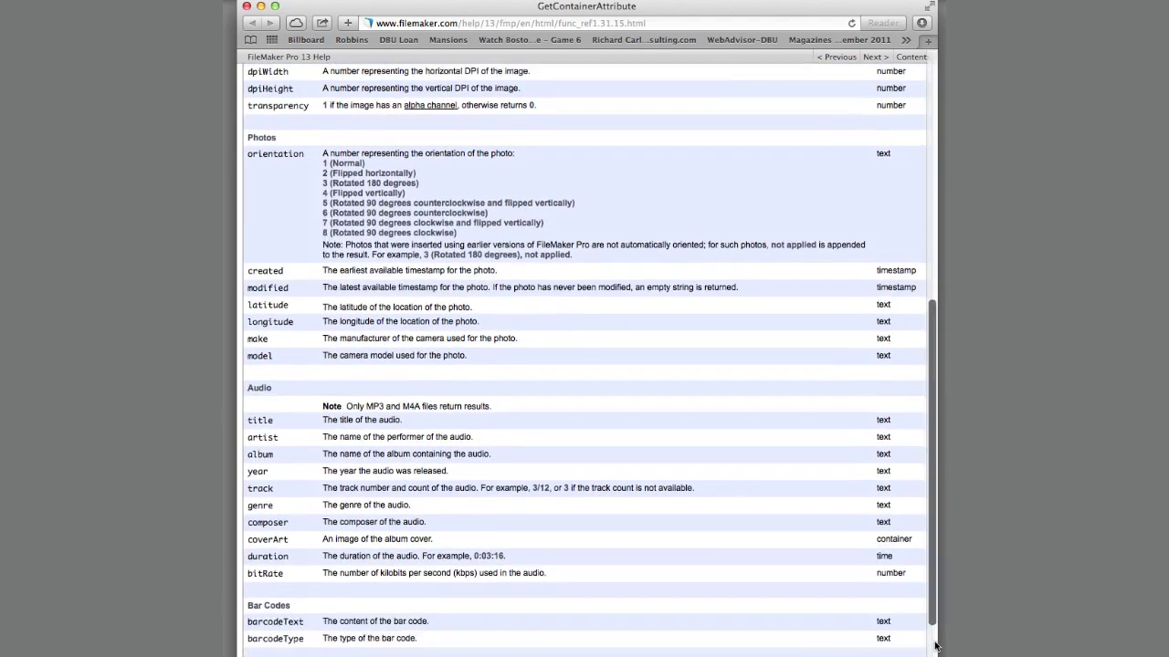
pyautogui.scroll(-1, 935, 647)
pyautogui.scroll(-2, 935, 646)
pyautogui.scroll(-1, 935, 647)
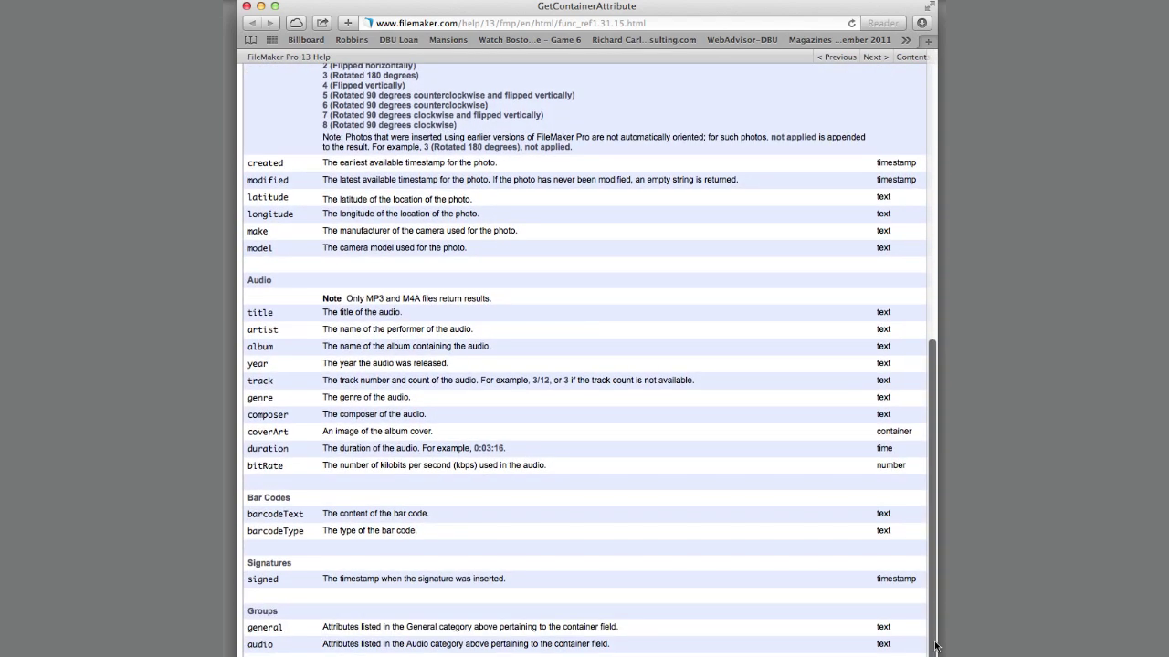
pyautogui.scroll(-1, 935, 647)
pyautogui.scroll(-2, 935, 646)
pyautogui.scroll(-1, 935, 646)
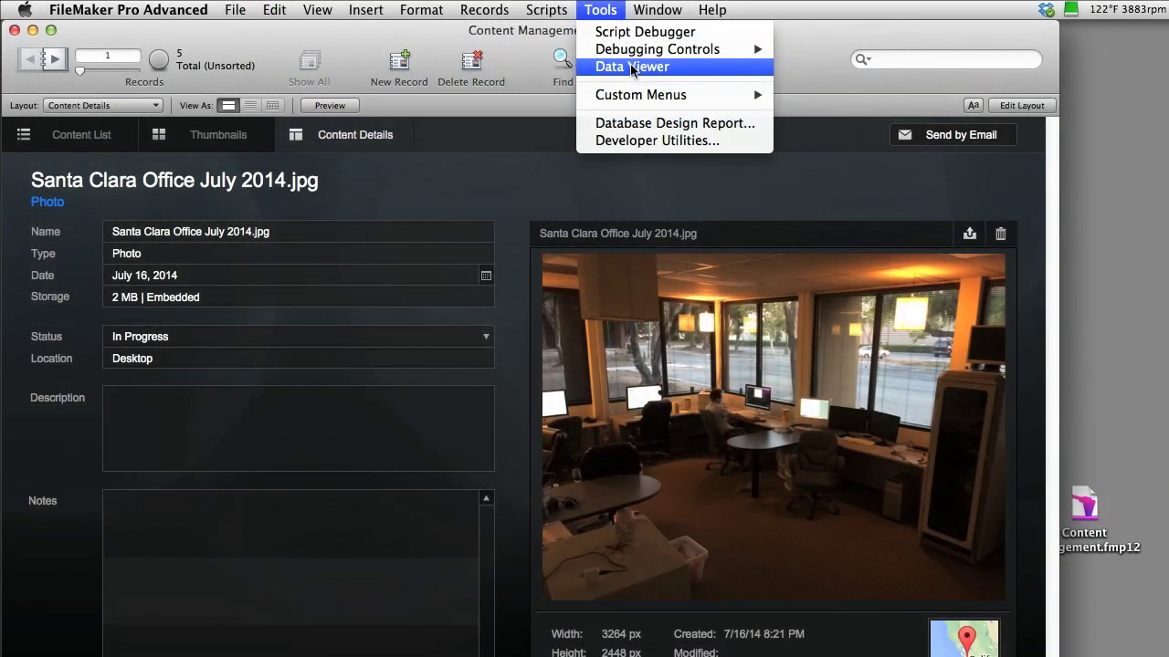
pyautogui.click(631, 67)
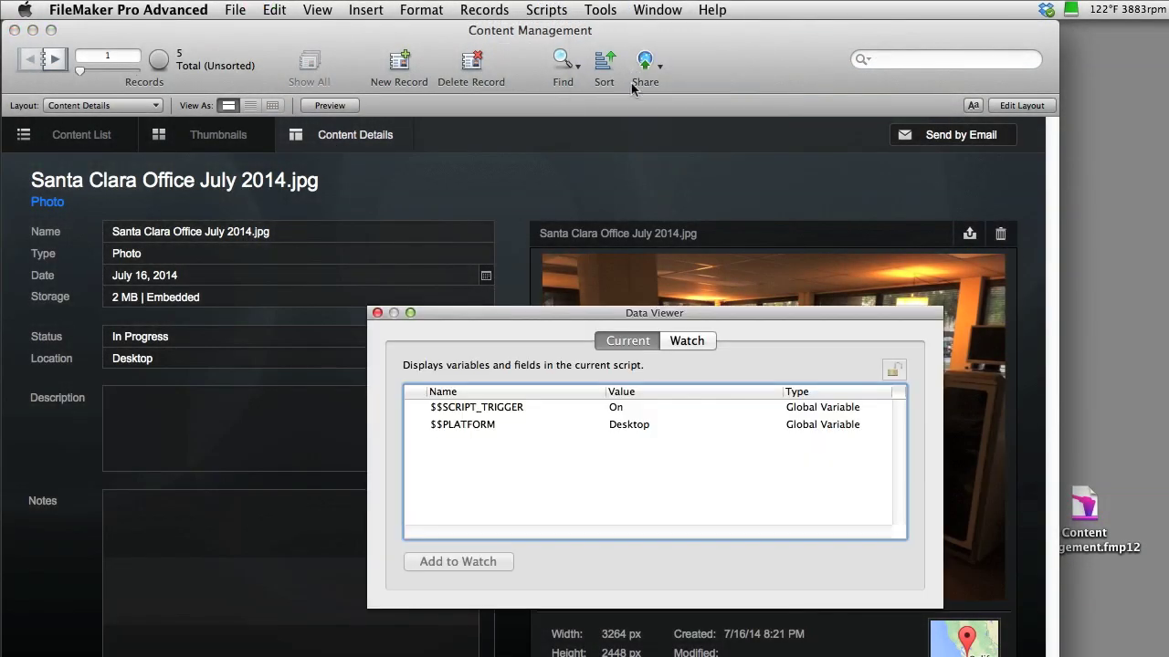
pyautogui.click(677, 347)
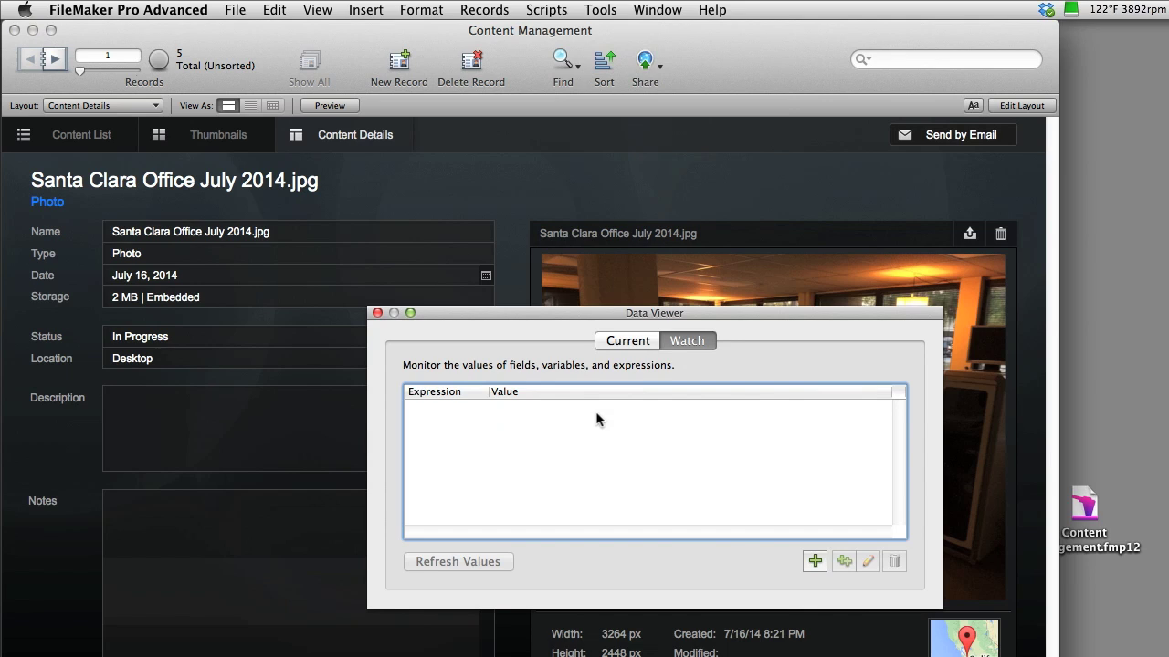
pyautogui.click(815, 561)
pyautogui.scroll(-3, 846, 423)
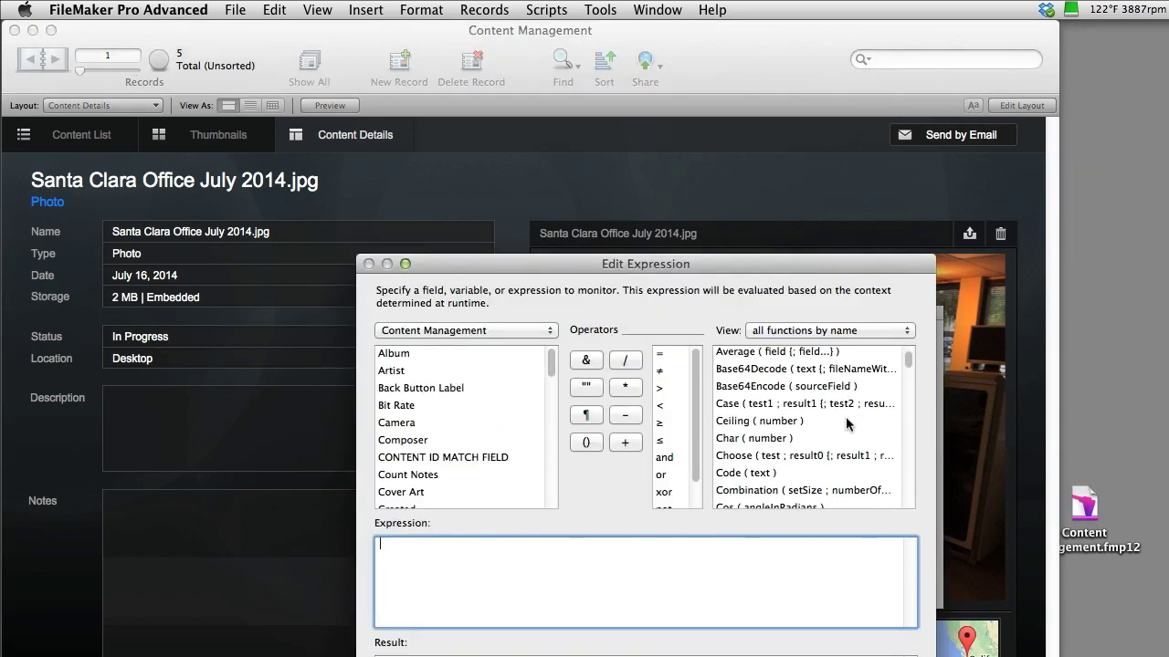
pyautogui.scroll(-5, 845, 424)
pyautogui.scroll(-2, 845, 430)
pyautogui.scroll(-10, 846, 444)
pyautogui.scroll(-1, 845, 444)
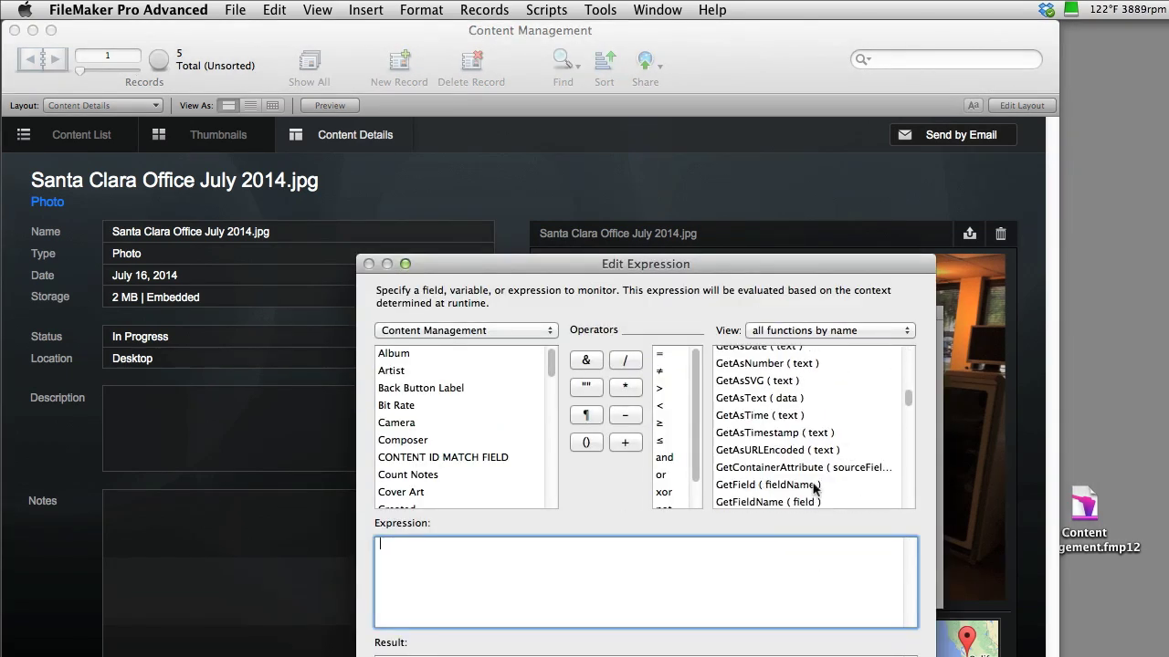
# Build GetContainerAttribute ( File Container ; "all" ) and add it to the watch list.
pyautogui.doubleClick(803, 469)
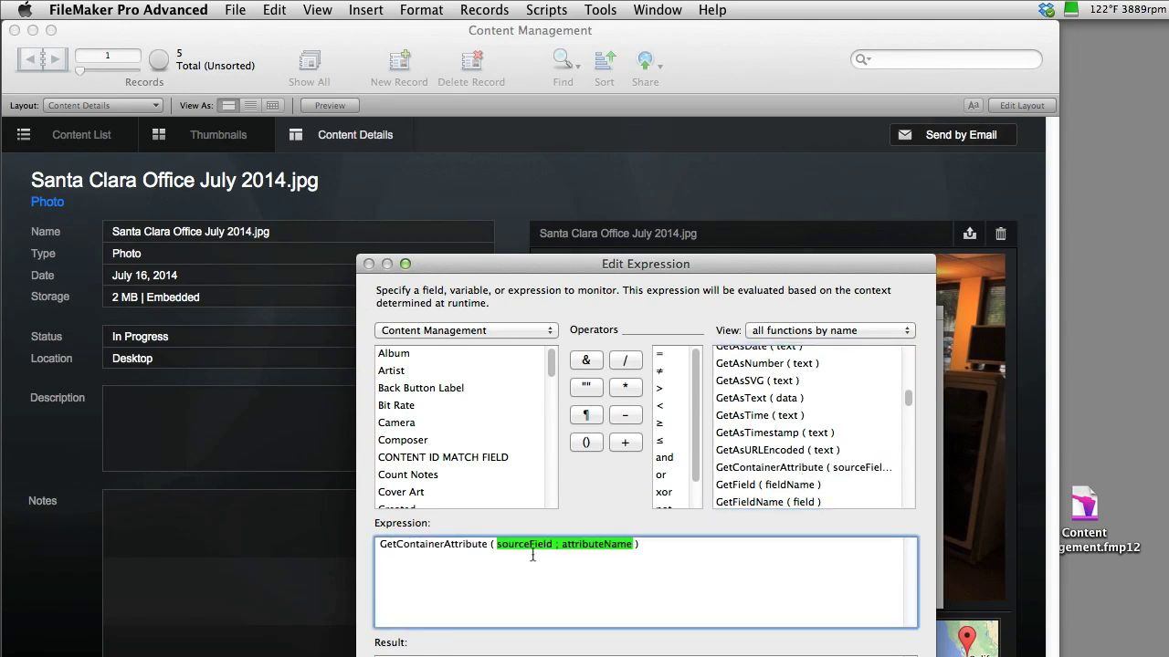
pyautogui.doubleClick(533, 548)
pyautogui.scroll(-3, 467, 460)
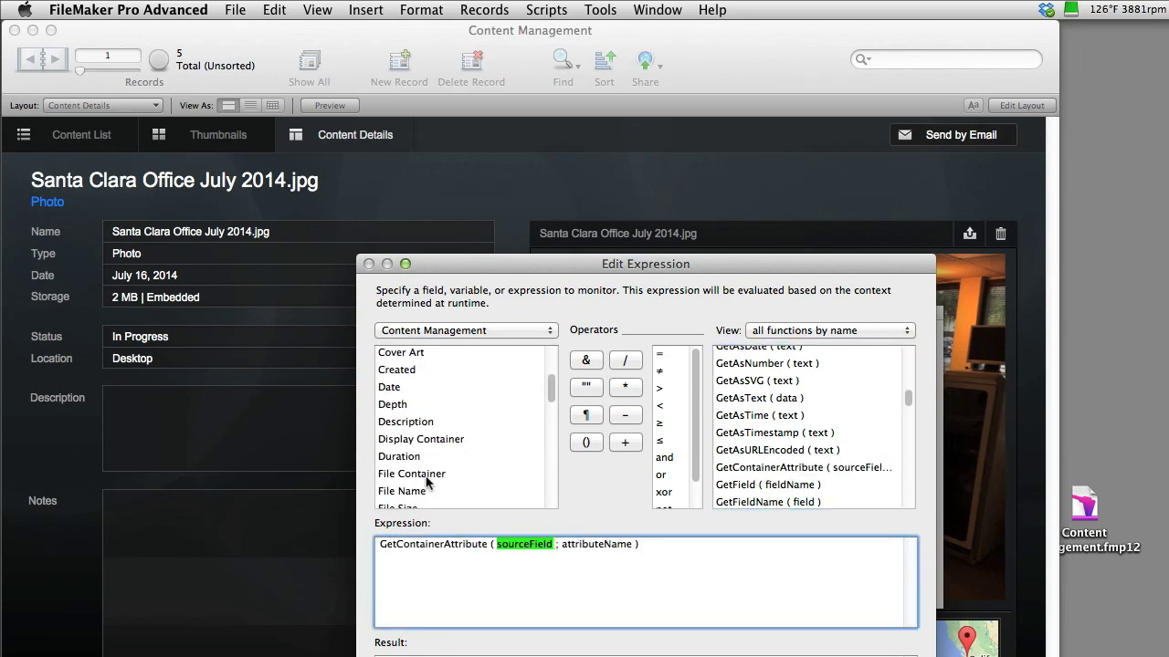
pyautogui.click(427, 477)
pyautogui.doubleClick(425, 474)
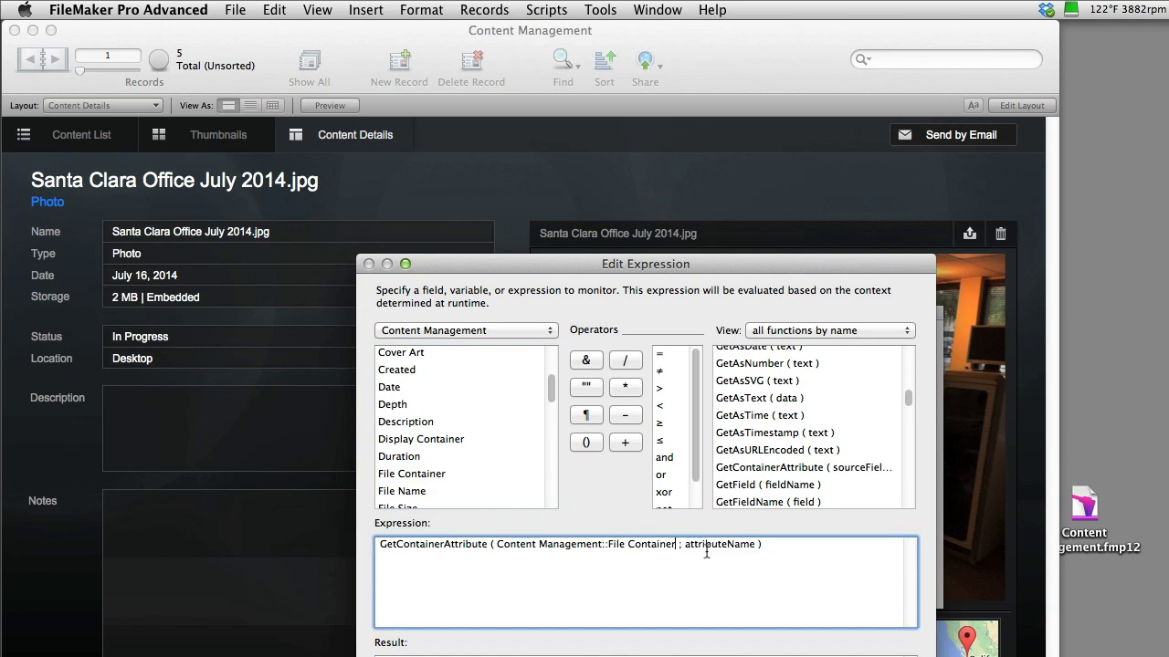
pyautogui.doubleClick(713, 546)
pyautogui.write('"a')
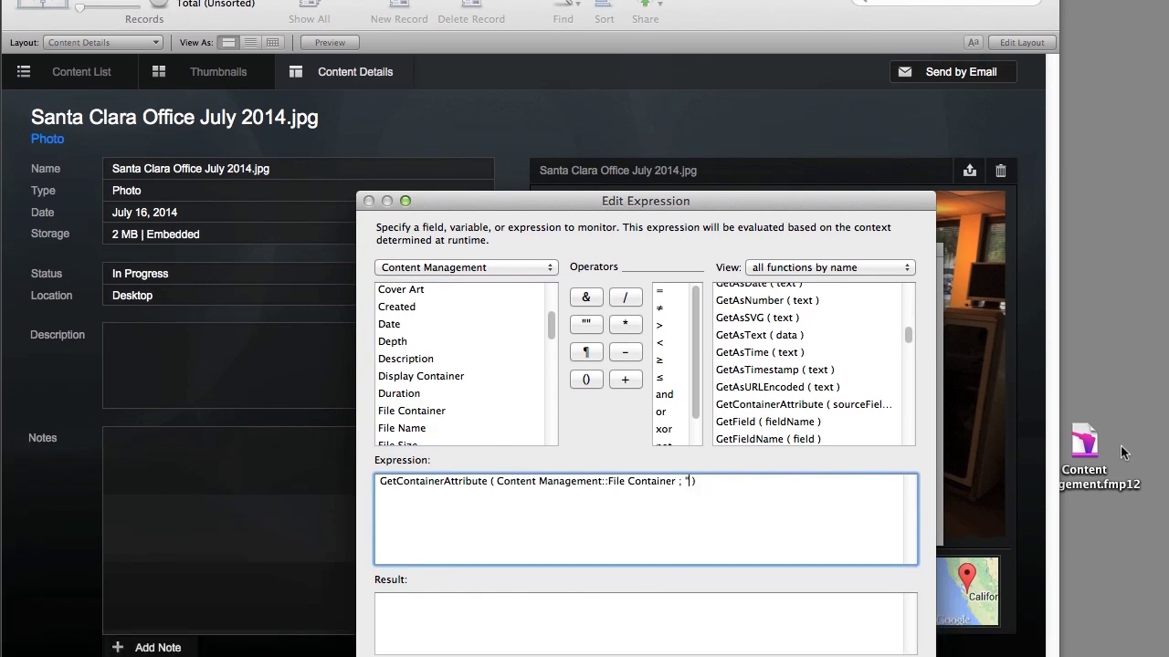
pyautogui.write('ll"')
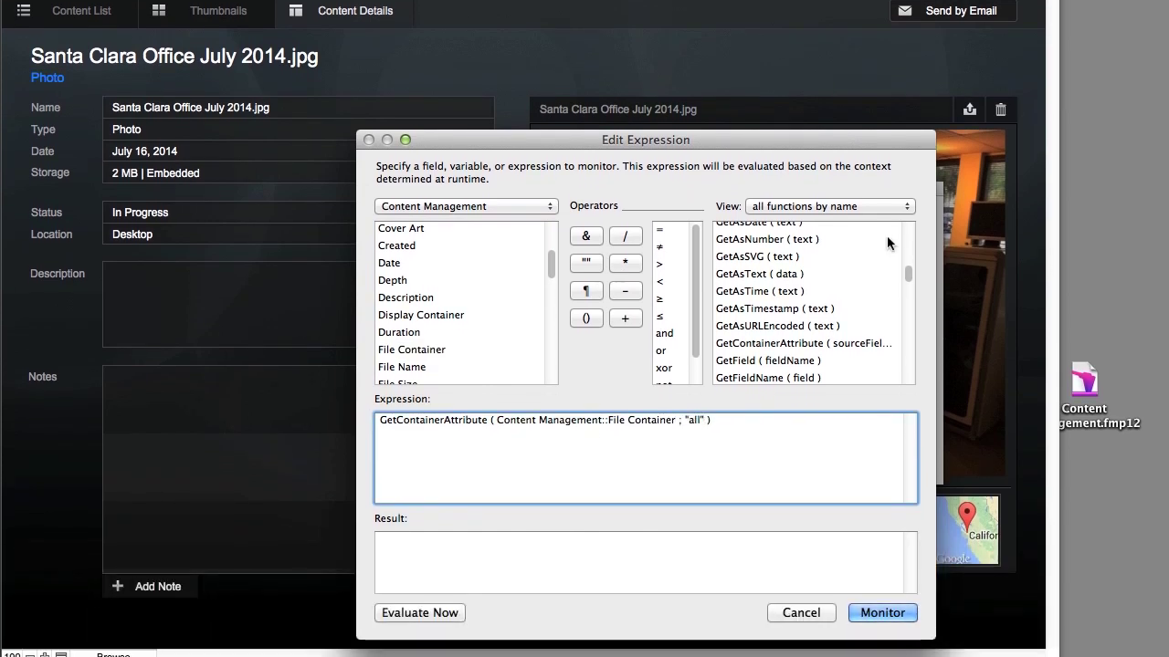
pyautogui.click(882, 613)
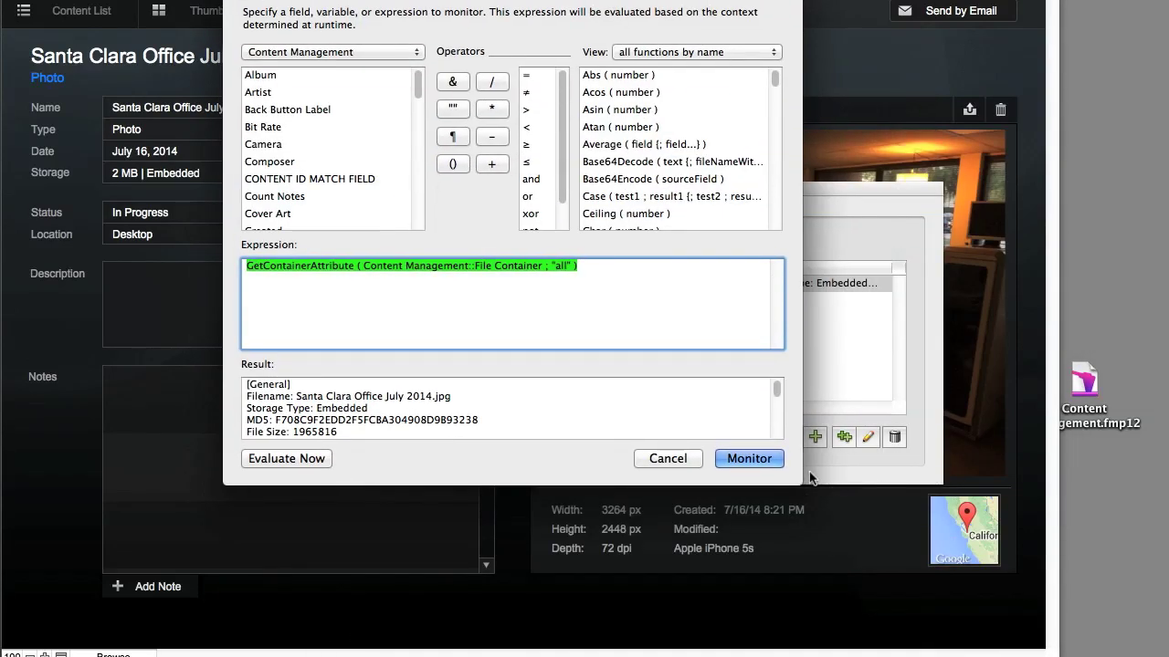
# Enlarge the expression dialog and select the photo's latitude in the result.
pyautogui.moveTo(806, 488); pyautogui.dragTo(803, 585)
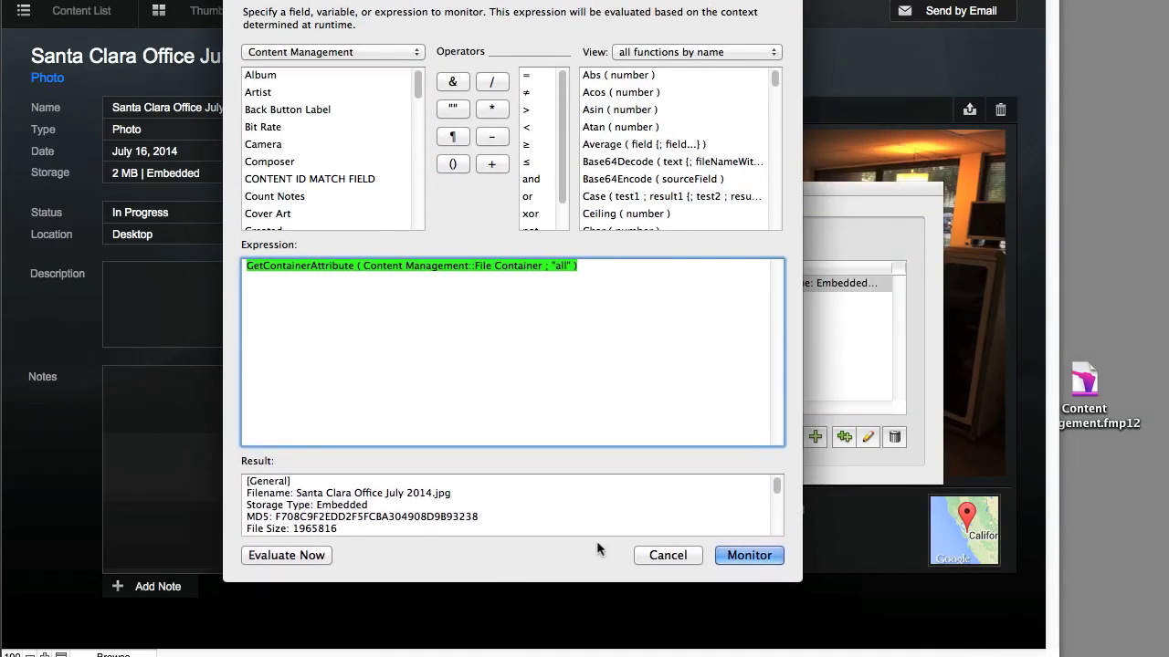
pyautogui.scroll(-2, 368, 505)
pyautogui.scroll(2, 338, 493)
pyautogui.moveTo(293, 493); pyautogui.dragTo(247, 494)
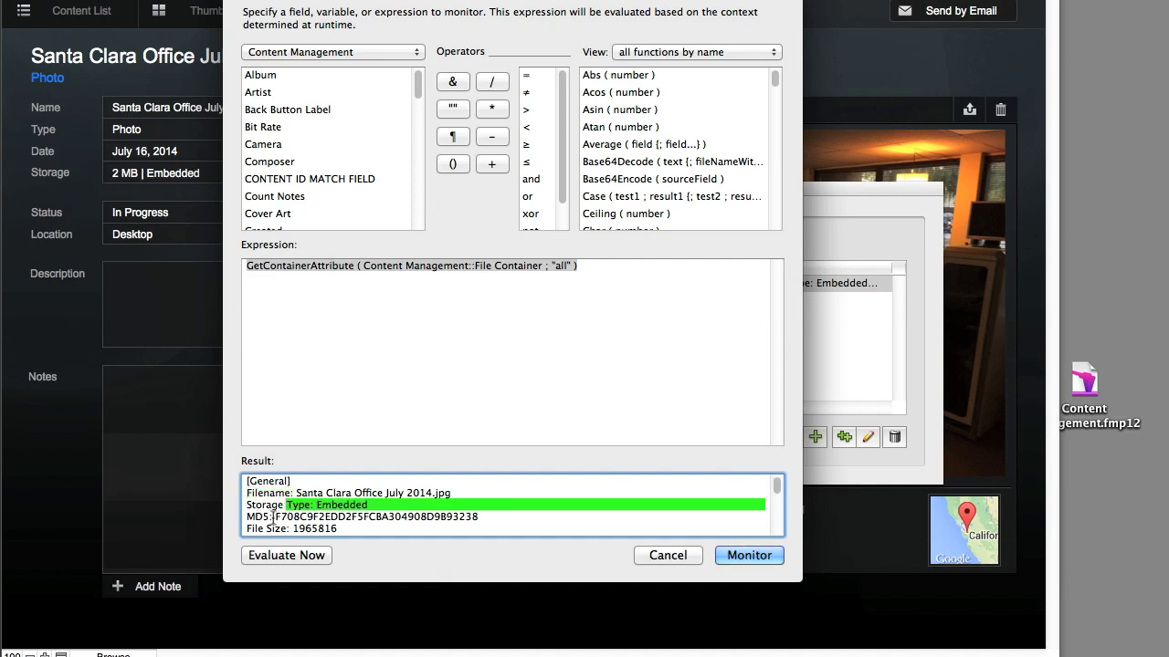
# Scroll the result to the Apple iPhone 5s make and model, selecting the longitude line.
pyautogui.scroll(-2, 292, 513)
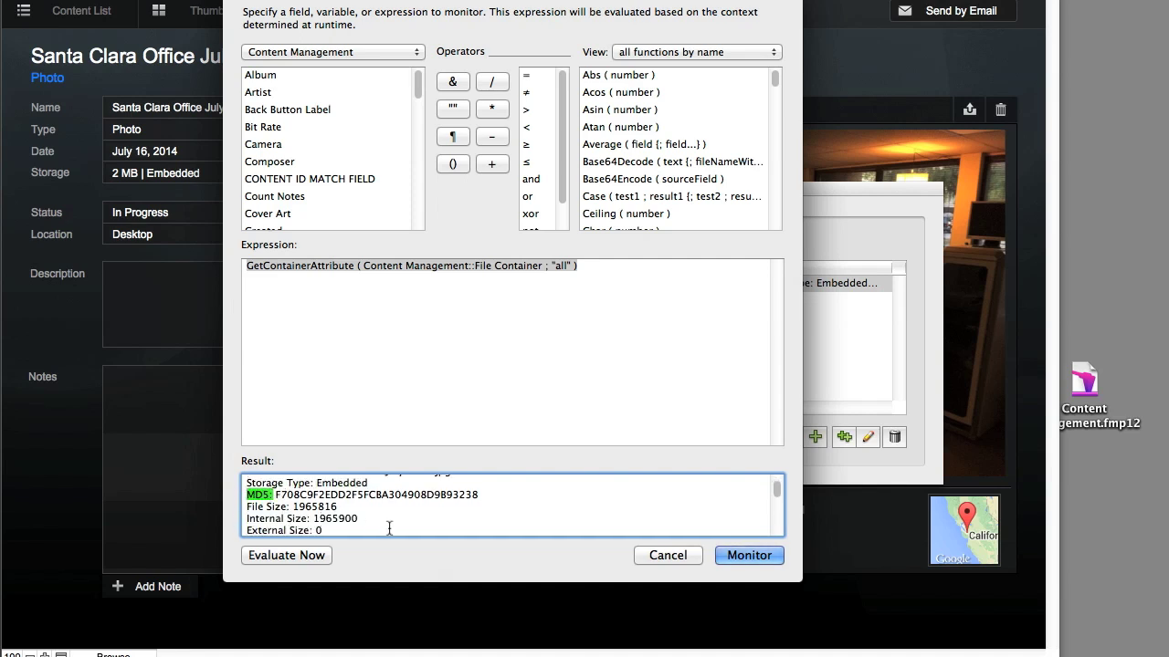
pyautogui.scroll(-2, 386, 527)
pyautogui.scroll(-1, 370, 524)
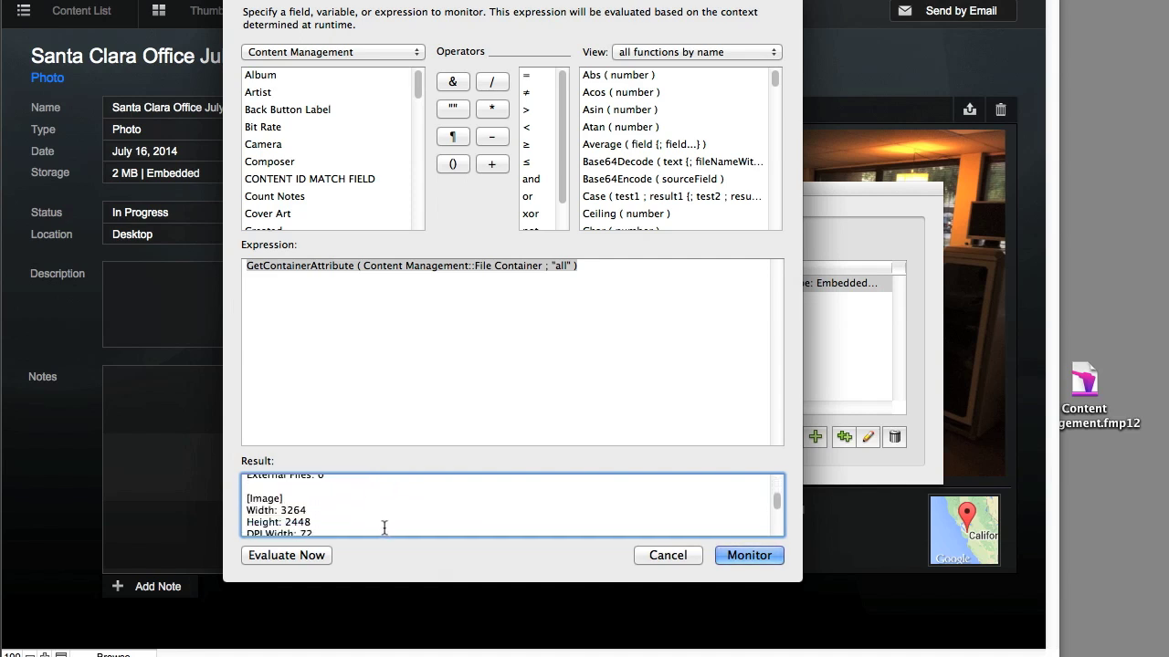
pyautogui.scroll(1, 357, 521)
pyautogui.scroll(-1, 420, 500)
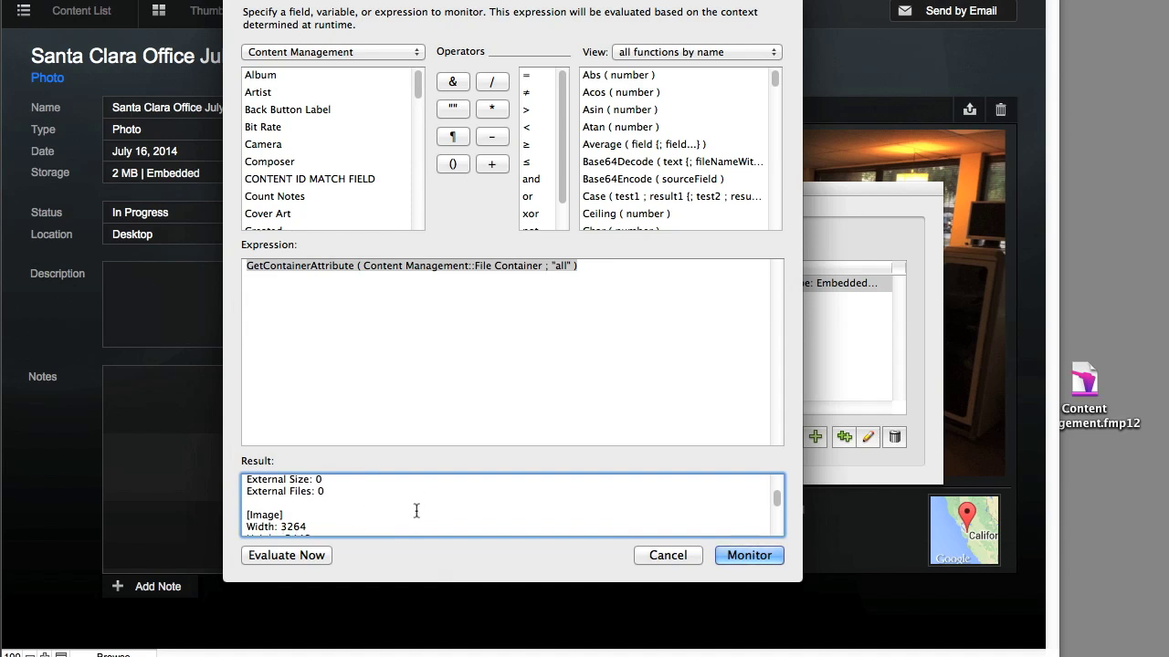
pyautogui.scroll(-1, 418, 504)
pyautogui.scroll(-1, 416, 509)
pyautogui.scroll(-1, 415, 508)
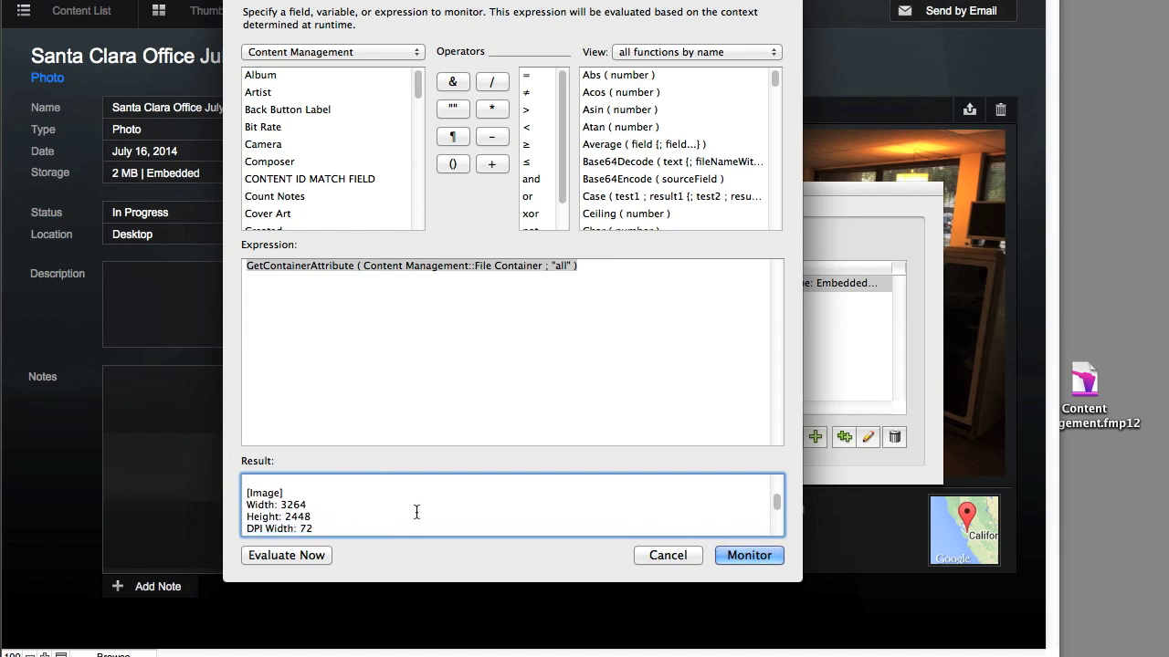
pyautogui.scroll(-1, 371, 522)
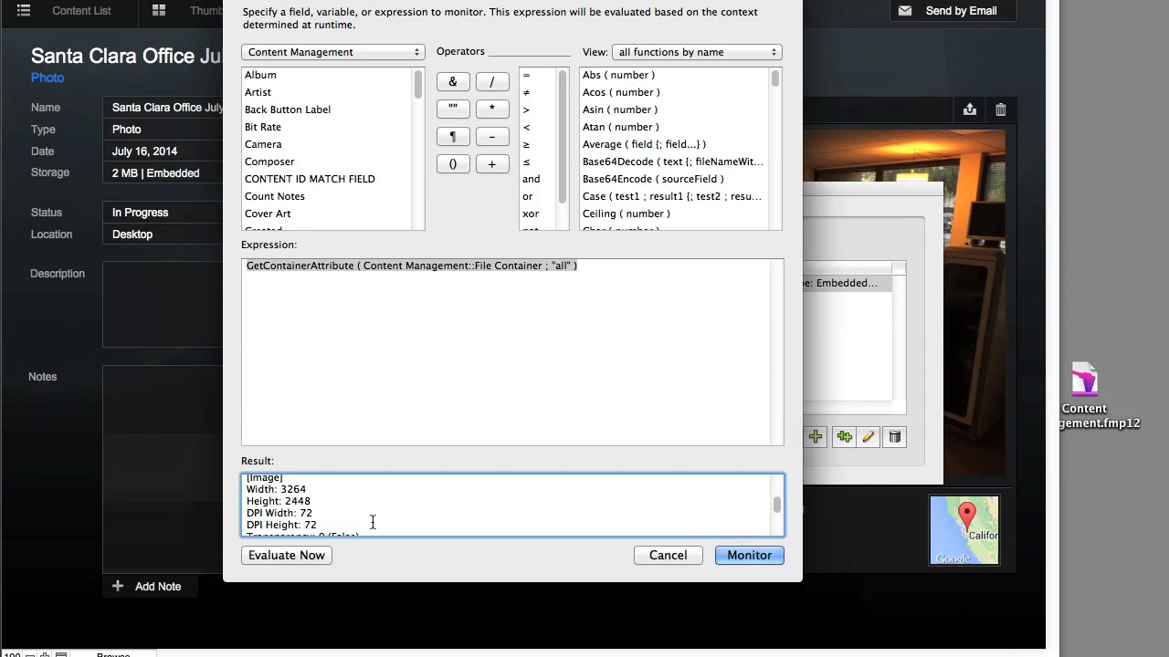
pyautogui.scroll(-1, 373, 520)
pyautogui.scroll(-1, 374, 520)
pyautogui.scroll(-1, 373, 521)
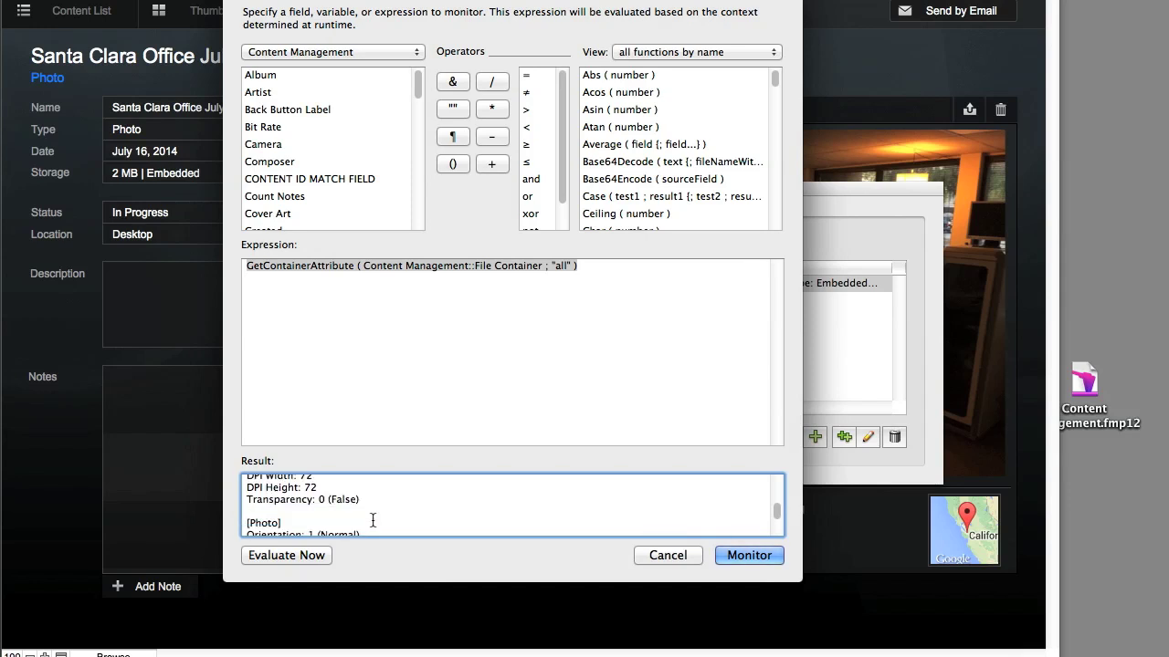
pyautogui.scroll(-1, 373, 520)
pyautogui.scroll(-1, 373, 521)
pyautogui.scroll(-1, 373, 520)
pyautogui.scroll(-1, 374, 520)
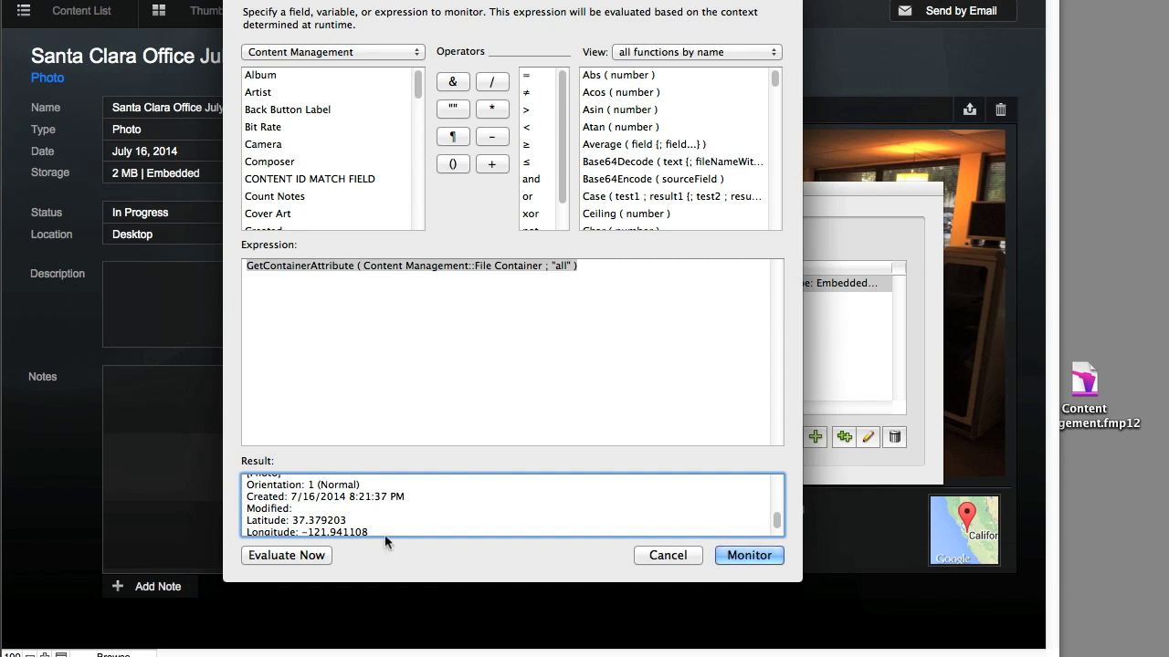
pyautogui.moveTo(388, 530)
pyautogui.mouseDown()
pyautogui.moveTo(231, 528)
pyautogui.moveTo(244, 519)
pyautogui.mouseUp()
pyautogui.scroll(-1, 307, 507)
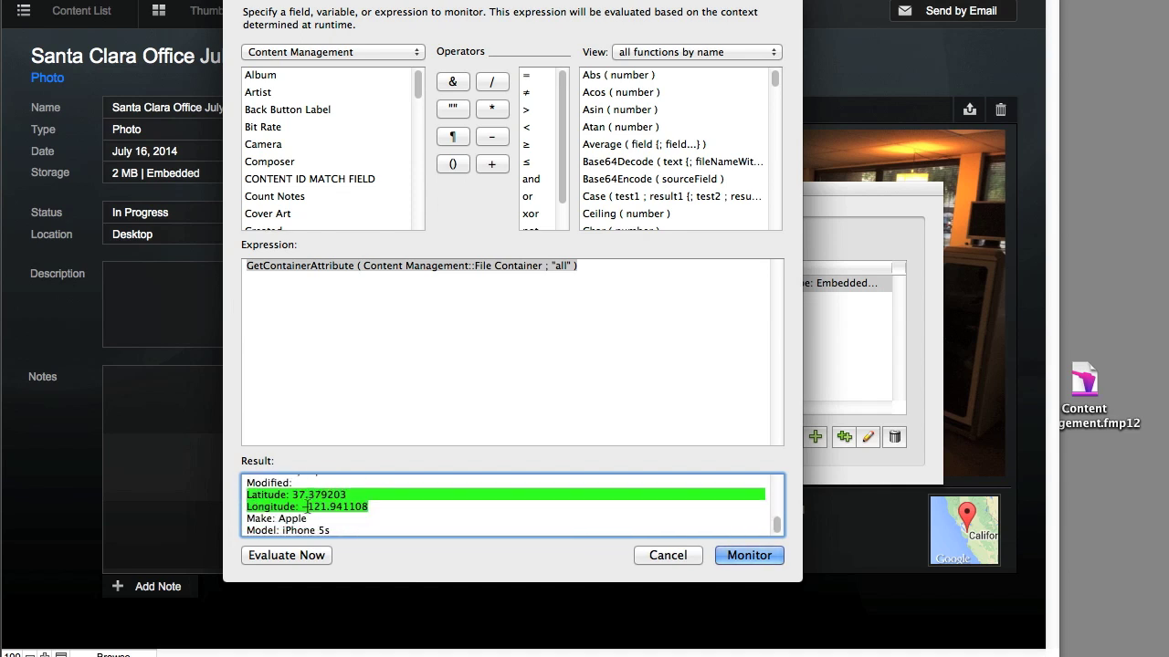
# Close the expression editor and Data Viewer, then open the photo's location in Google Maps.
pyautogui.click(664, 557)
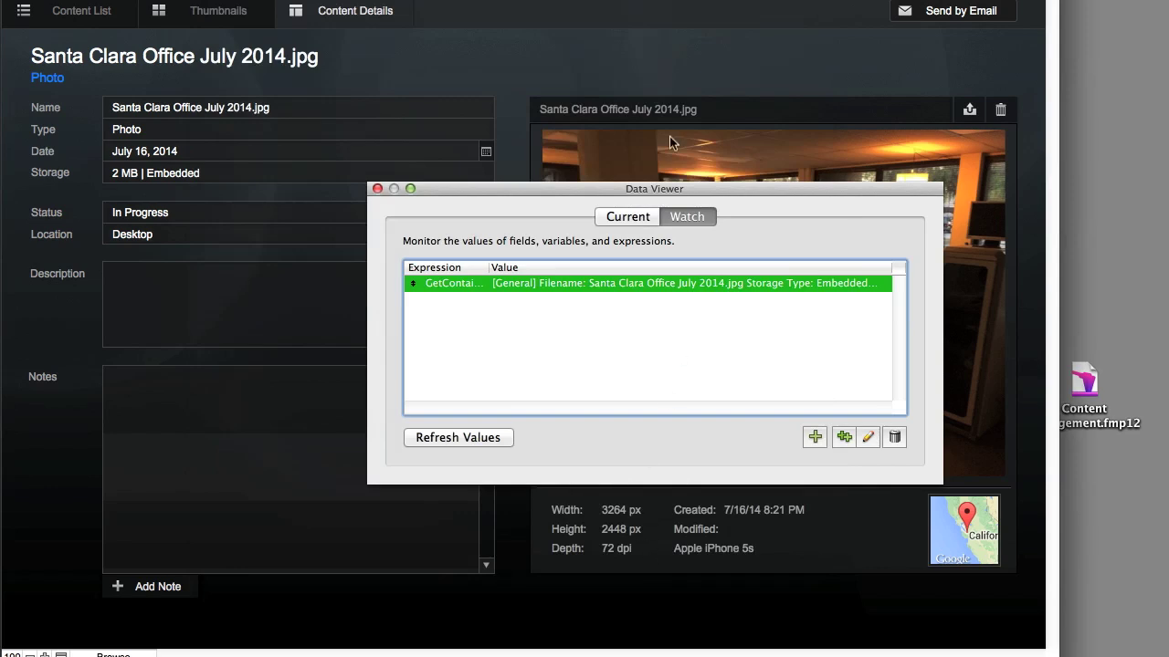
pyautogui.click(377, 188)
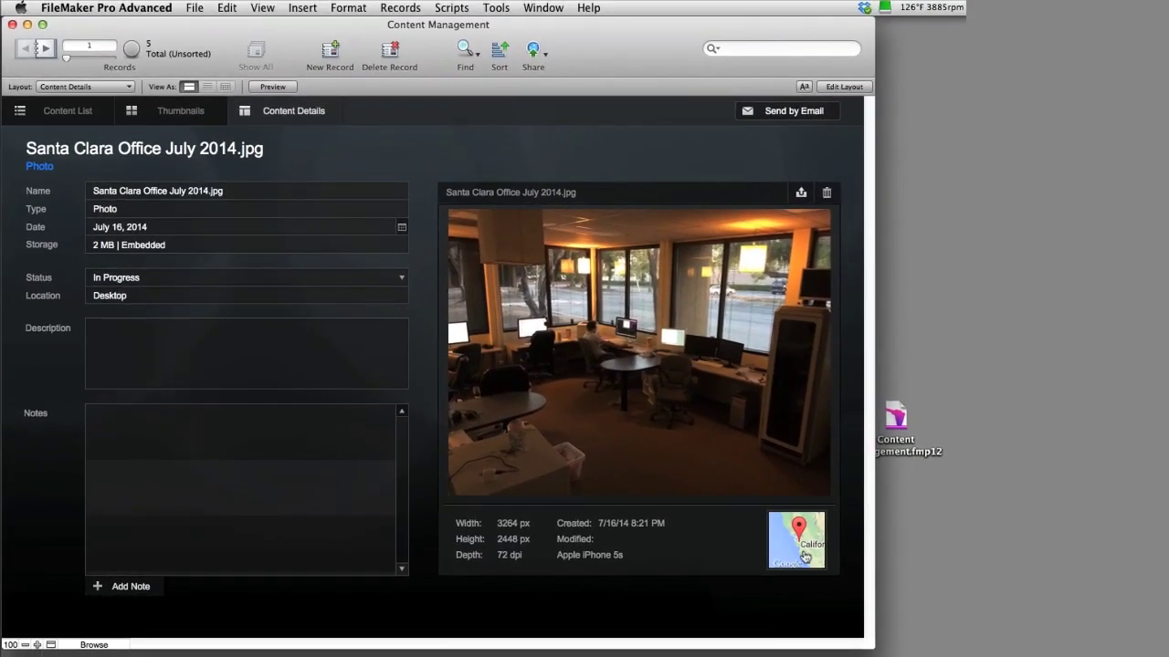
pyautogui.click(804, 555)
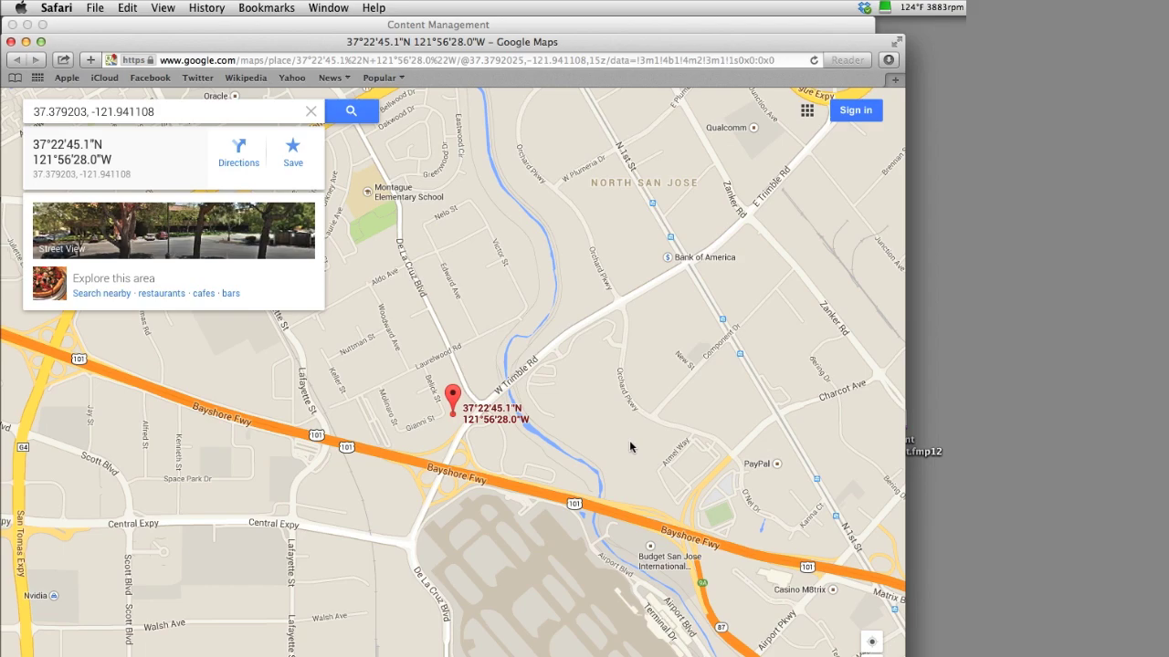
# Zoom the Safari Google map in around the red pin at 37.379203, -121.941108.
pyautogui.scroll(5, 452, 418)
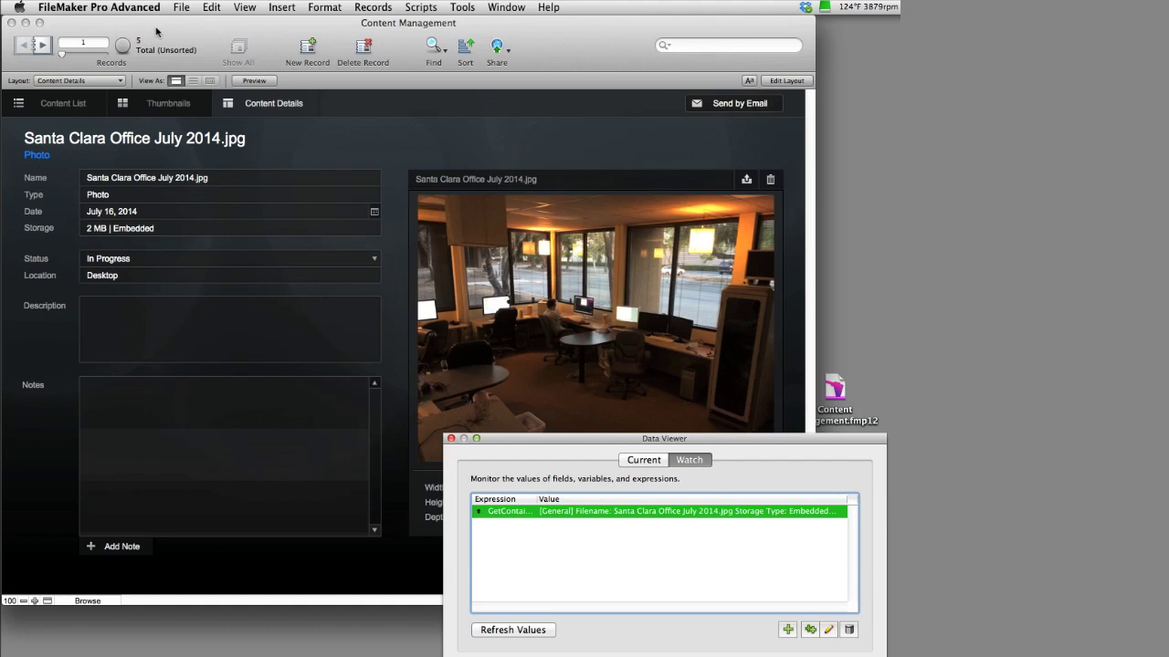
# Advance to the FMP_Naming Conventions_FM8_rev4.pdf record and open its watched GetContainerAttribute expression.
pyautogui.click(155, 31)
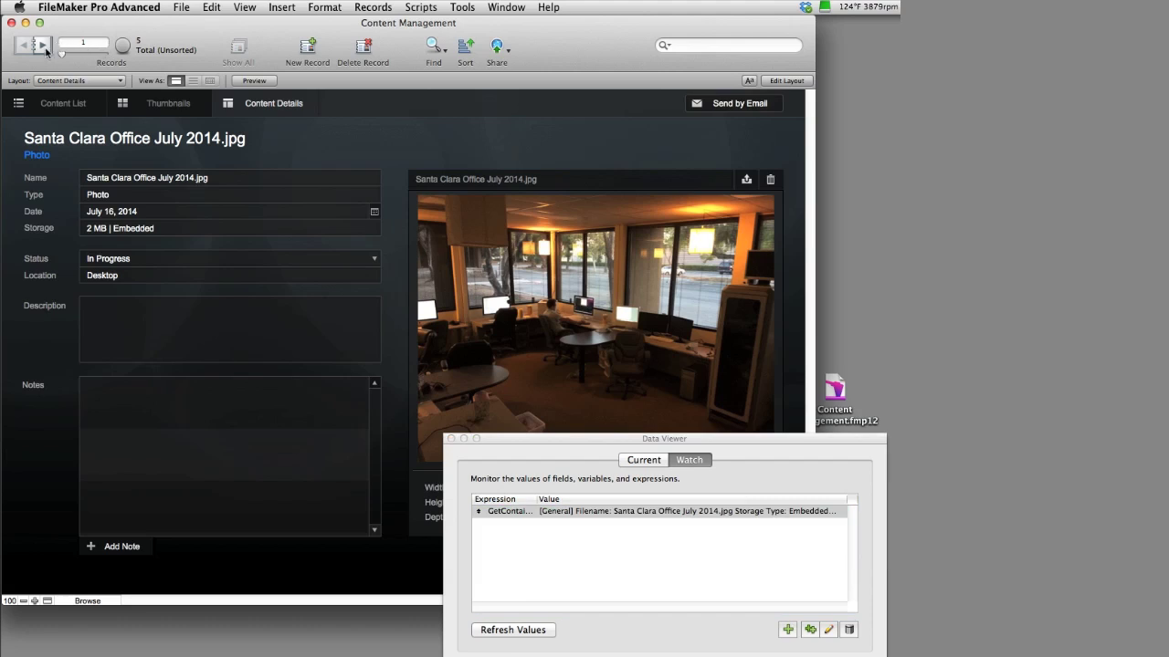
pyautogui.click(46, 49)
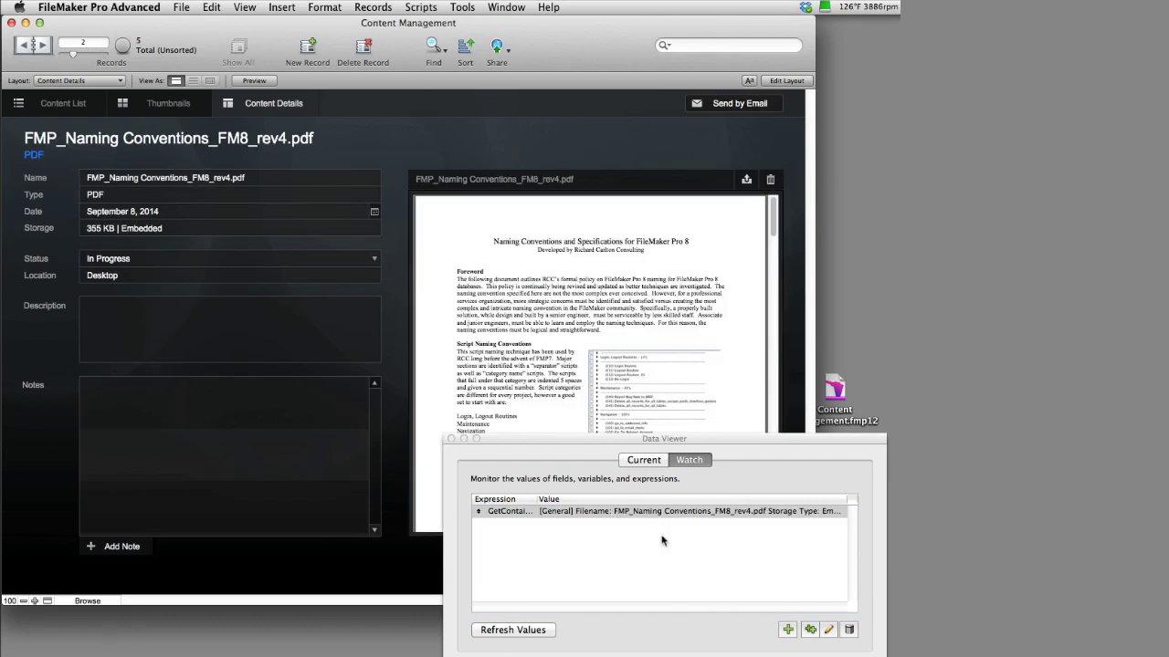
pyautogui.doubleClick(603, 513)
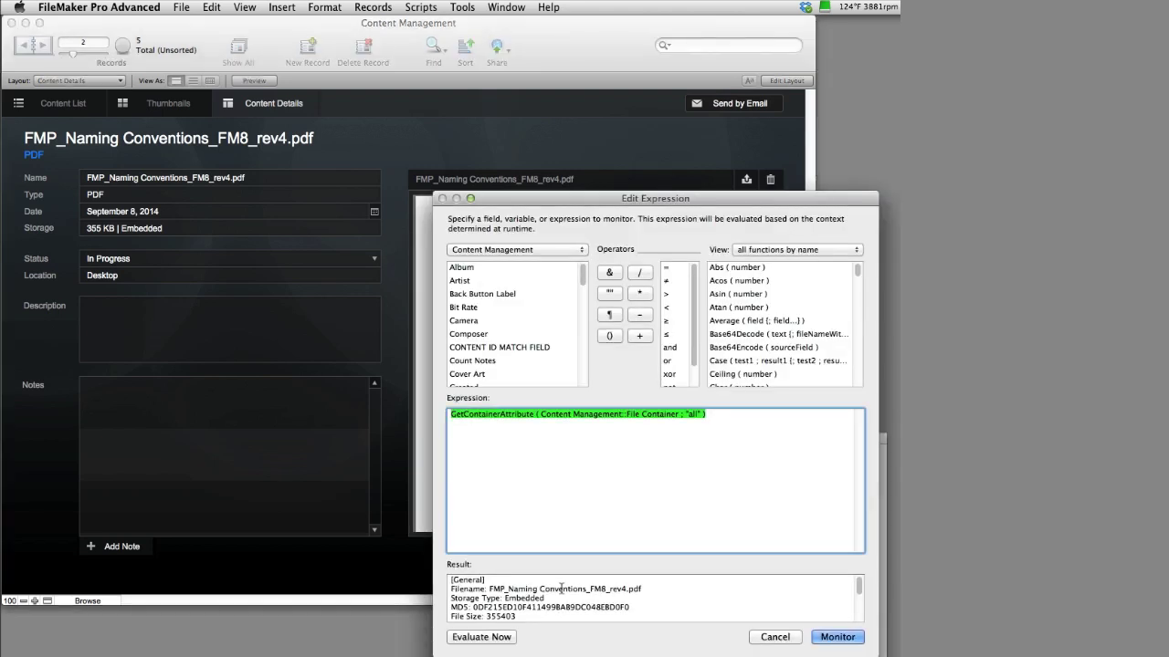
# Scroll the result and highlight the PDF's 612 × 792 image width and height lines.
pyautogui.scroll(-1, 592, 604)
pyautogui.scroll(-1, 592, 605)
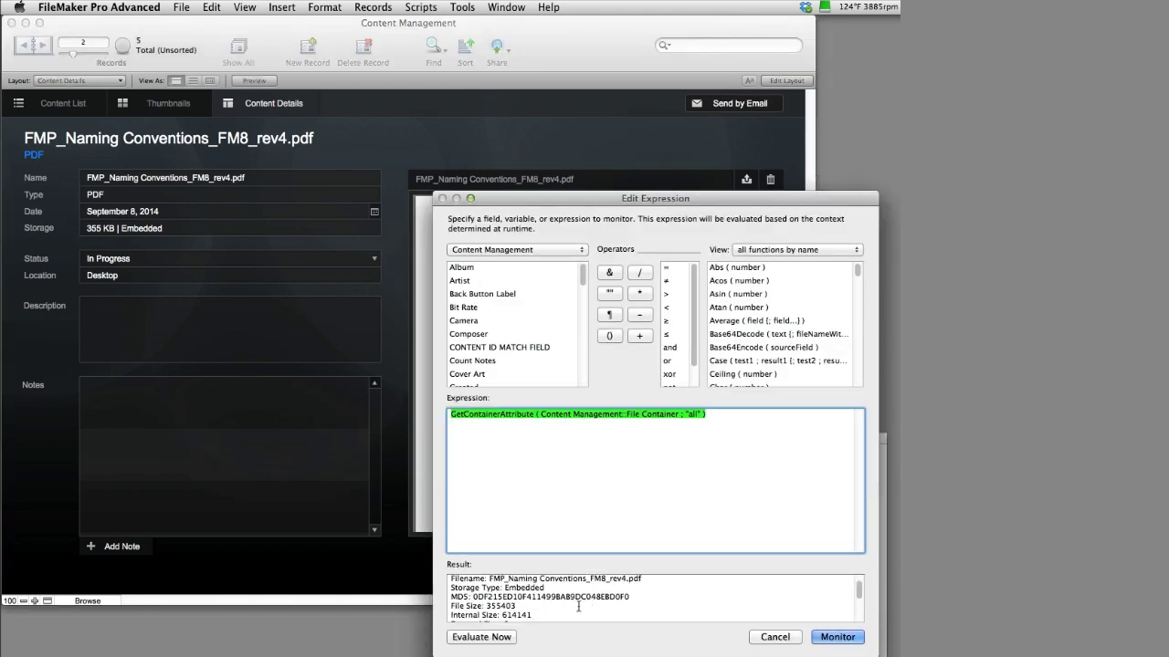
pyautogui.scroll(-1, 584, 605)
pyautogui.scroll(-1, 576, 606)
pyautogui.scroll(-1, 577, 606)
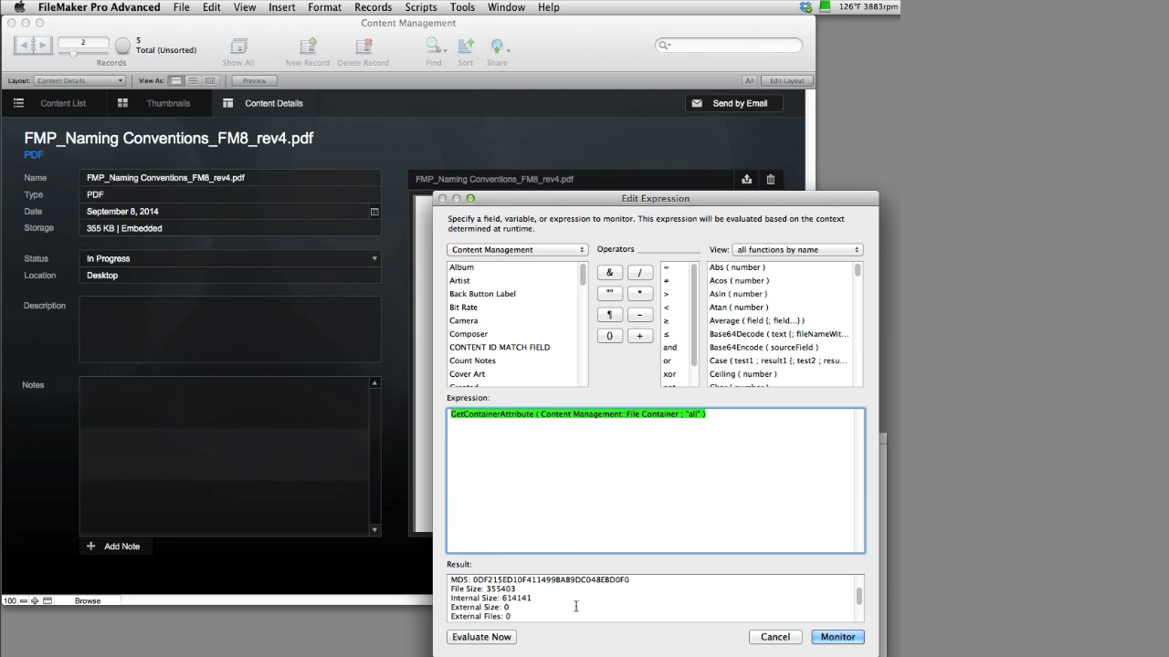
pyautogui.scroll(-1, 575, 606)
pyautogui.scroll(-1, 575, 607)
pyautogui.scroll(-1, 574, 607)
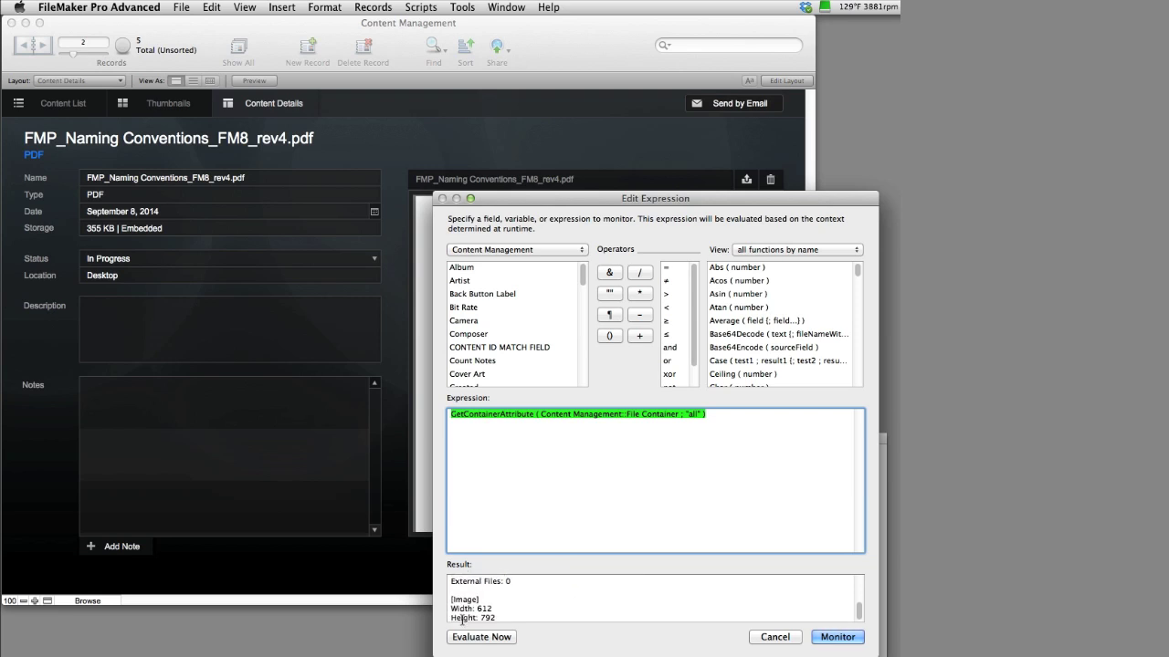
pyautogui.moveTo(533, 619); pyautogui.dragTo(448, 600)
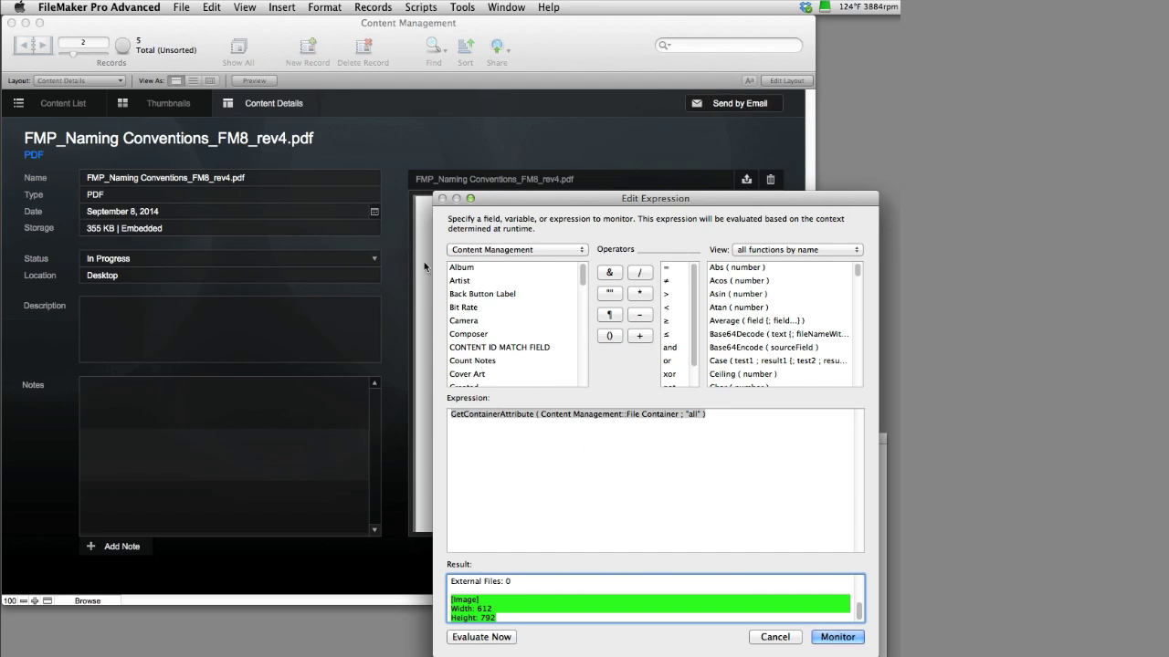
# Move to security_guide_13_en.pdf and highlight its 612 × 792 image size in the watched result.
pyautogui.click(770, 640)
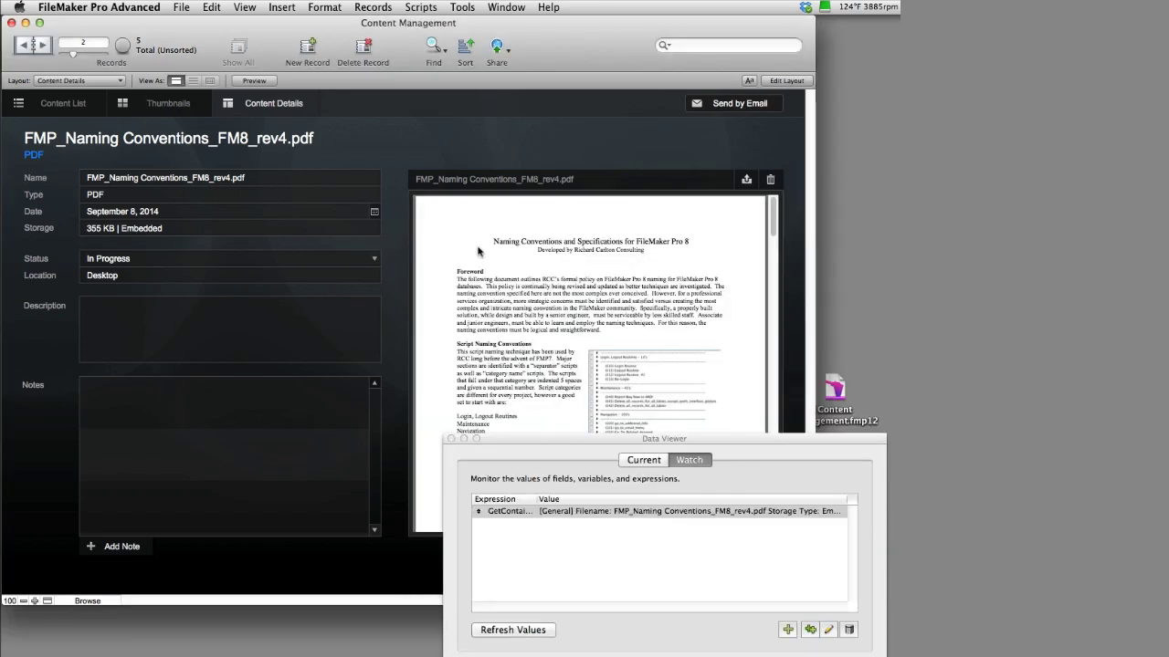
pyautogui.click(35, 52)
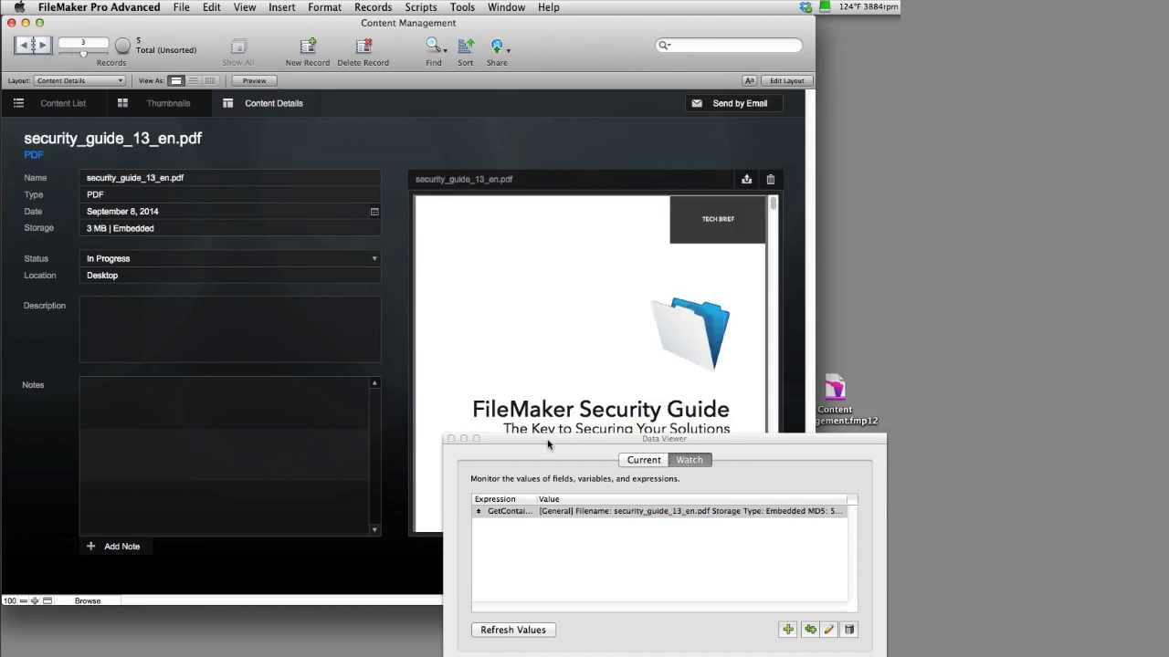
pyautogui.doubleClick(646, 513)
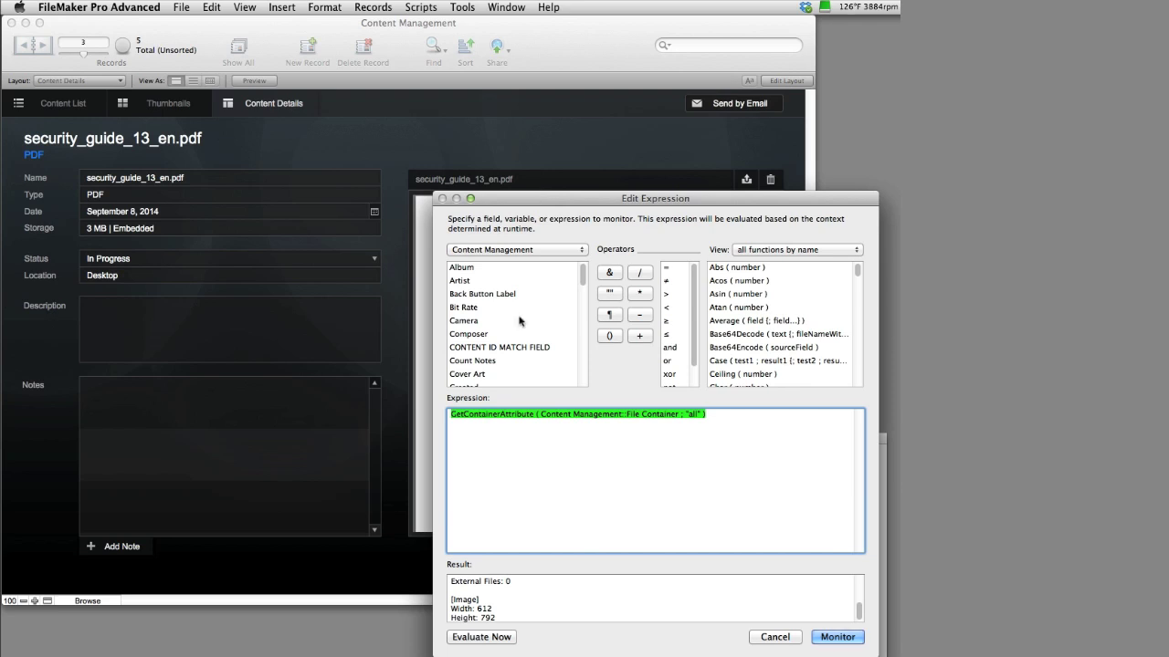
pyautogui.moveTo(522, 616); pyautogui.dragTo(451, 588)
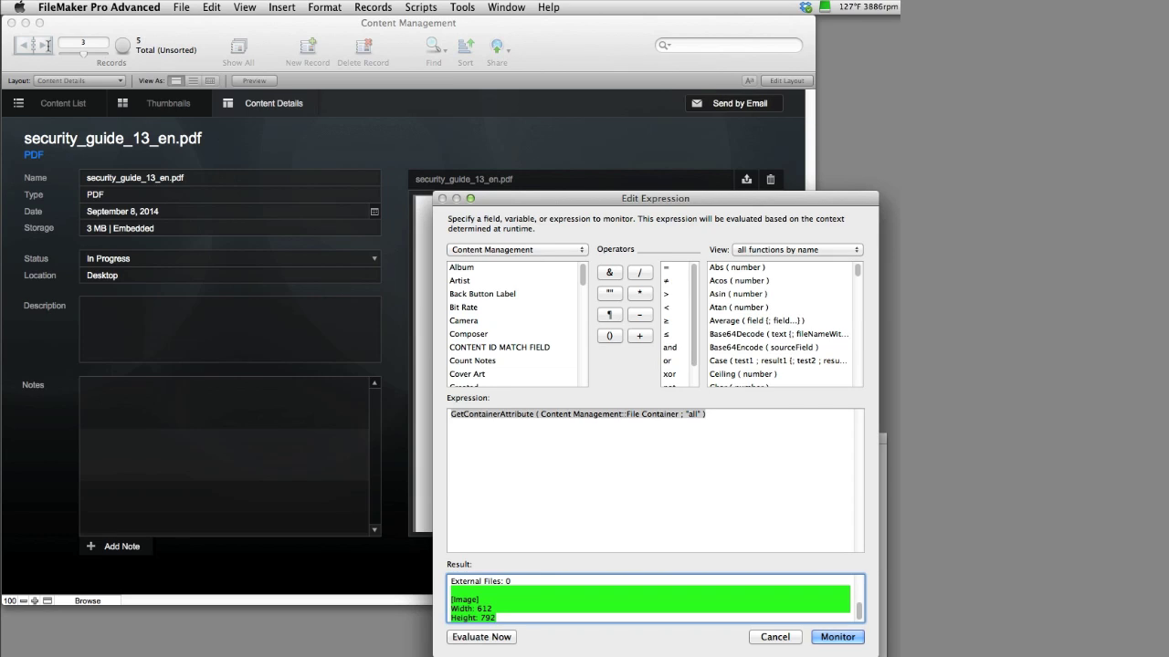
pyautogui.click(792, 639)
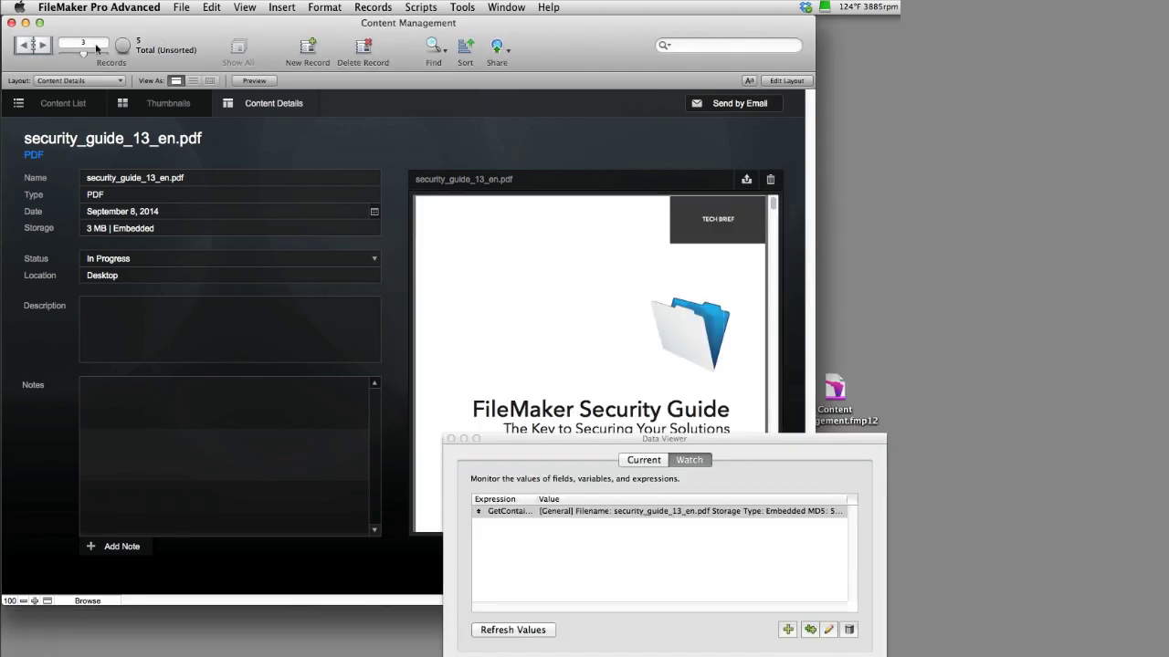
# Advance to Animals.mp3 and scroll its watched result through the Maroon 5, Pop audio metadata.
pyautogui.click(47, 52)
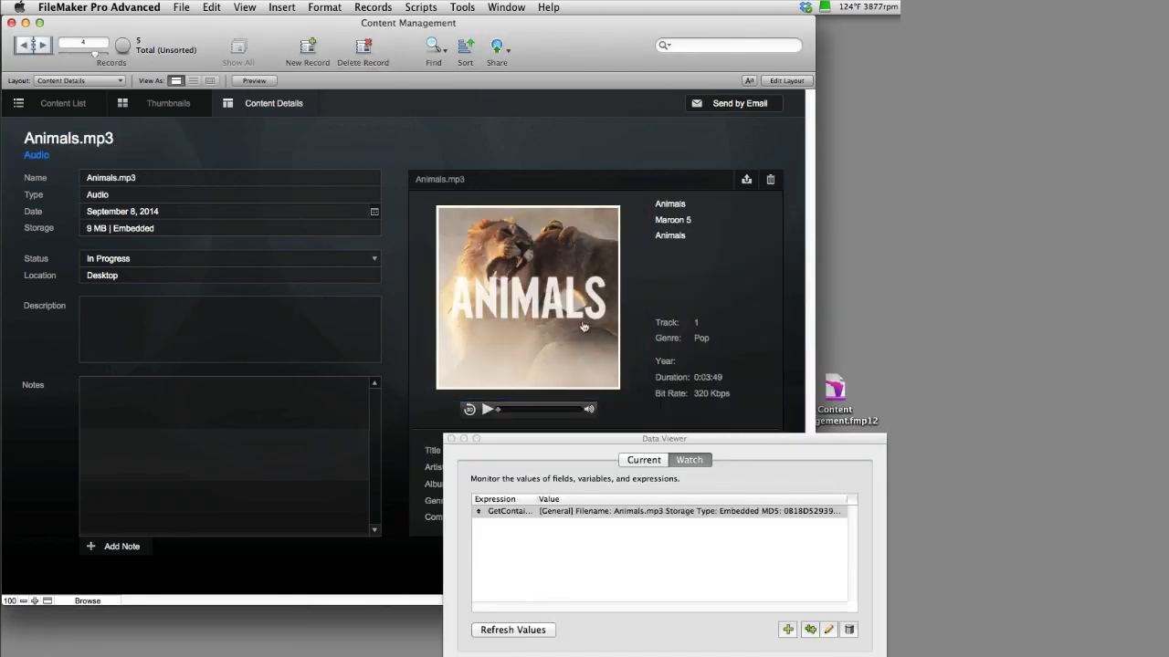
pyautogui.doubleClick(659, 513)
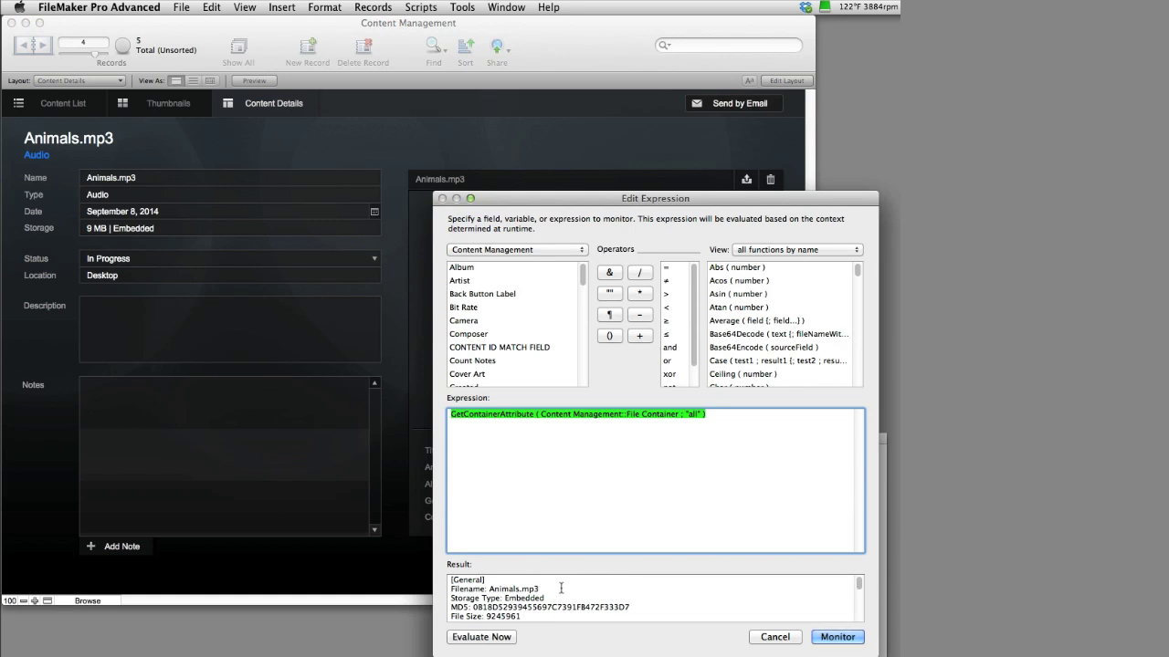
pyautogui.scroll(-1, 578, 585)
pyautogui.scroll(-1, 579, 585)
pyautogui.scroll(-1, 578, 589)
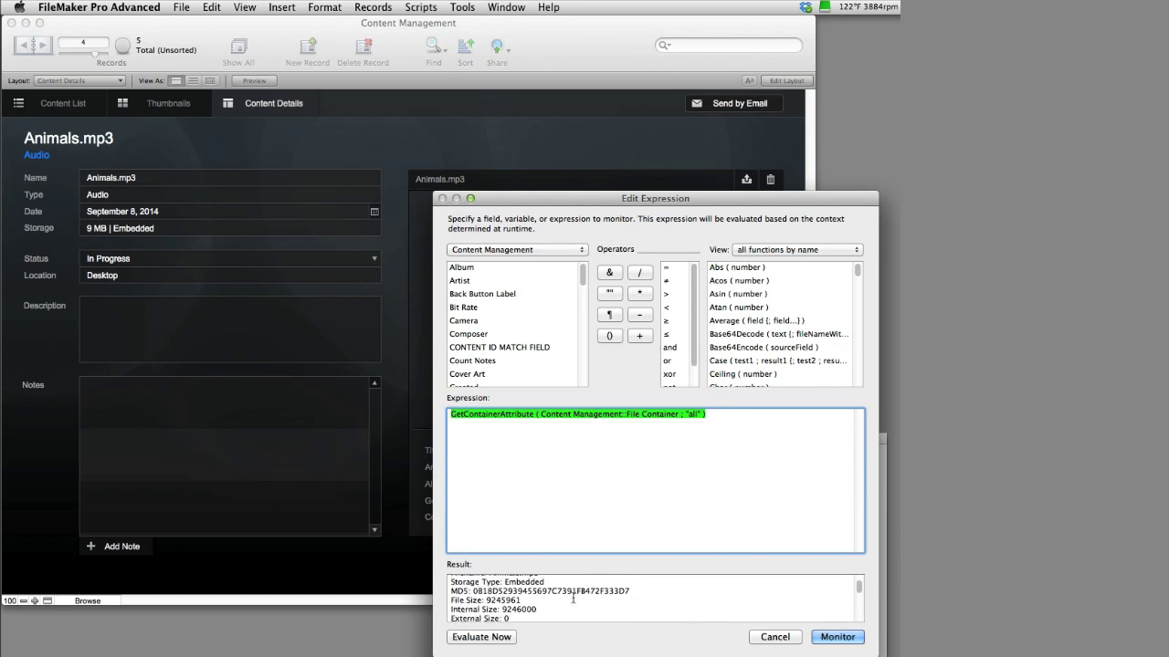
pyautogui.scroll(-2, 579, 594)
pyautogui.scroll(-1, 579, 598)
pyautogui.scroll(-1, 579, 597)
pyautogui.scroll(-1, 579, 598)
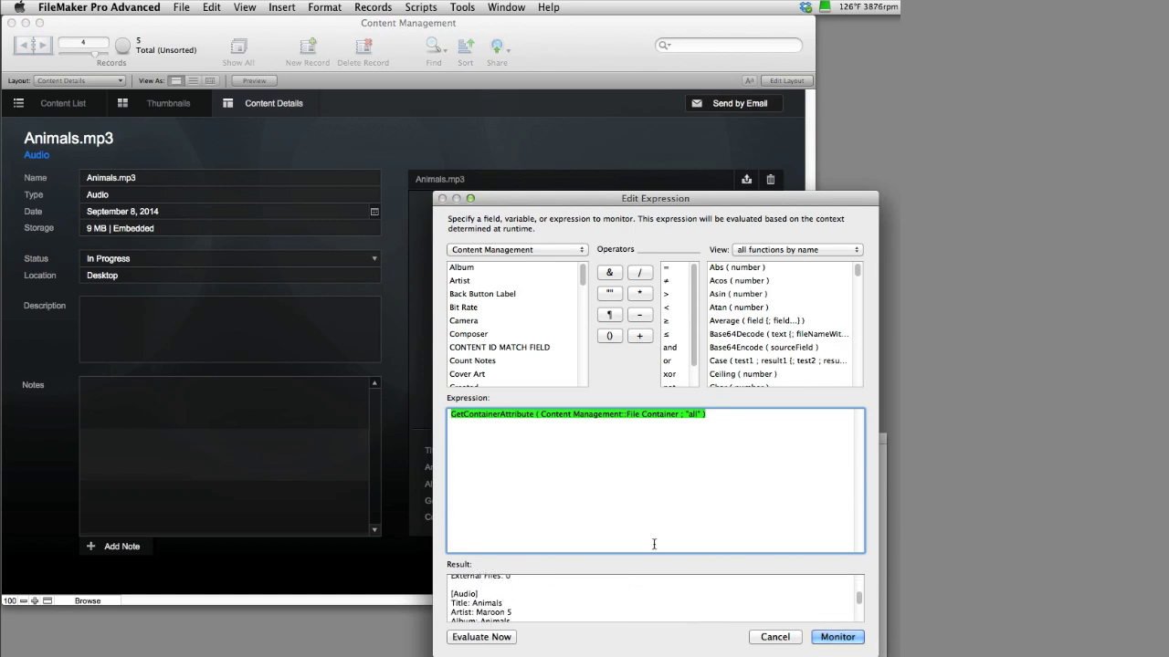
pyautogui.scroll(-1, 515, 596)
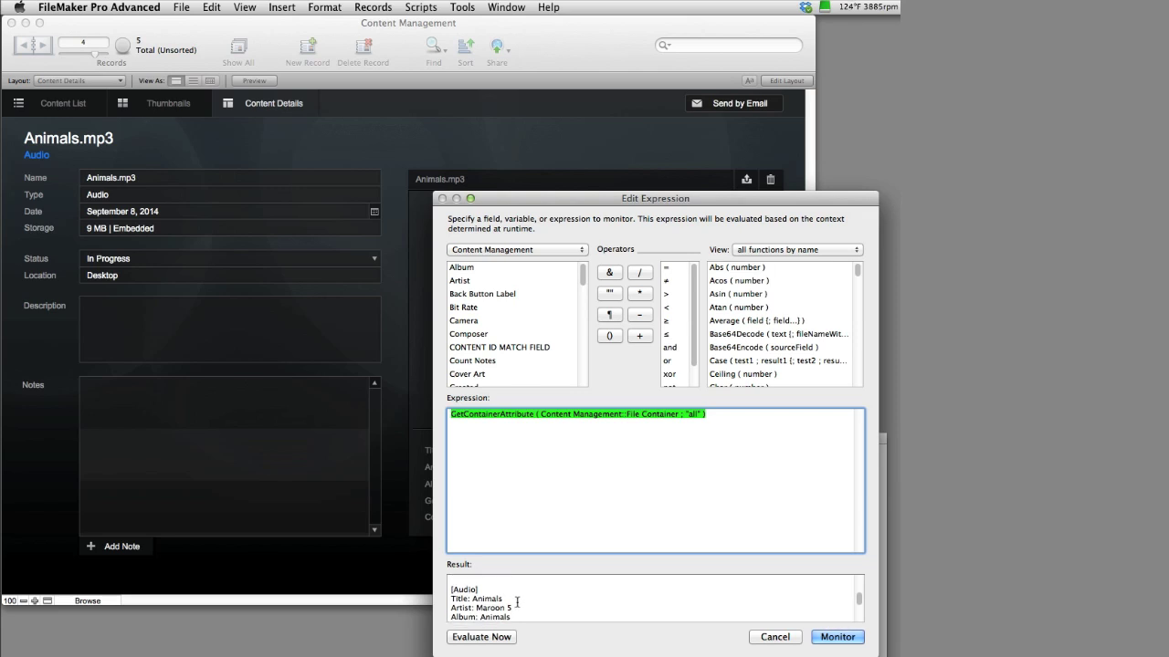
pyautogui.scroll(-1, 515, 603)
pyautogui.scroll(-1, 516, 606)
pyautogui.scroll(-1, 516, 605)
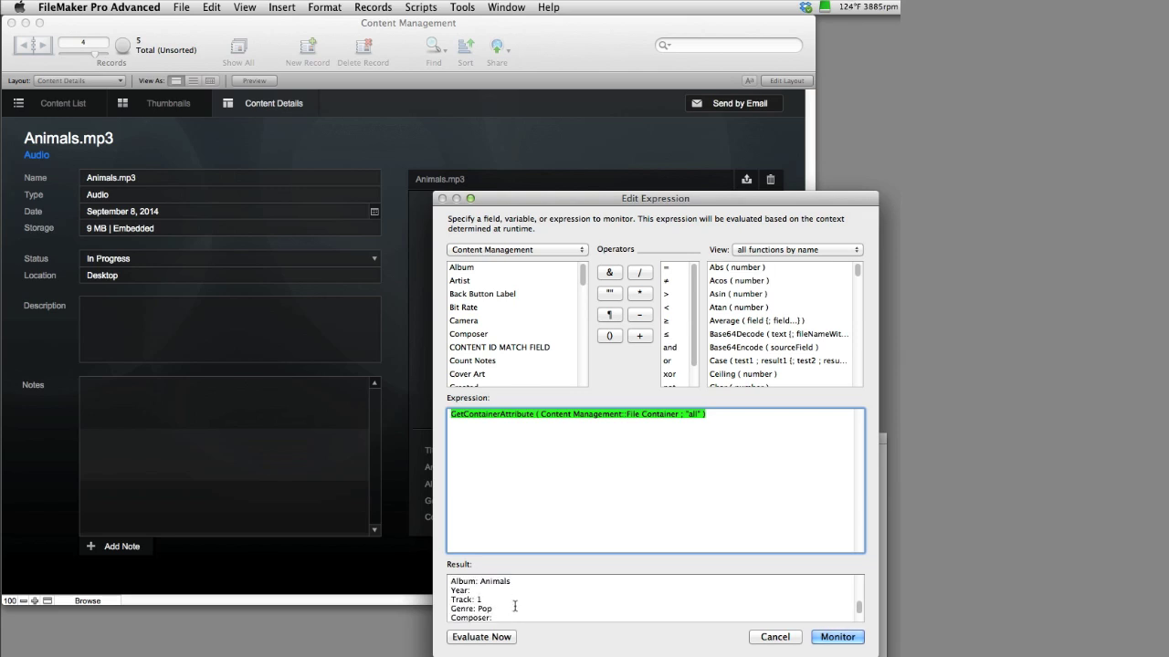
pyautogui.scroll(-1, 515, 604)
pyautogui.scroll(-1, 514, 603)
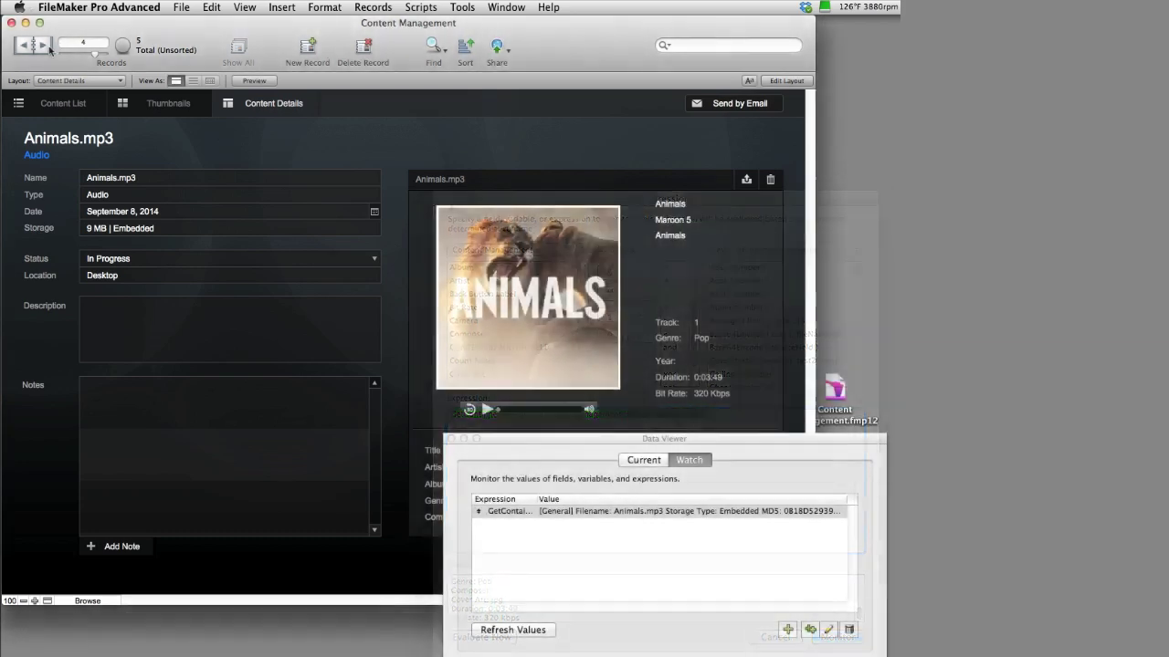
# Move to the Checklist Elec Heli First Flight of Day.docx record and highlight its 177888 file size.
pyautogui.click(48, 47)
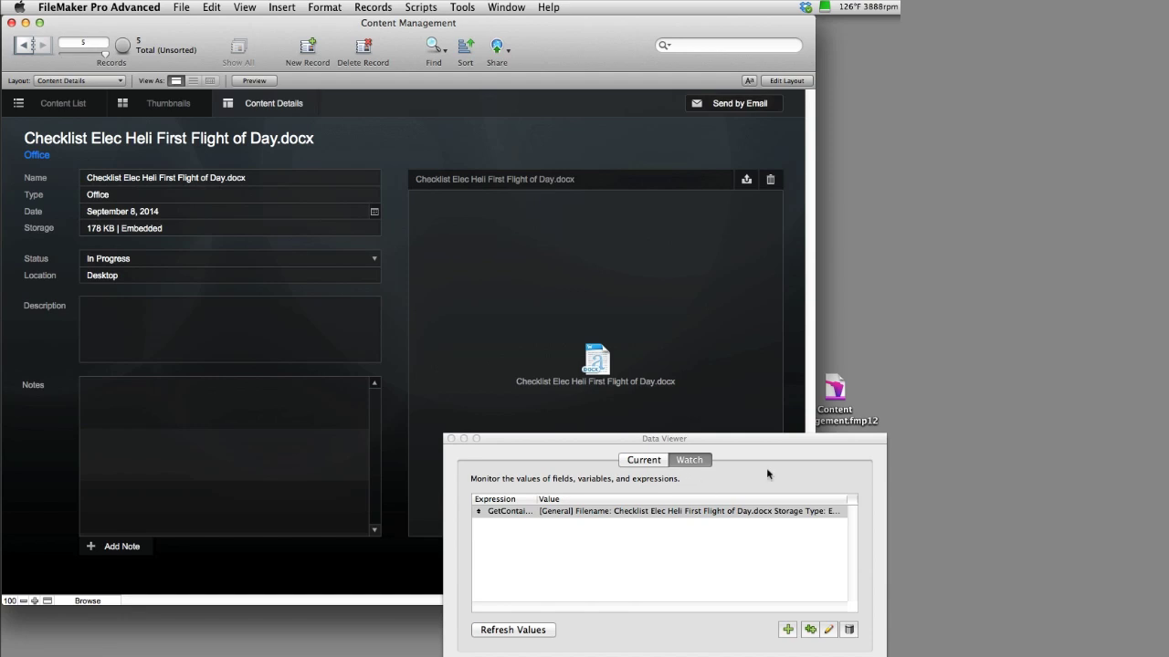
pyautogui.doubleClick(765, 512)
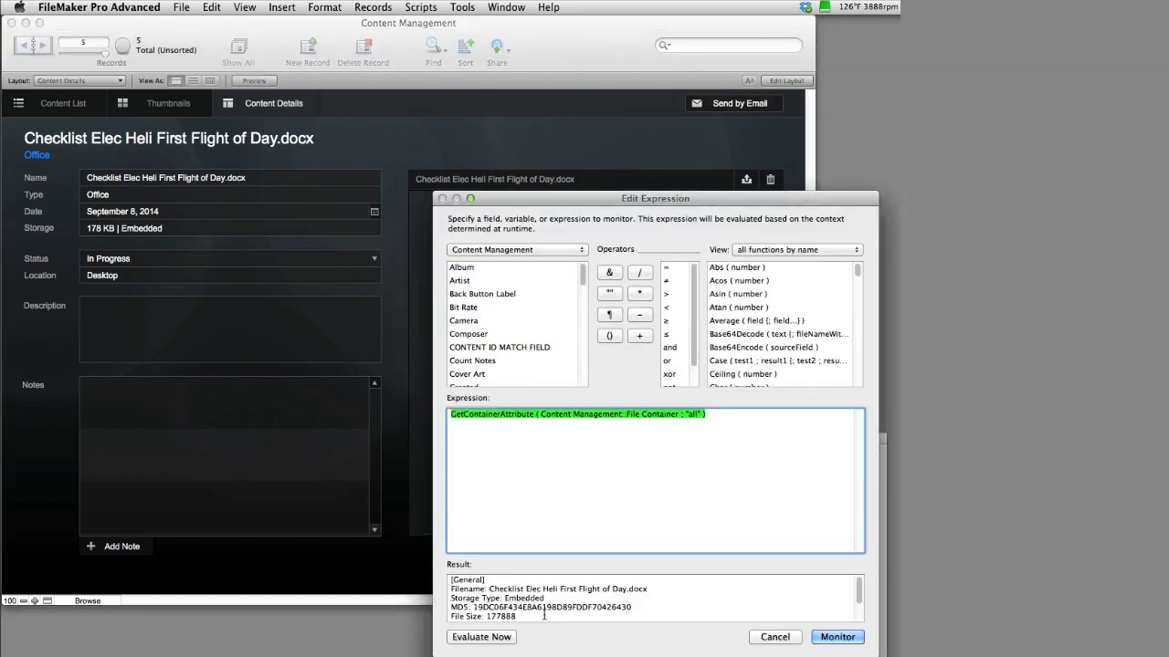
pyautogui.scroll(-3, 544, 603)
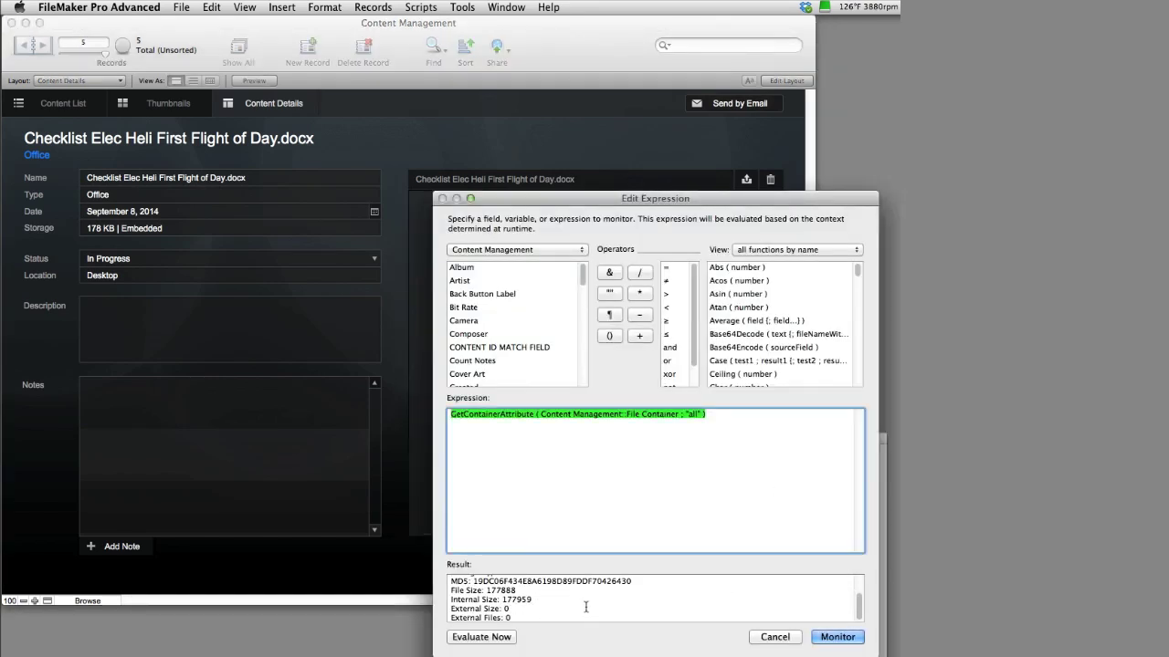
pyautogui.scroll(3, 590, 607)
pyautogui.scroll(-3, 590, 608)
pyautogui.click(526, 612)
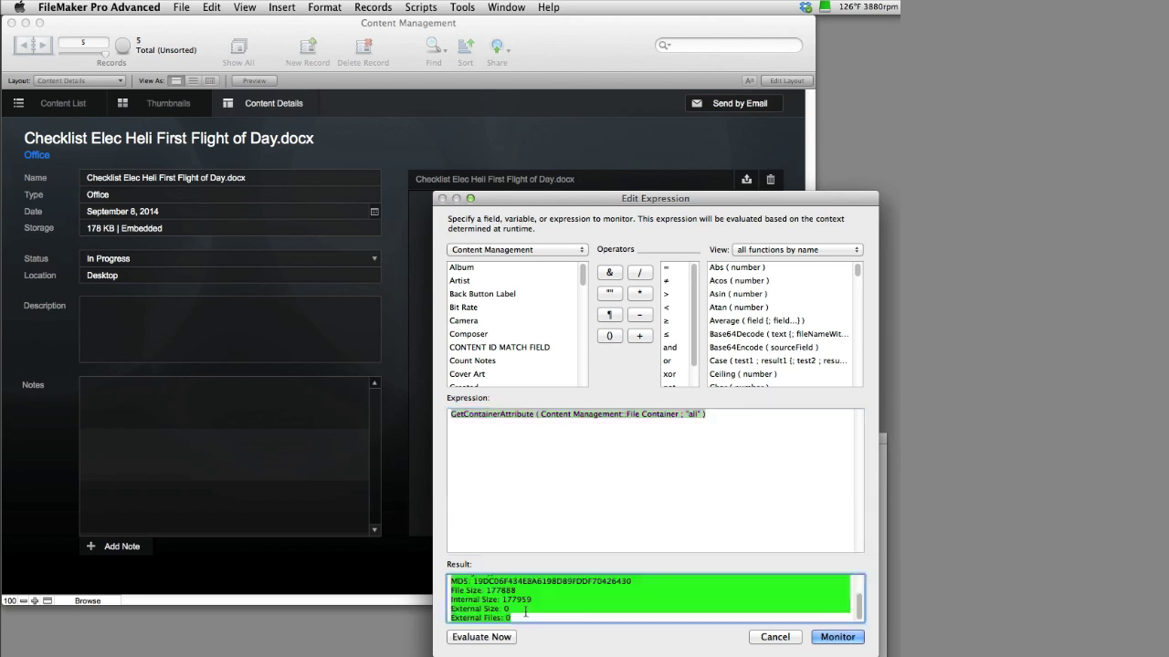
pyautogui.moveTo(526, 613)
pyautogui.mouseDown()
pyautogui.moveTo(433, 581)
pyautogui.moveTo(434, 595)
pyautogui.moveTo(447, 569)
pyautogui.mouseUp()
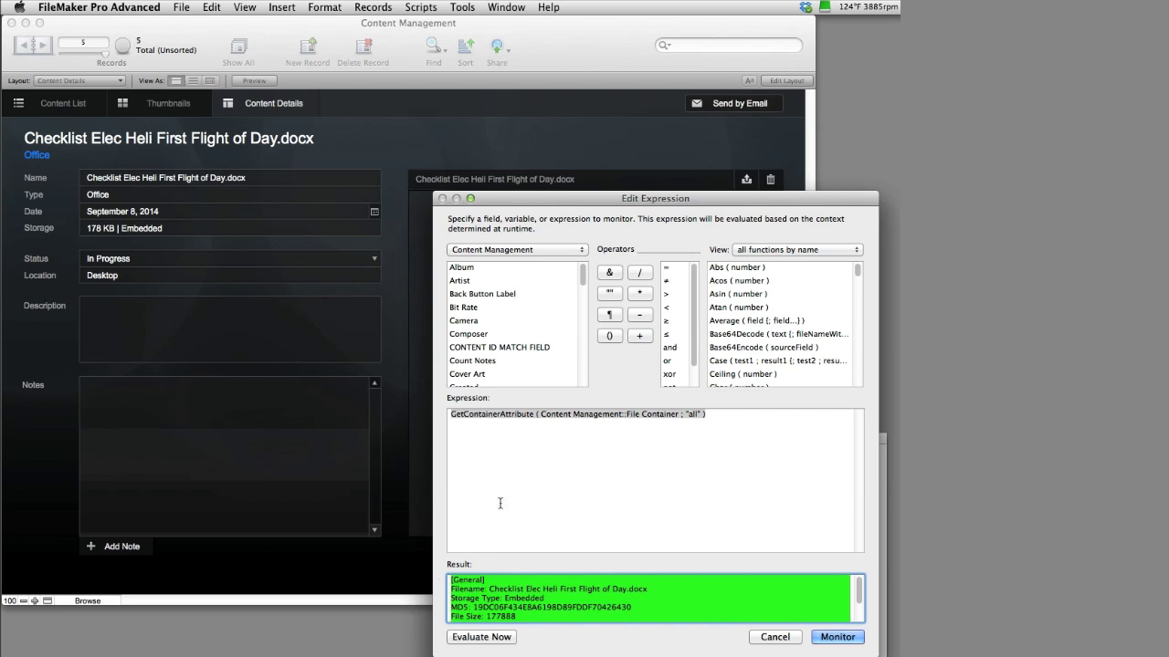
pyautogui.moveTo(690, 589)
pyautogui.mouseDown()
pyautogui.moveTo(439, 590)
pyautogui.moveTo(561, 608)
pyautogui.moveTo(517, 599)
pyautogui.mouseUp()
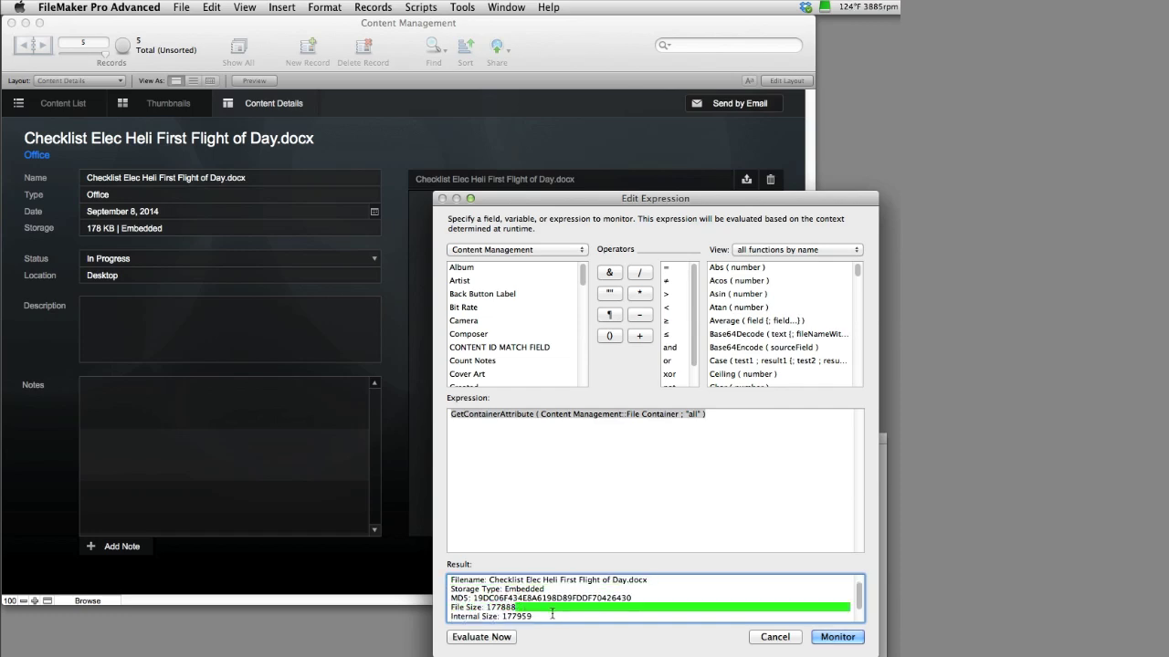